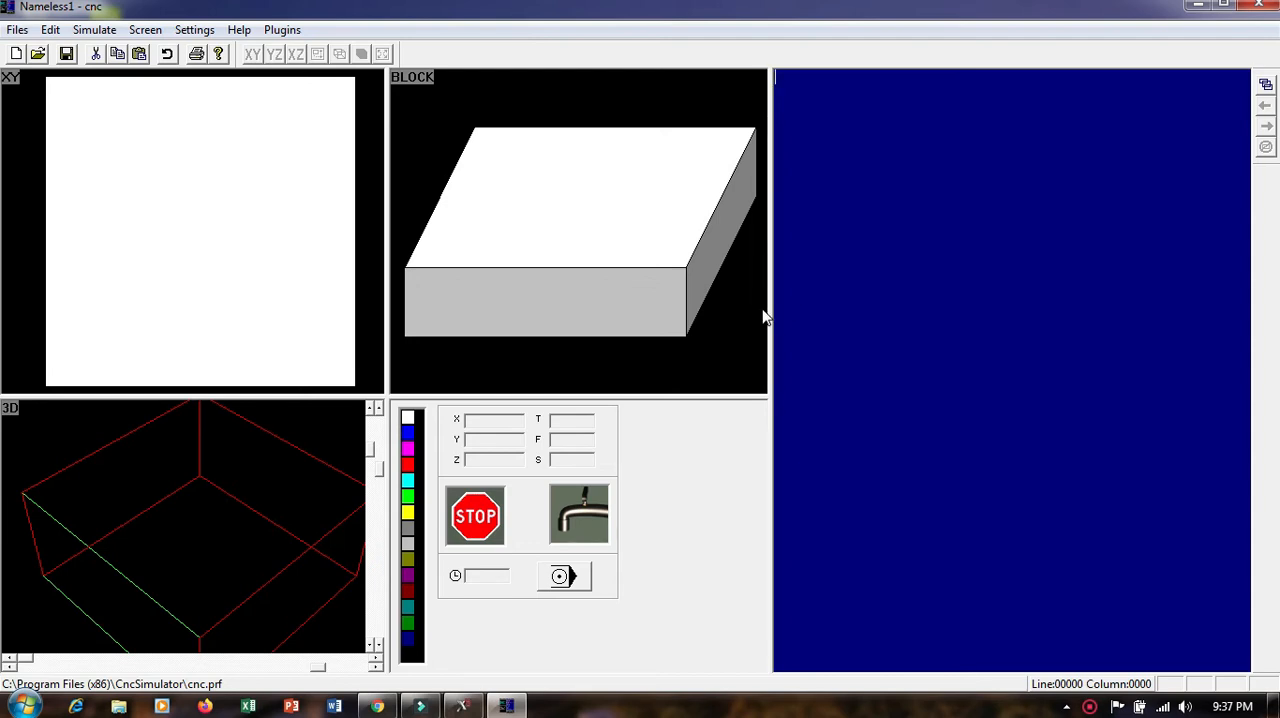
Switch to the browser and open the part drawing from the Facebook chat at full size to examine its dimensions
click(377, 706)
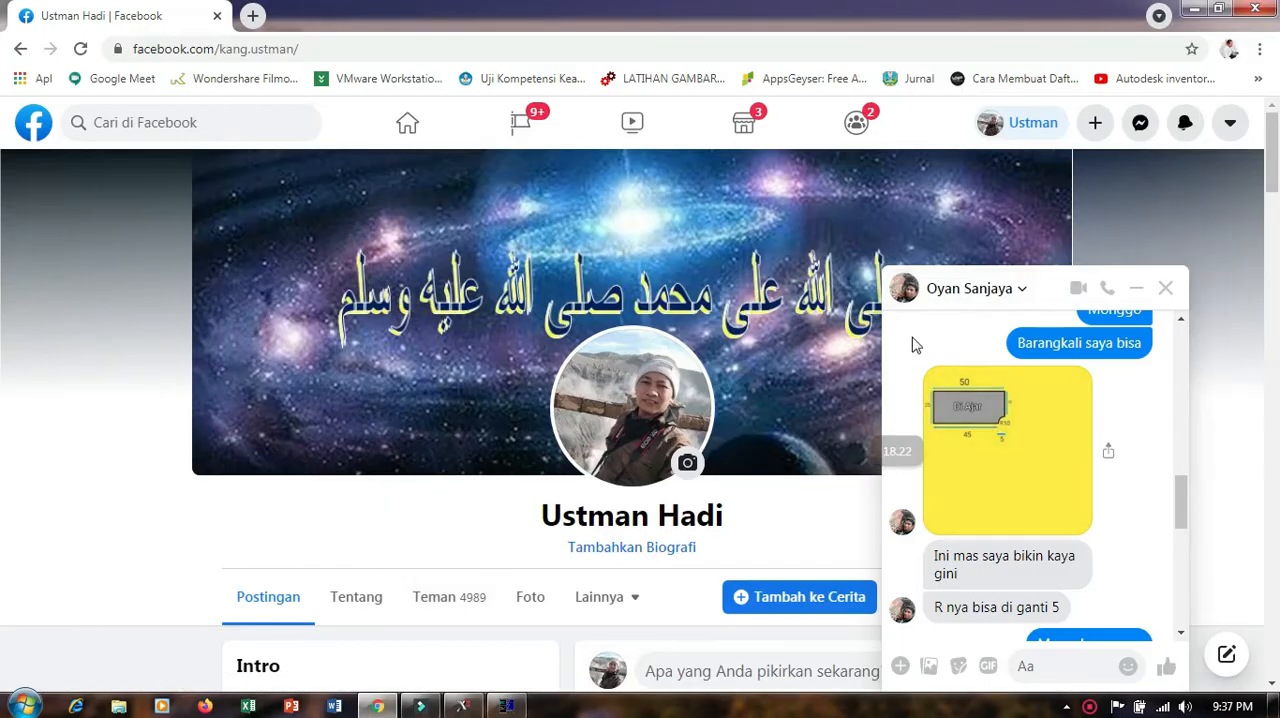
scroll(1005, 410, up, 1)
scroll(1000, 412, down, 1)
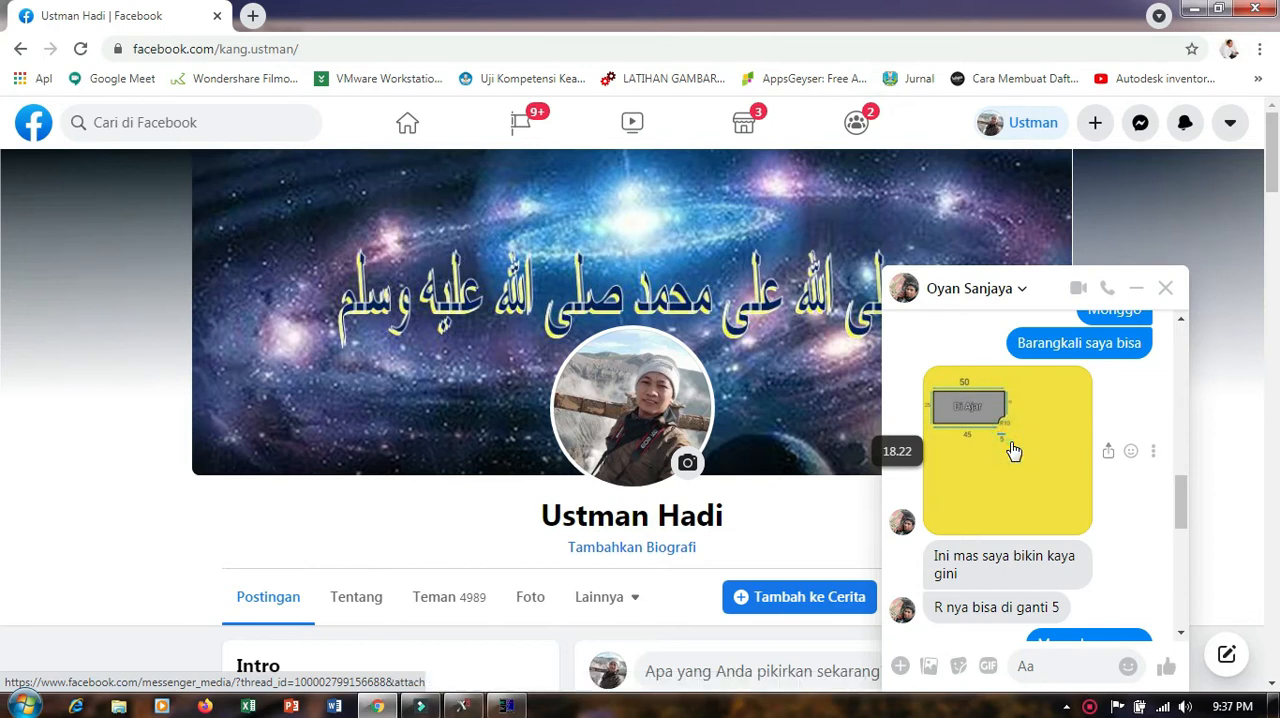
click(1020, 436)
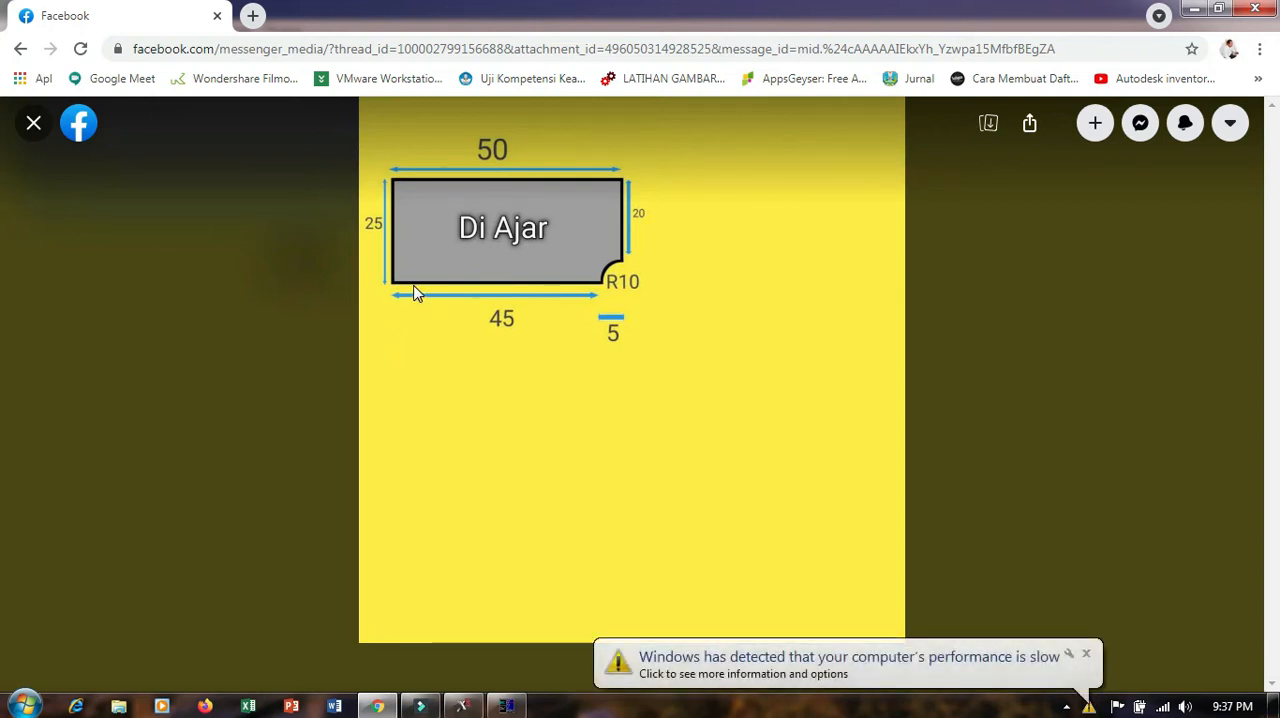
click(1086, 656)
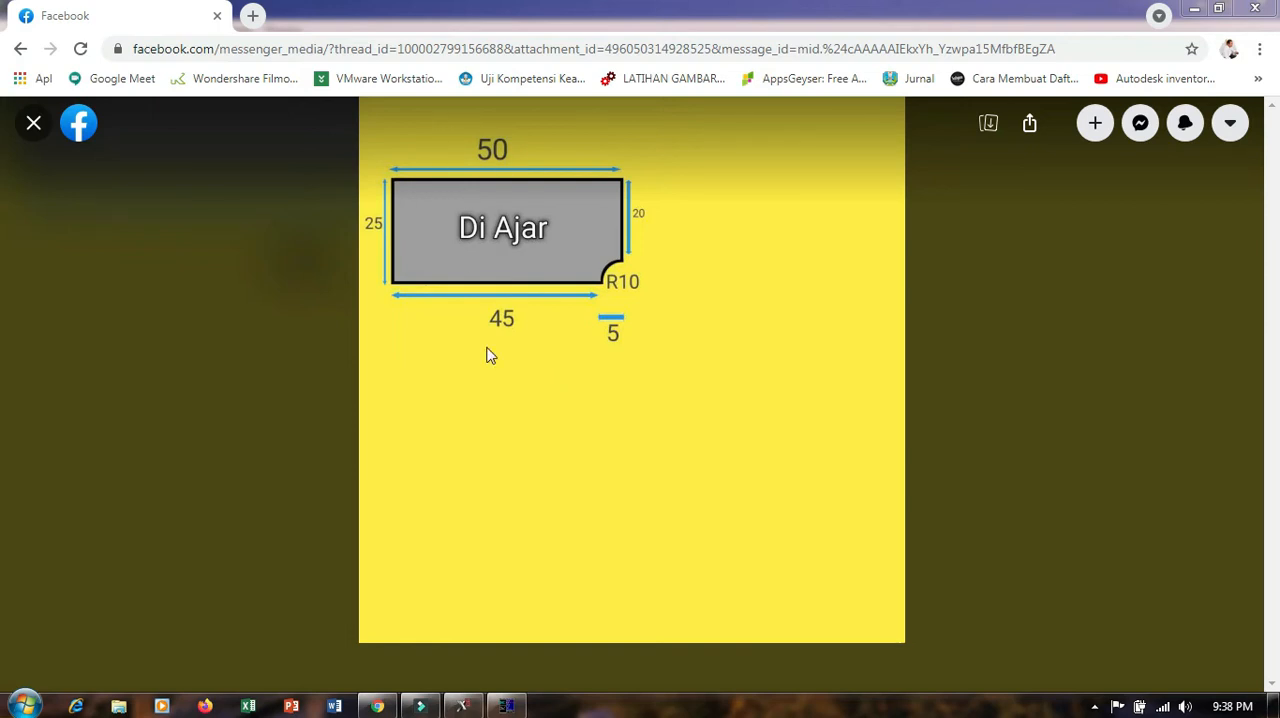
Examine the dimensioned part drawing in Mastercam and return to CNC Simulator
click(507, 706)
click(847, 131)
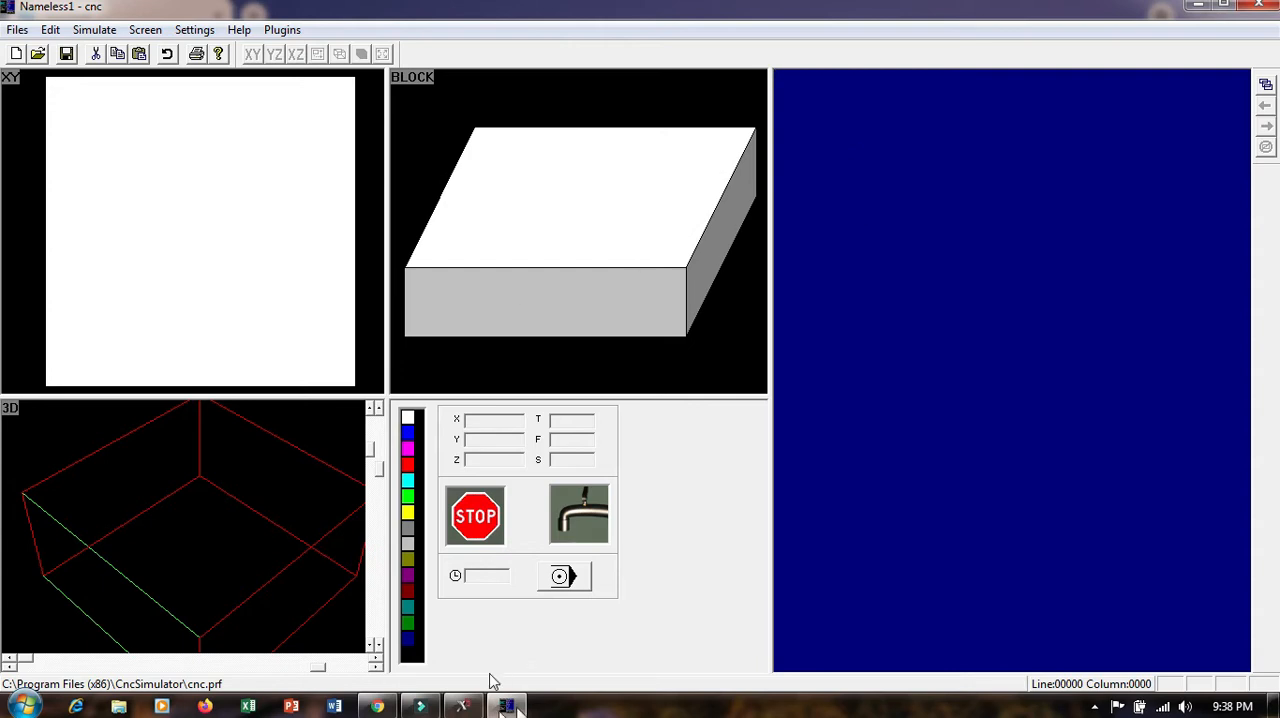
click(463, 706)
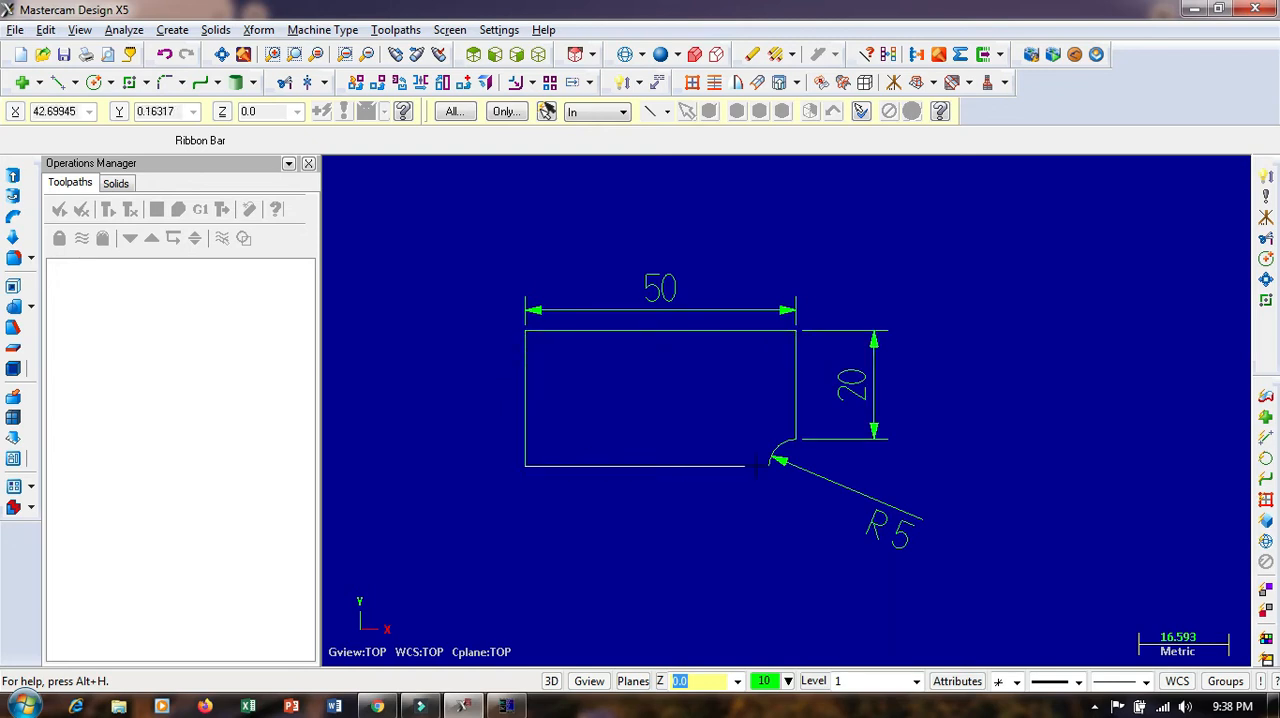
click(507, 707)
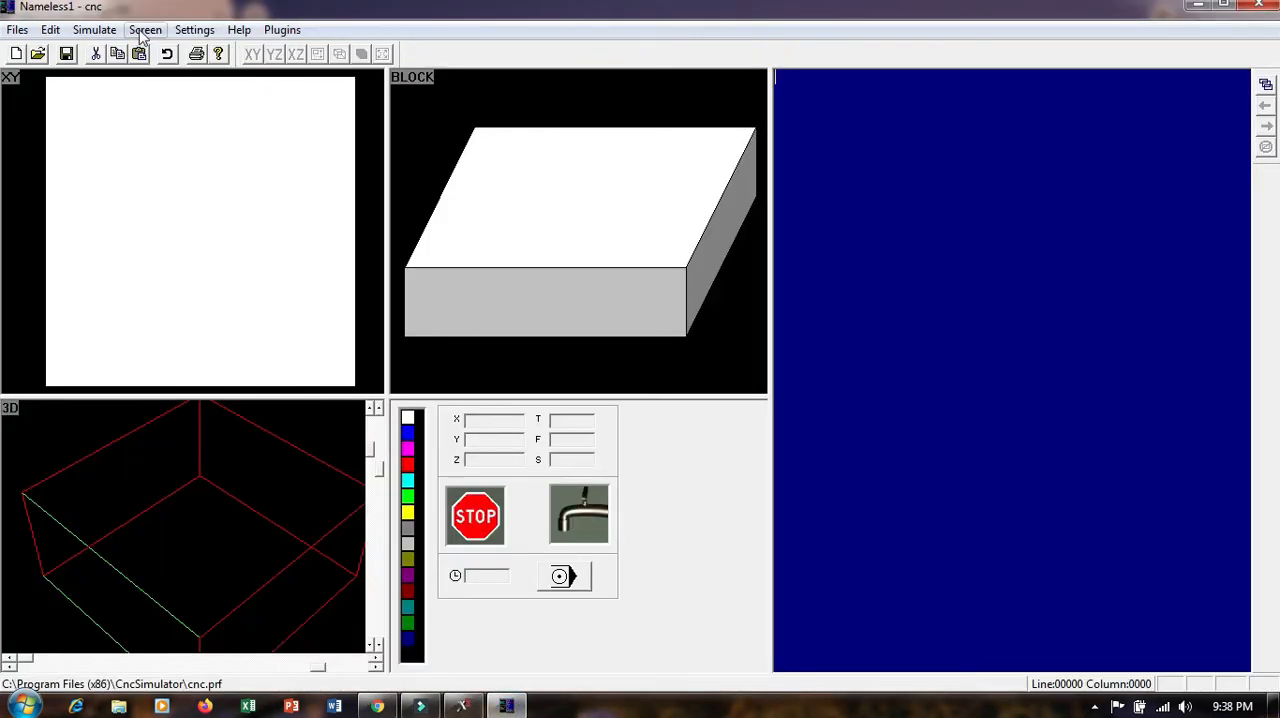
Set the milling block to length X 25, width Y 50 and height Z 10
click(95, 32)
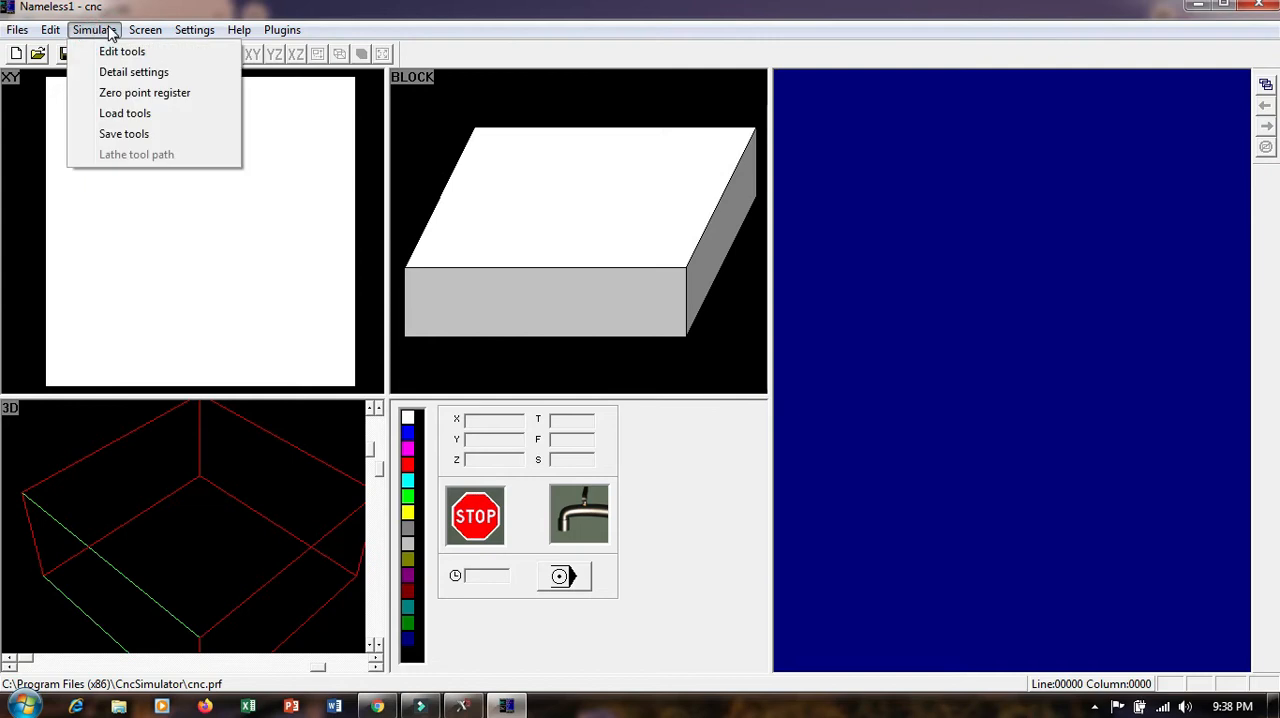
click(133, 76)
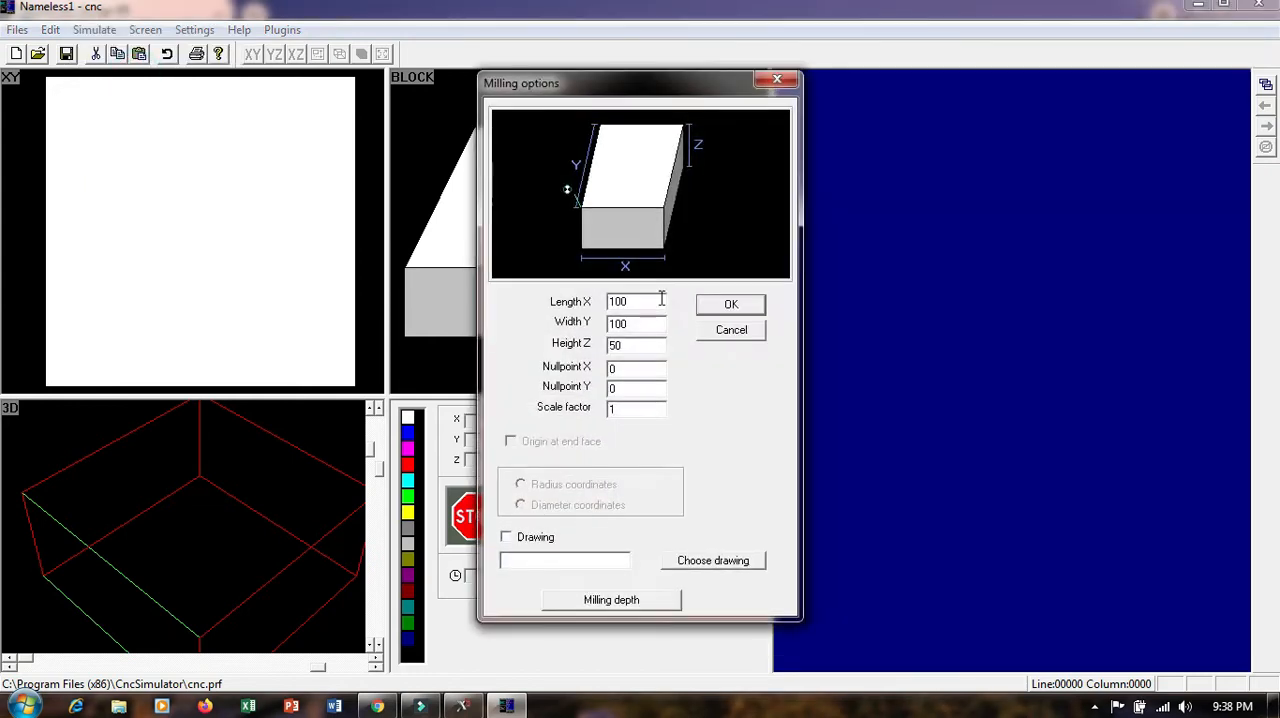
click(643, 306)
double_click(604, 305)
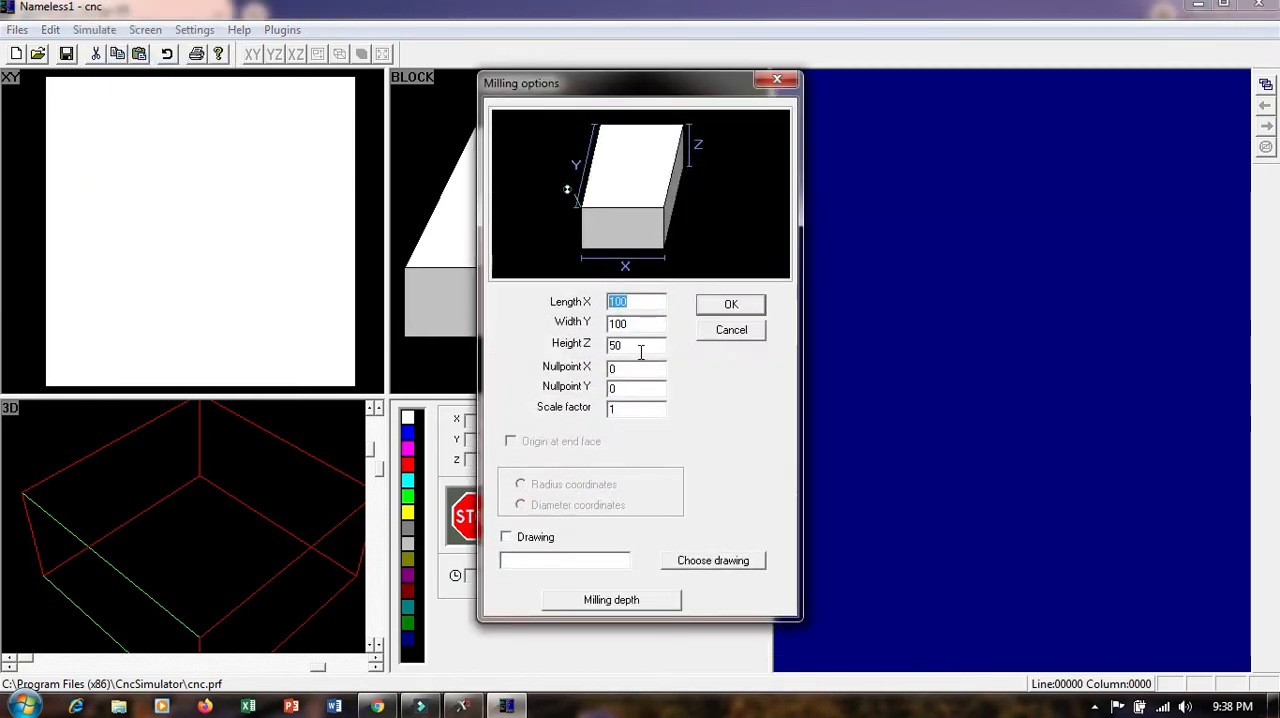
text(25)
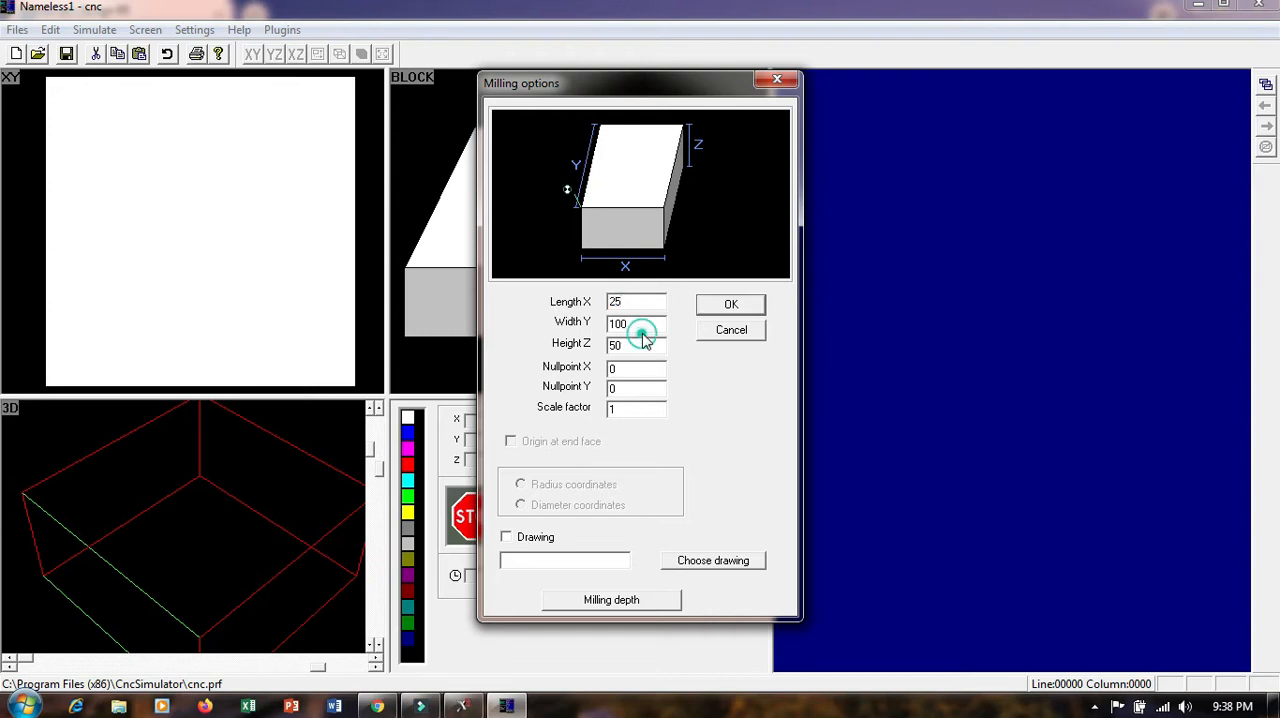
click(644, 326)
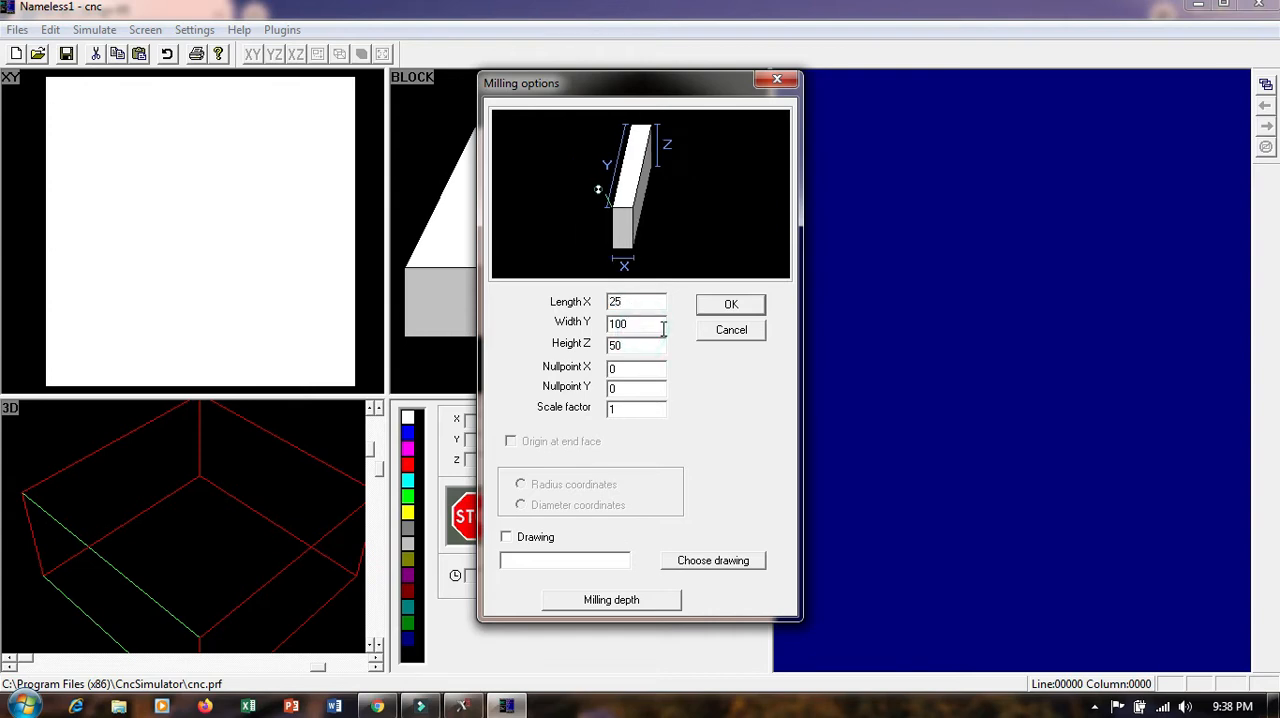
double_click(640, 326)
text(50)
click(634, 348)
double_click(634, 346)
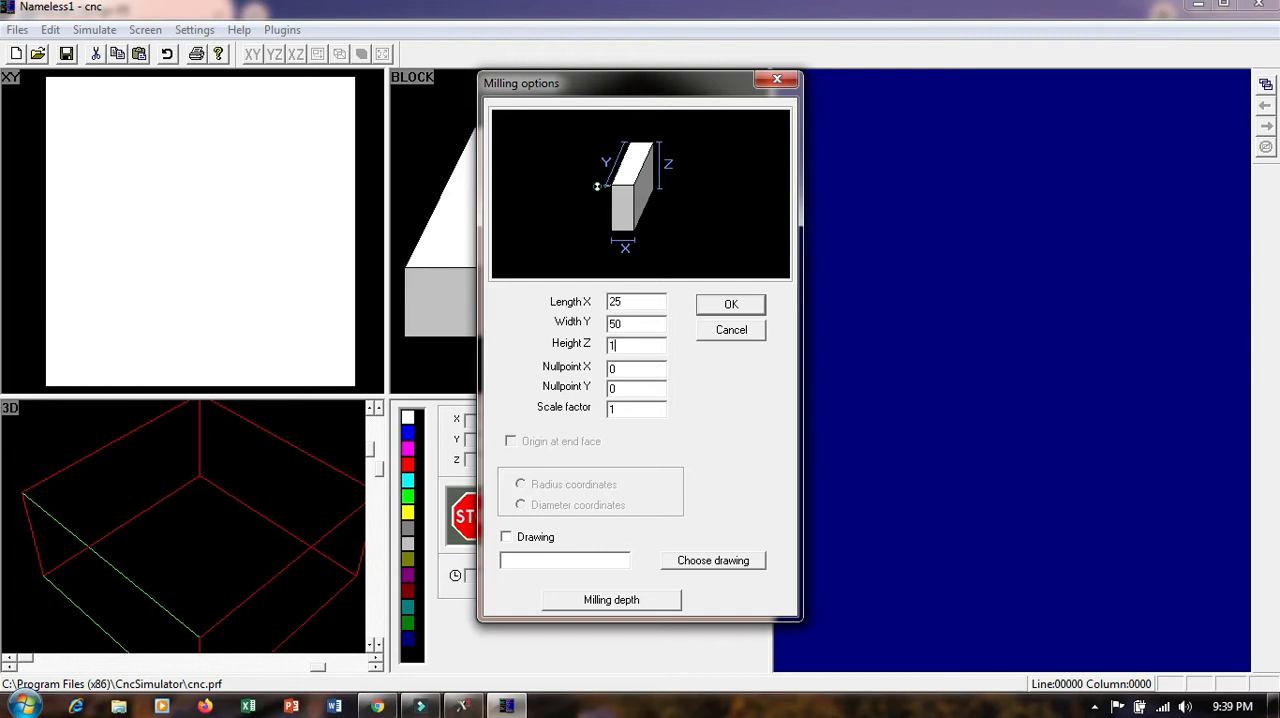
click(731, 302)
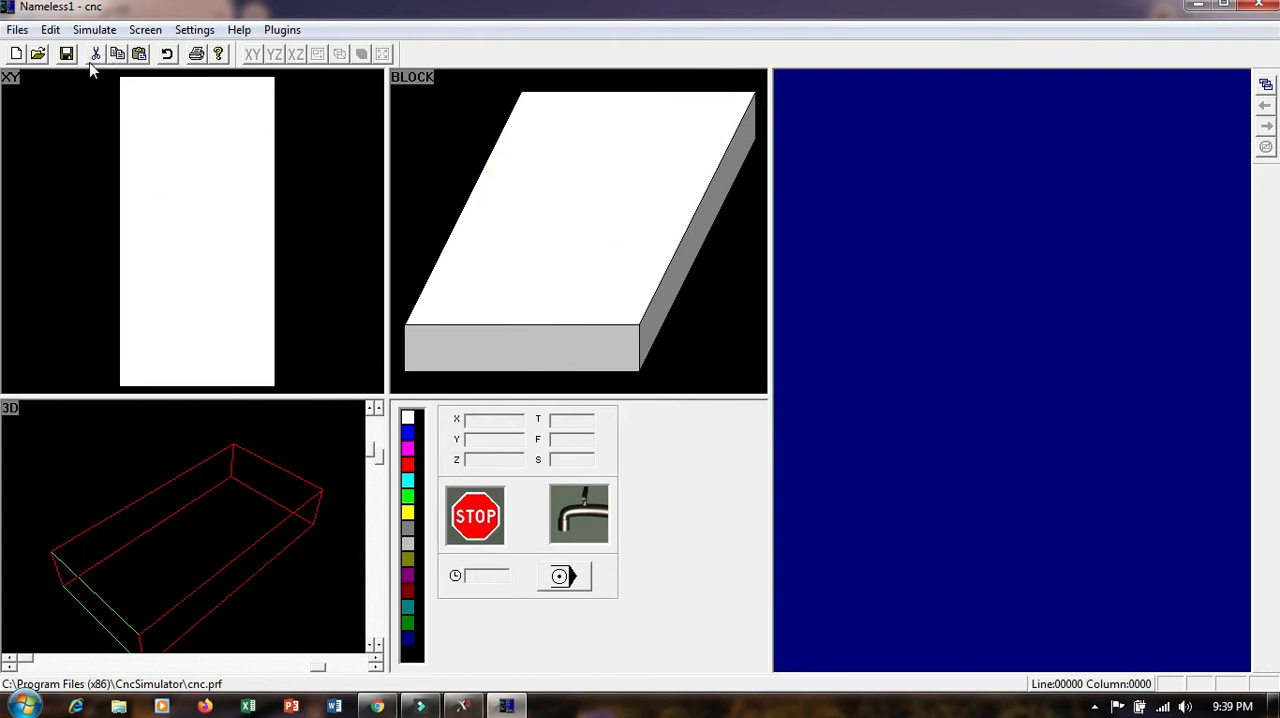
Change the milling block to length X 50 and width Y 25
click(90, 30)
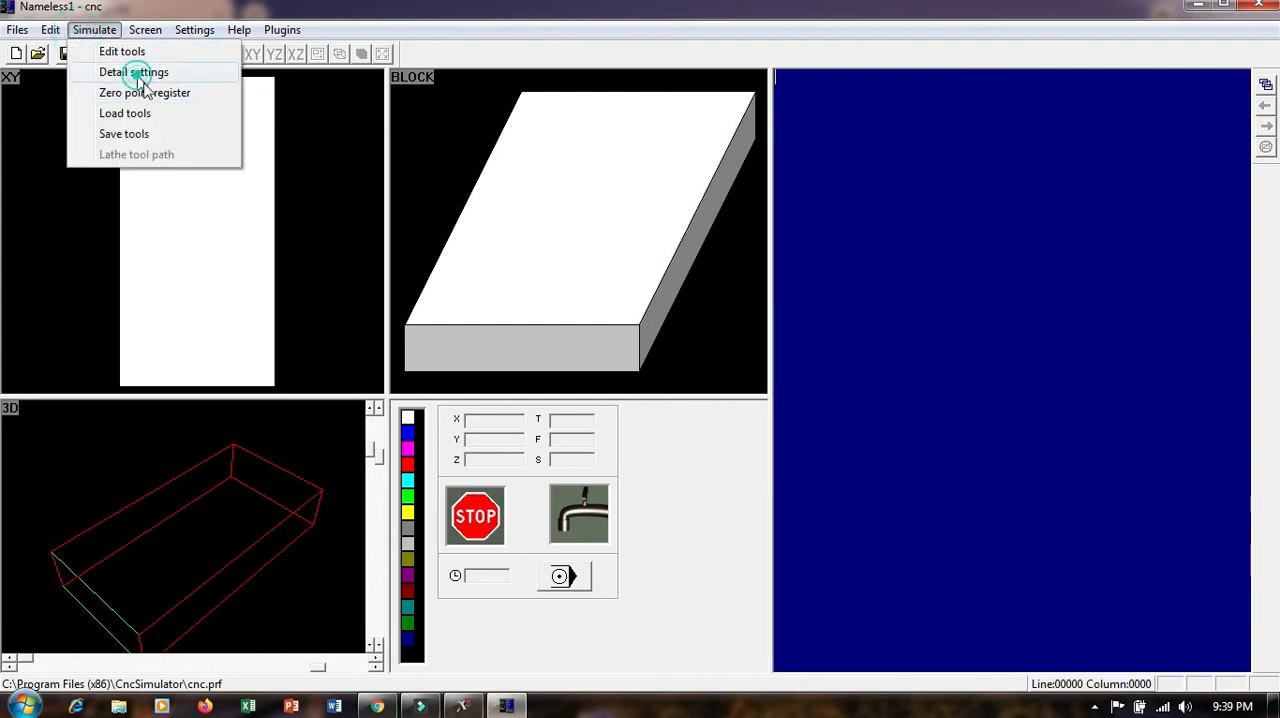
click(112, 73)
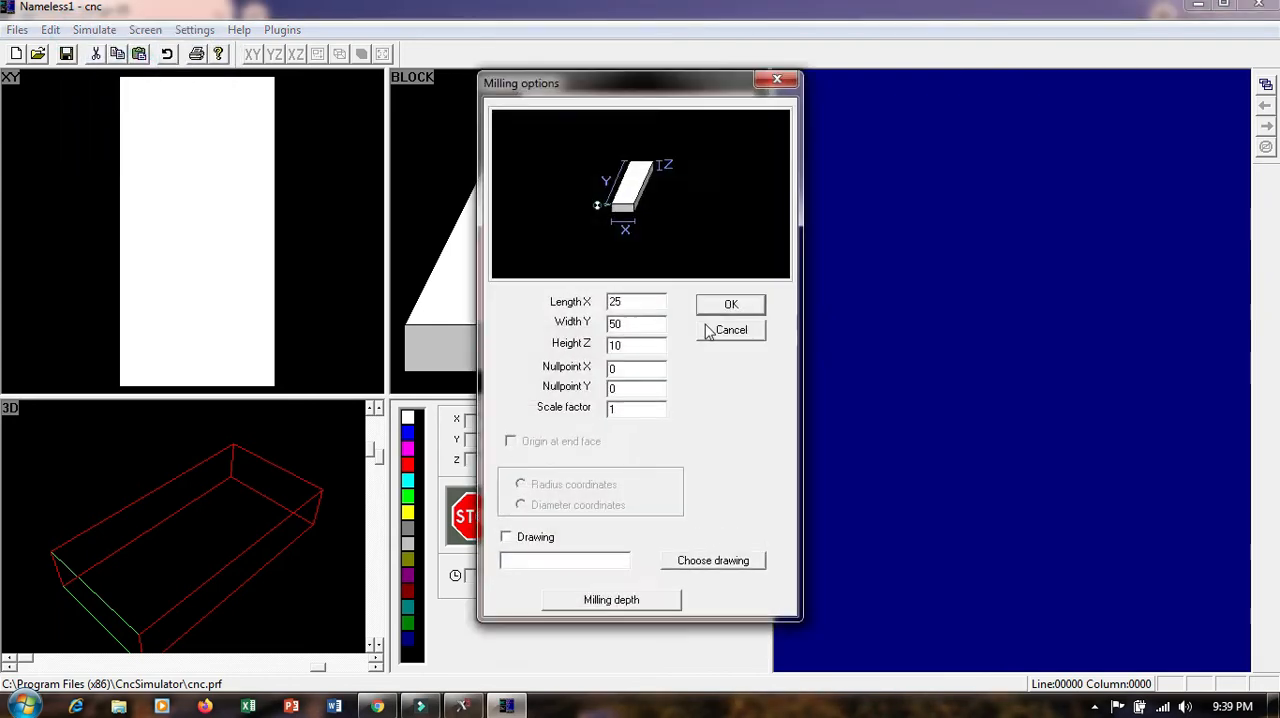
double_click(652, 303)
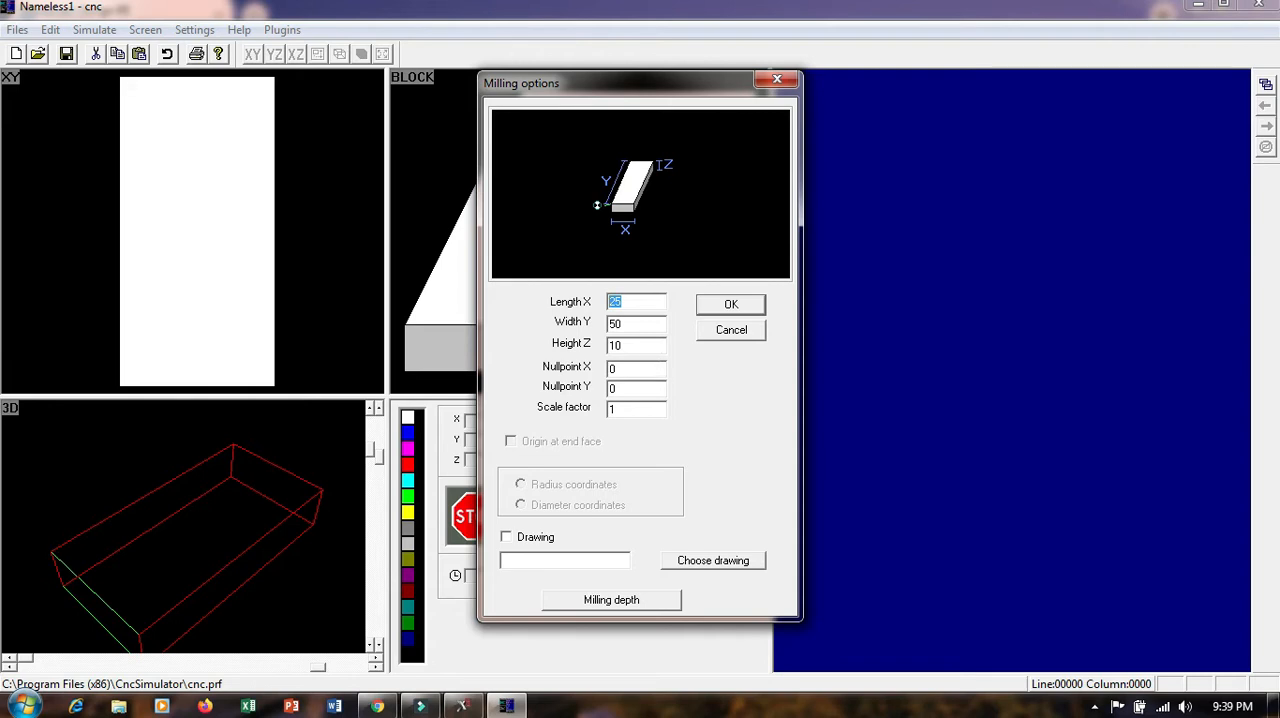
text(50)
double_click(651, 323)
text(2)
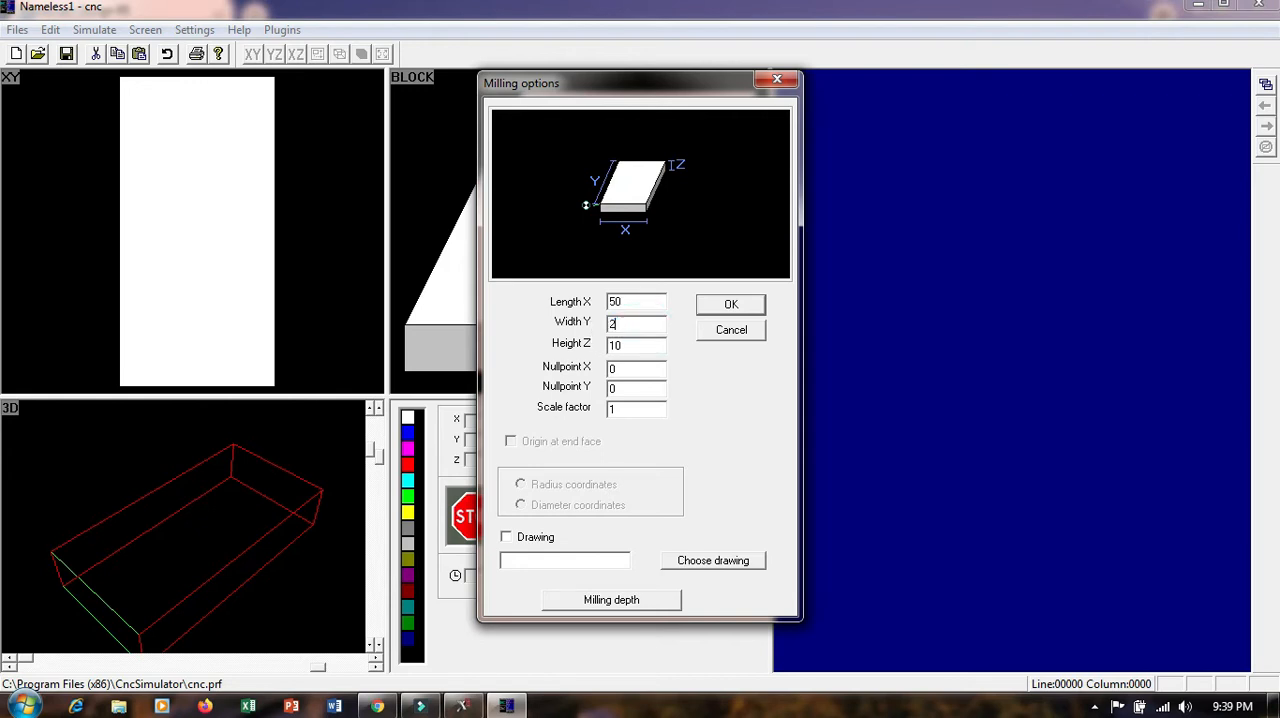
text(0)
click(731, 304)
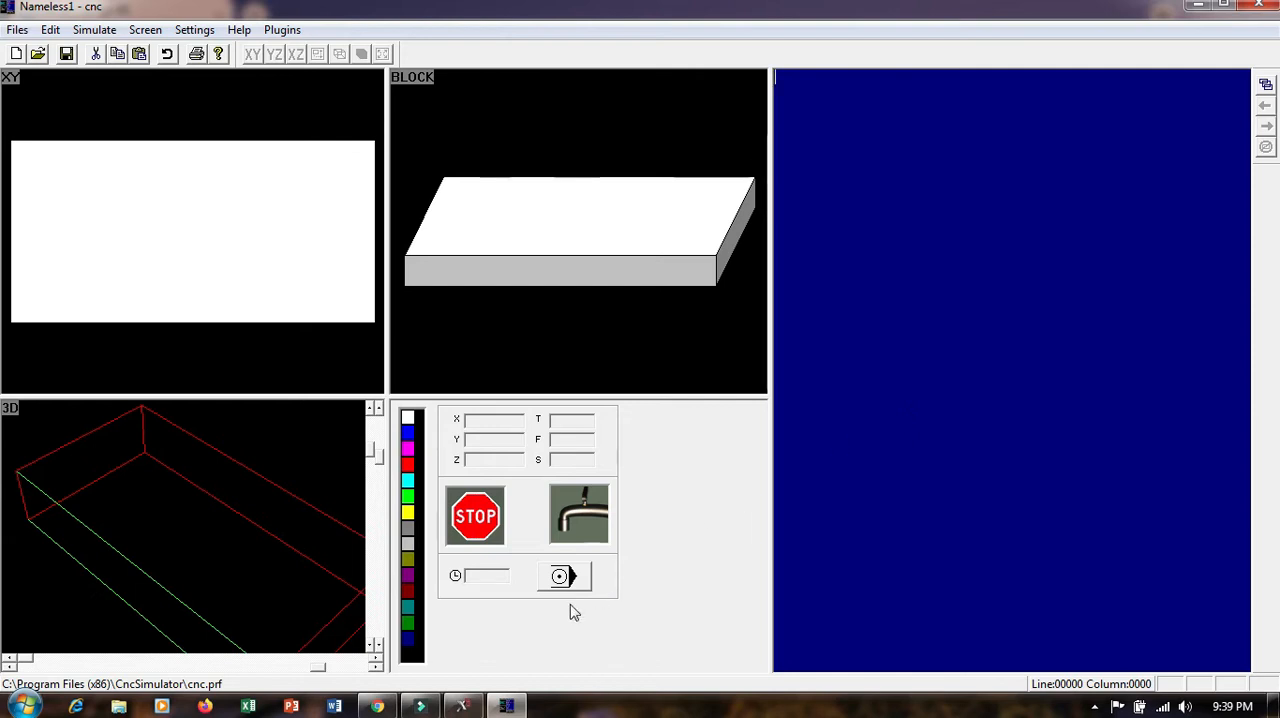
Check the part drawing in Mastercam, return to CNC Simulator and enable automatic line numbering in the program editor
click(463, 706)
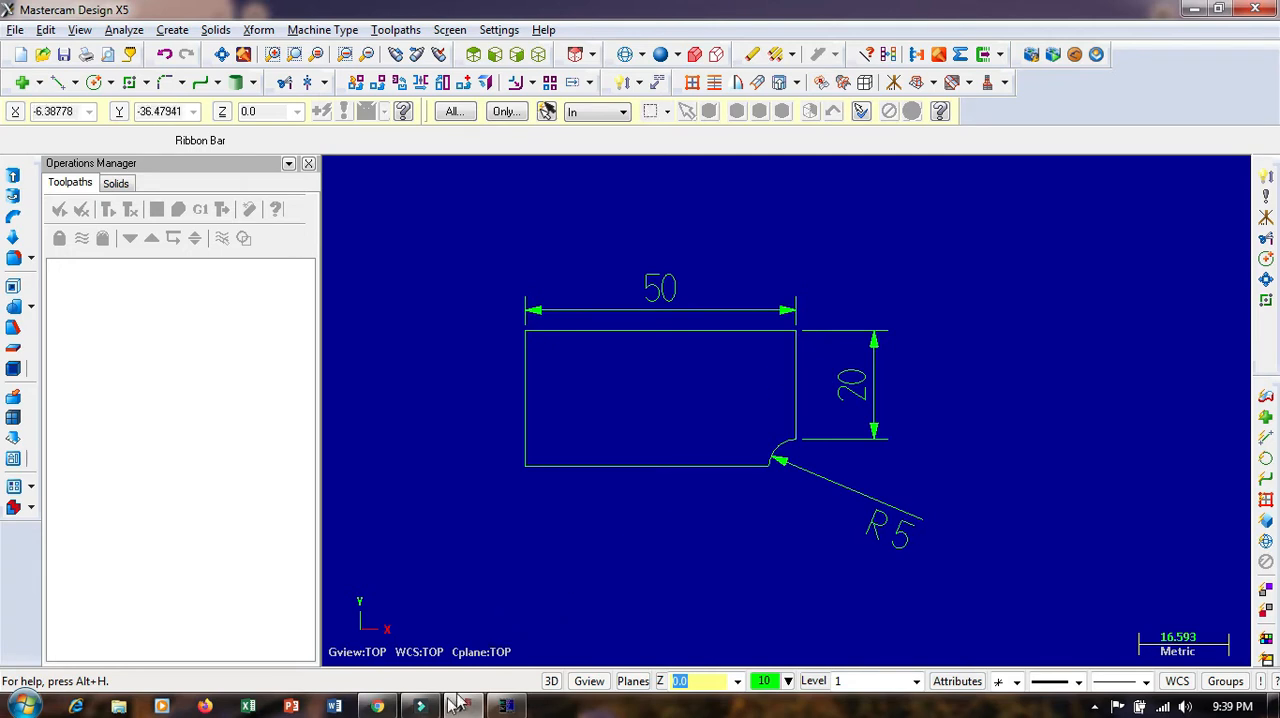
click(509, 706)
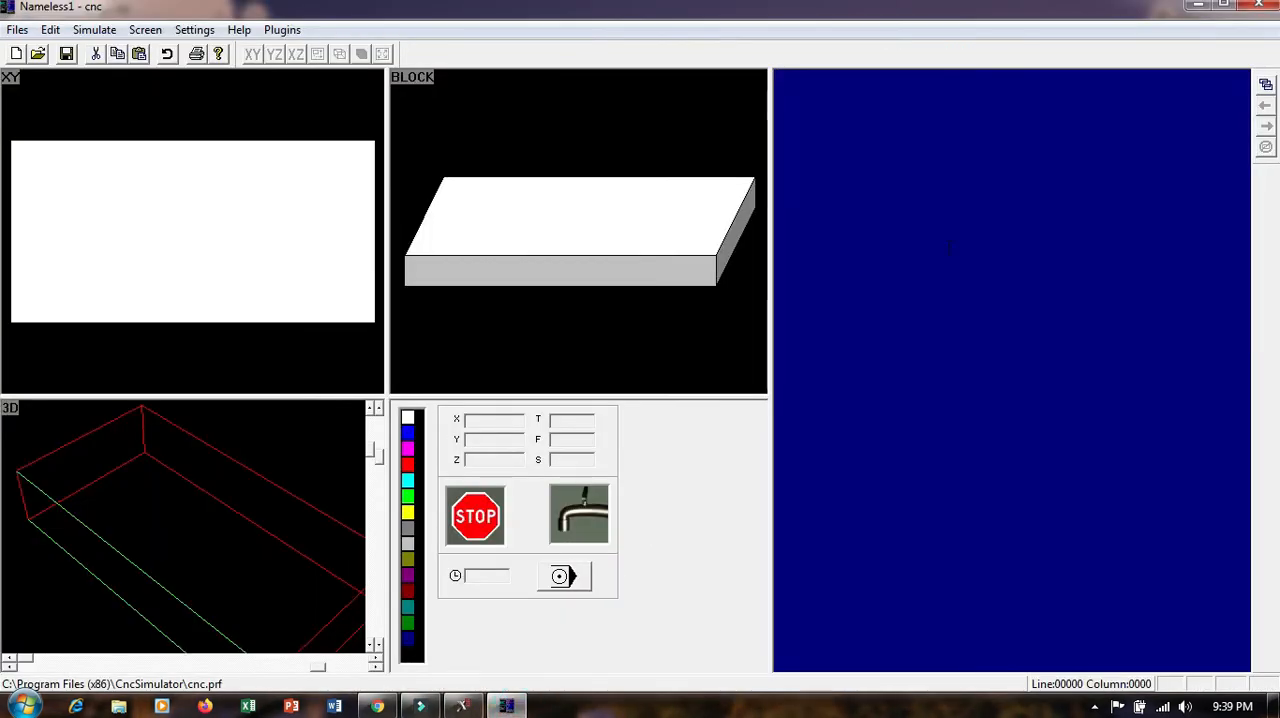
click(929, 166)
click(94, 29)
mouse_move(50, 29)
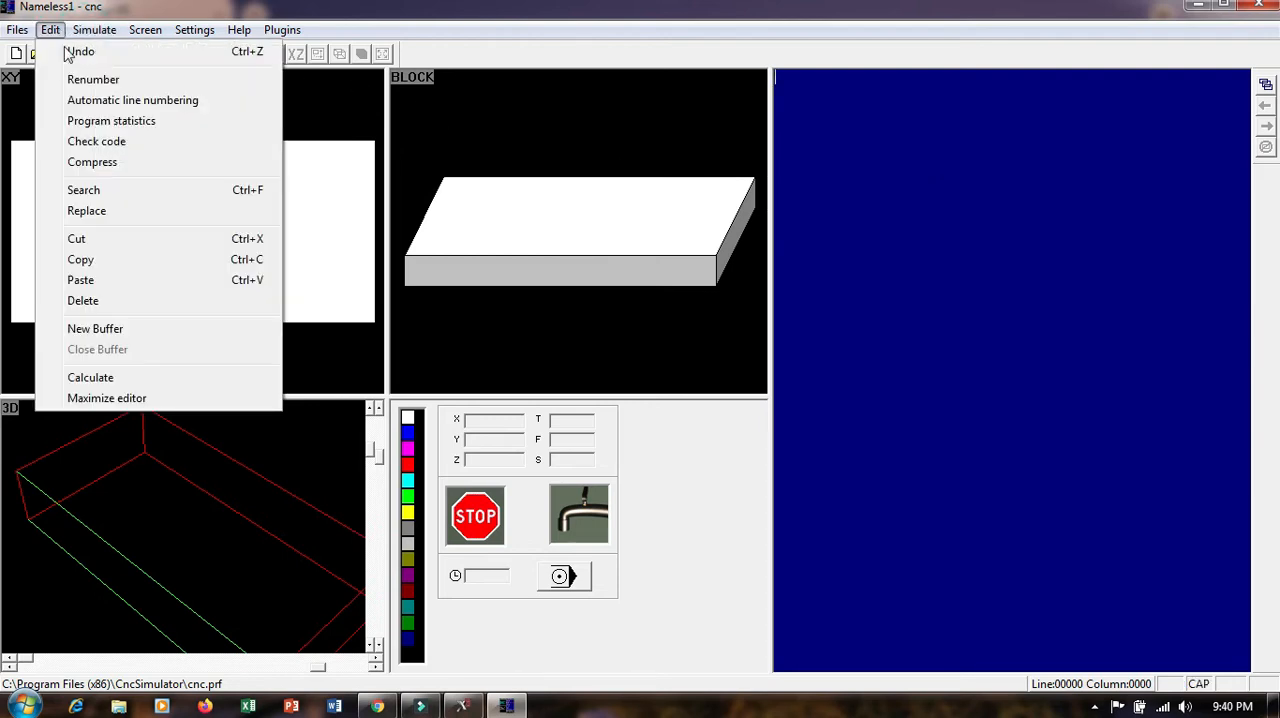
click(114, 100)
click(740, 345)
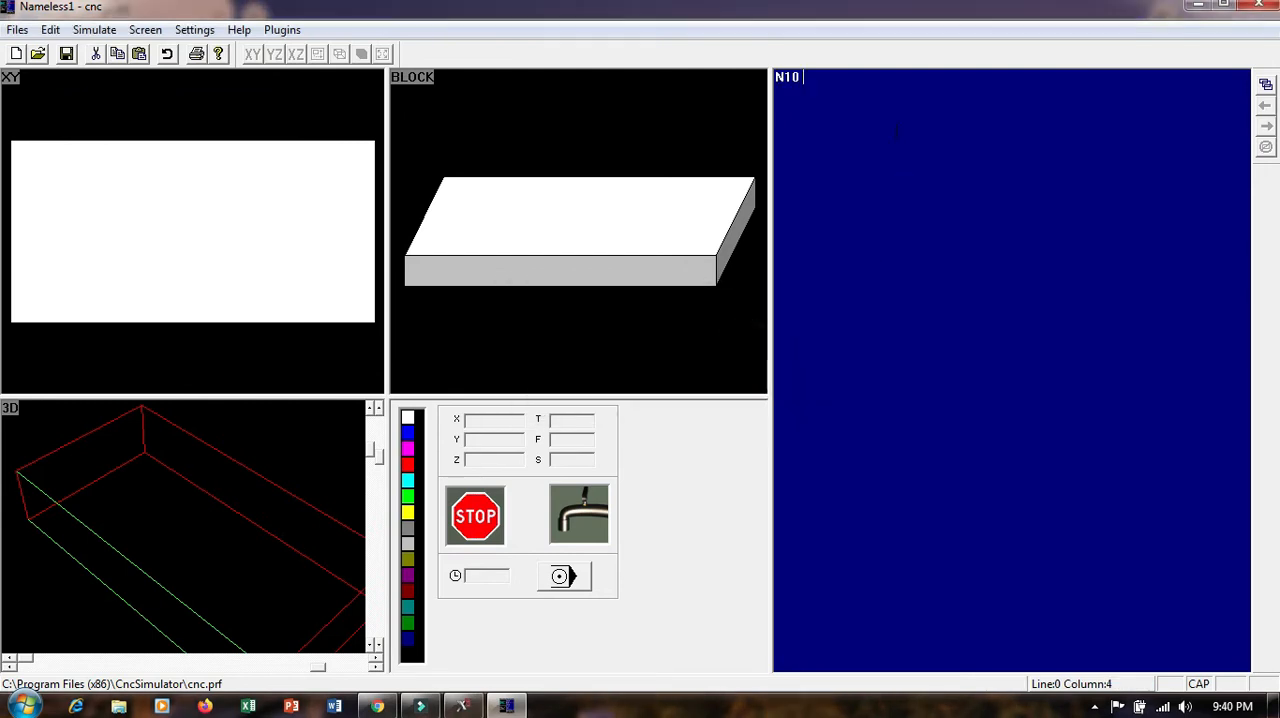
Write the first two program lines, G0 X-5 Y-5 and G1 Z-1
text(G0 X-5 Y-5)
key(Return)
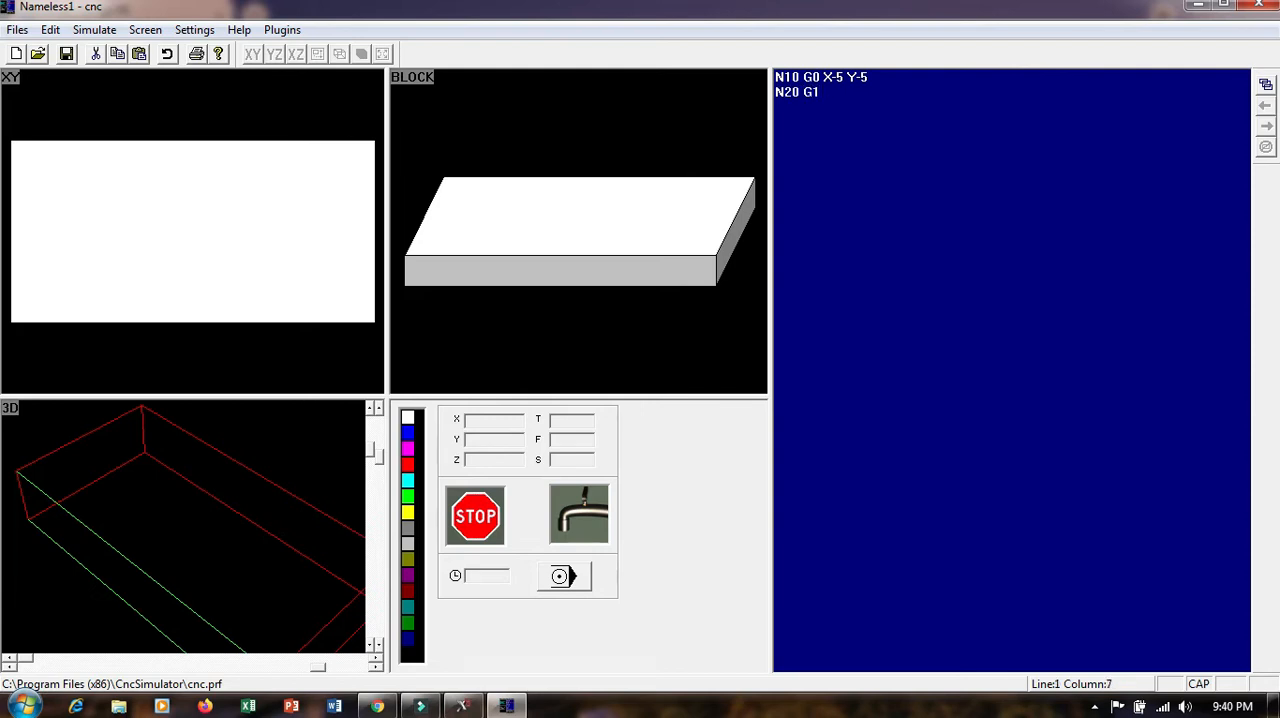
text(G1 Z-1)
key(Return)
Add a G1 X0 Y0 move as program line N30
text(G0)
key(BackSpace)
text(1 X0 Y0)
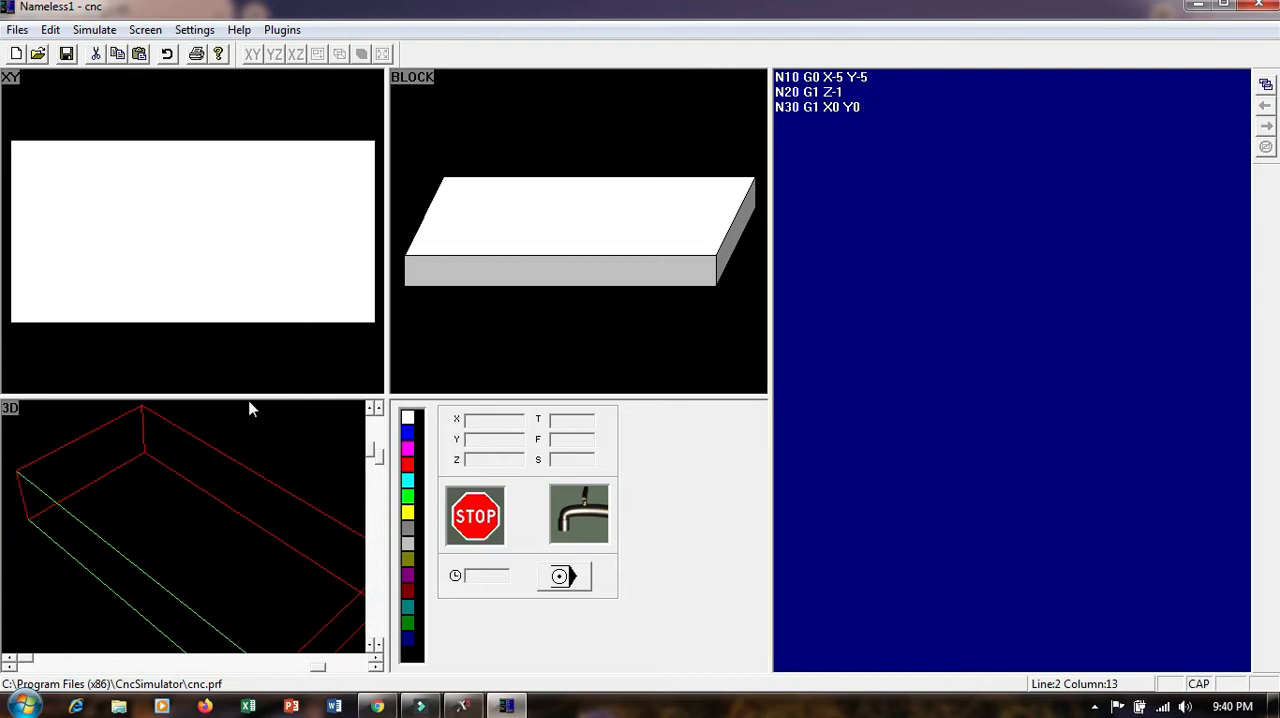
click(872, 110)
Check the contour in Mastercam, return to CNC Simulator and add lines X45 and G02 X50 Y5 R5 to the program
click(463, 706)
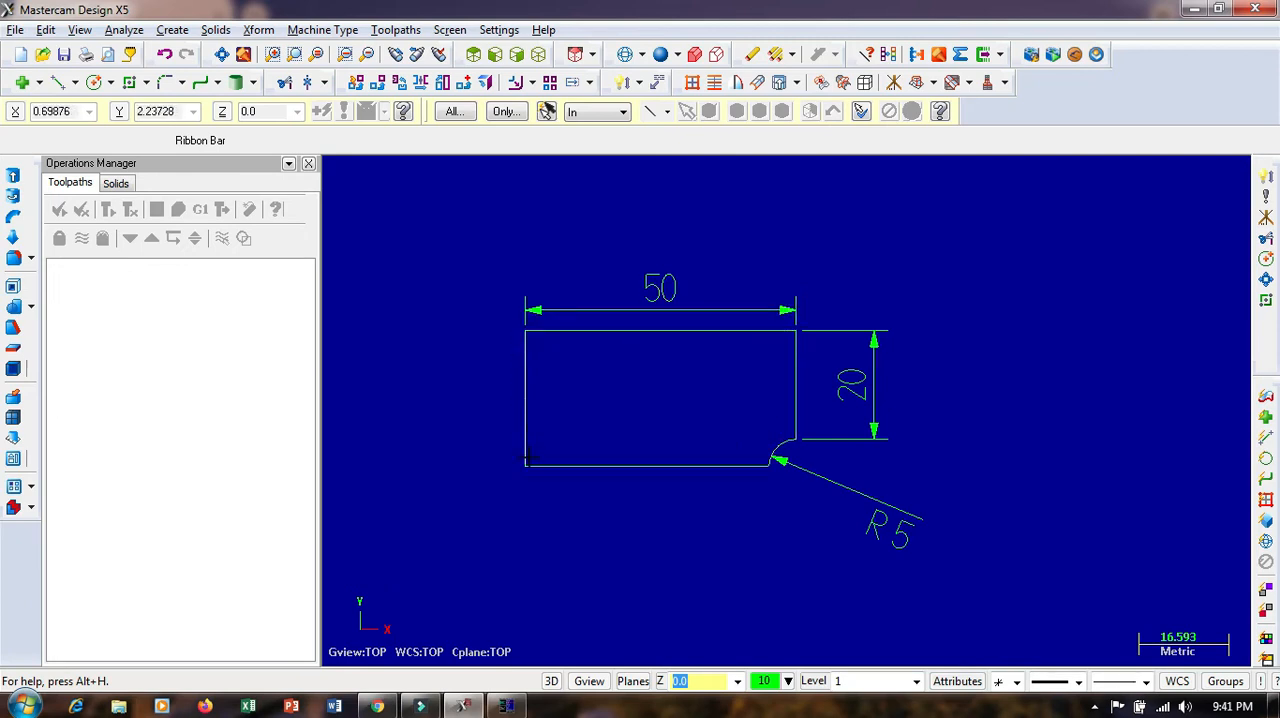
click(506, 706)
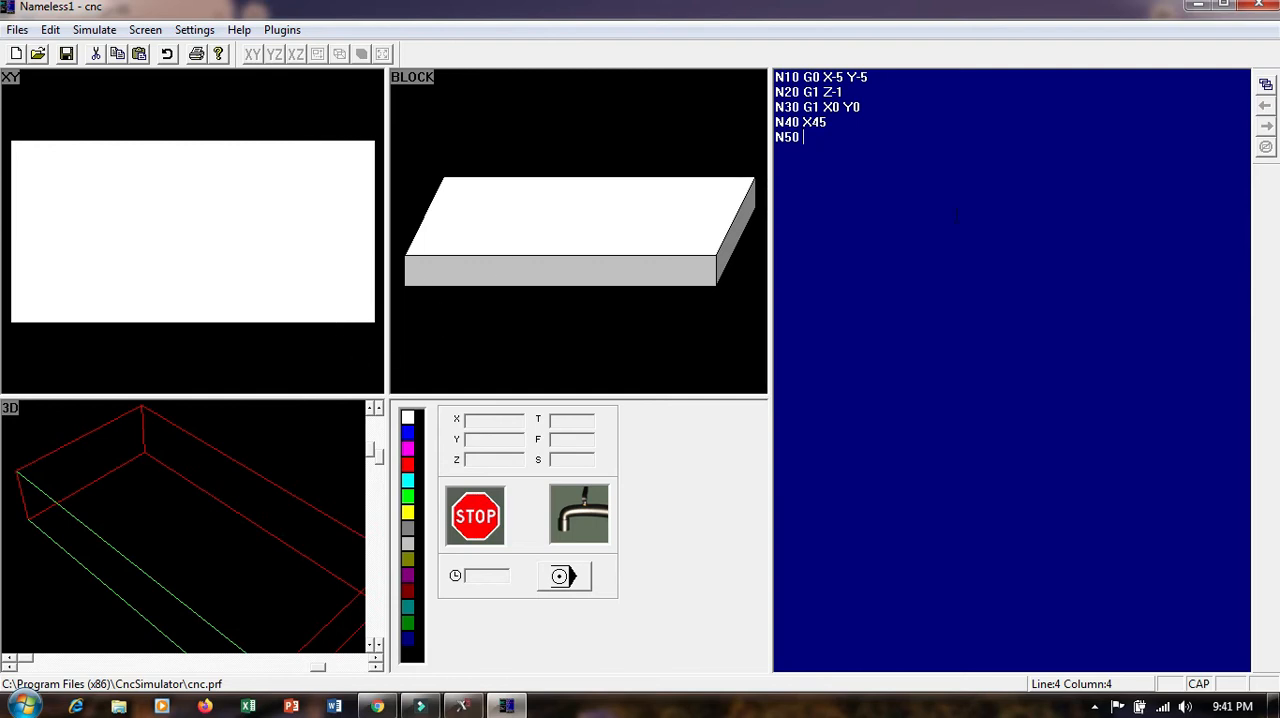
text(02 X50 Y5 R5)
key(Return)
text(N60)
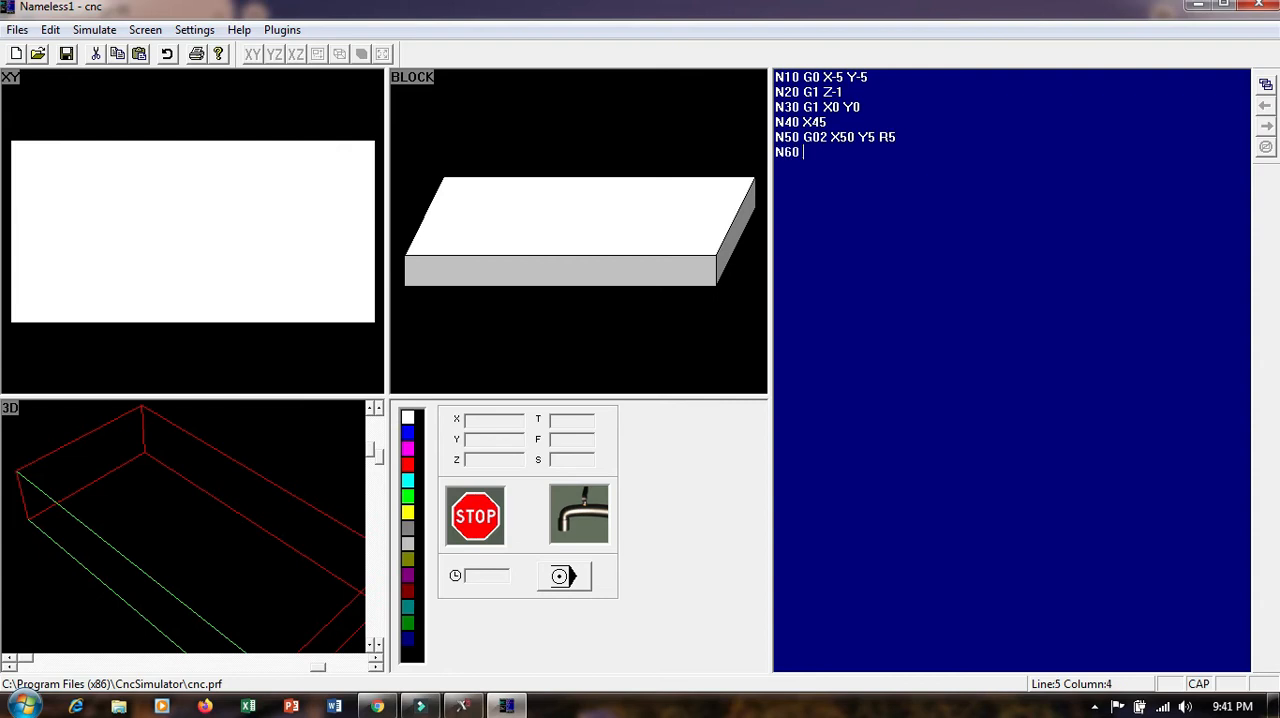
Simulate the program block by block through the arc move and end the simulation
click(565, 577)
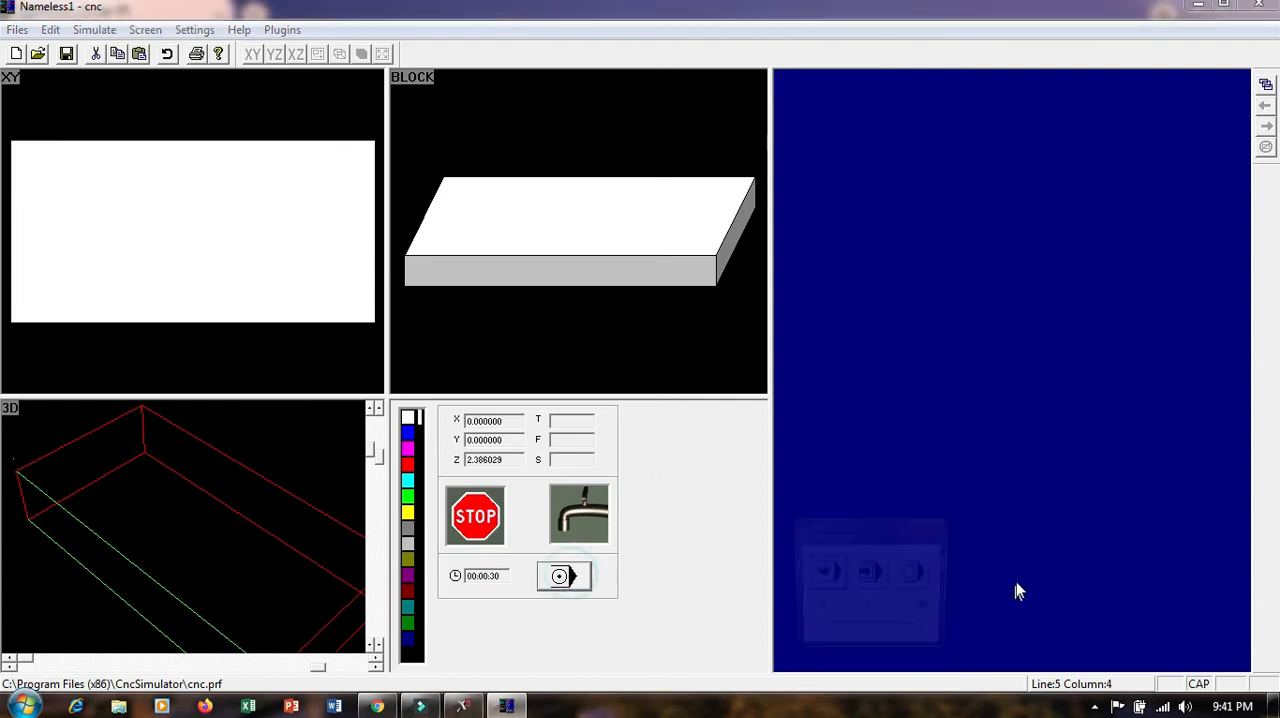
click(870, 574)
click(874, 578)
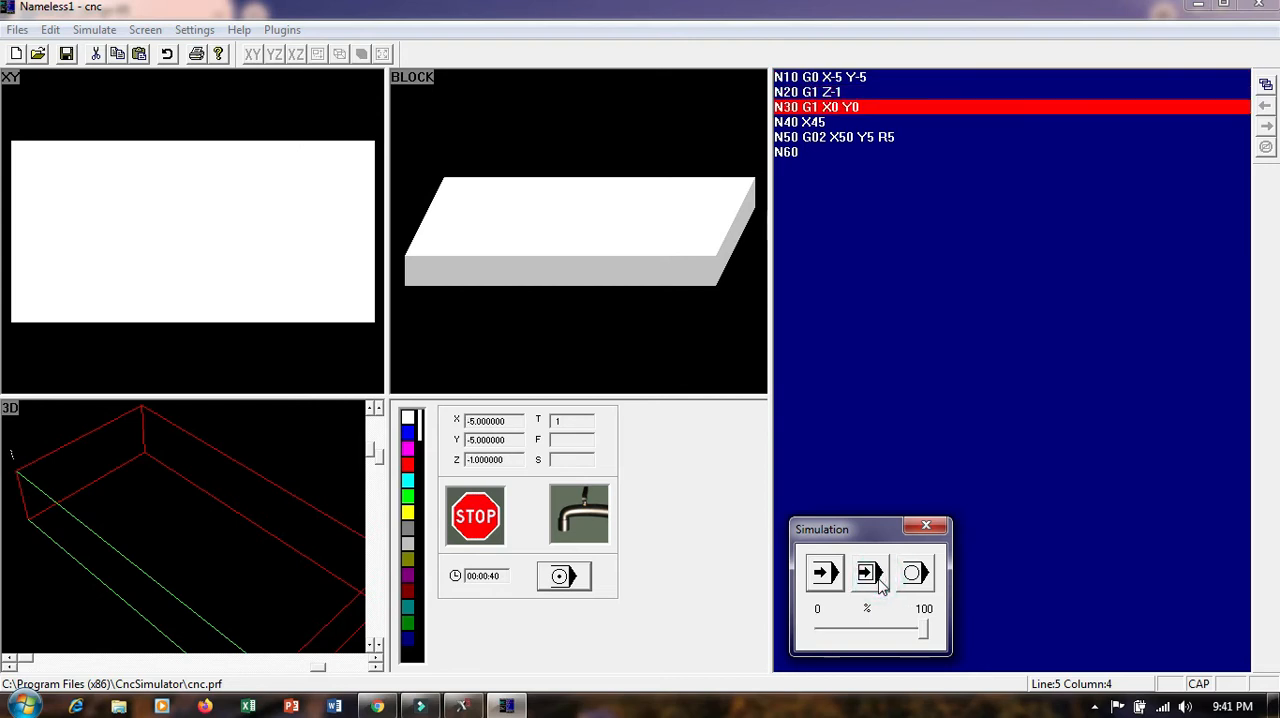
click(879, 583)
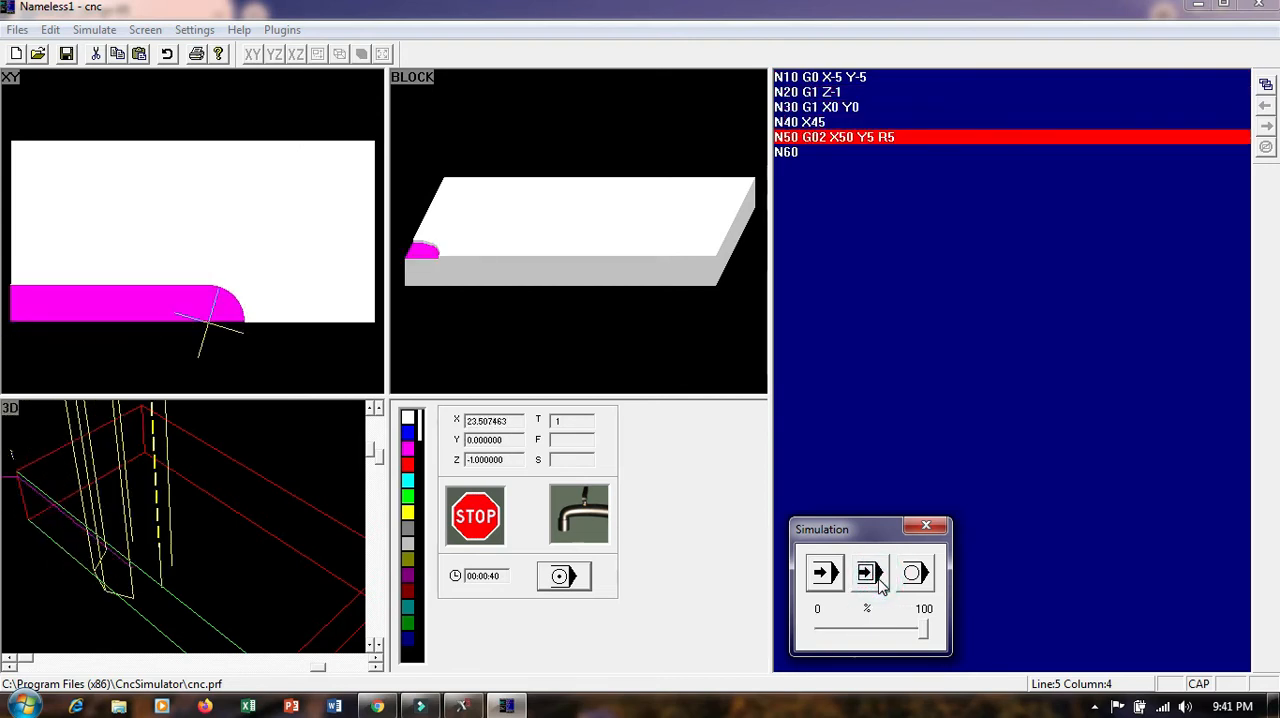
click(870, 574)
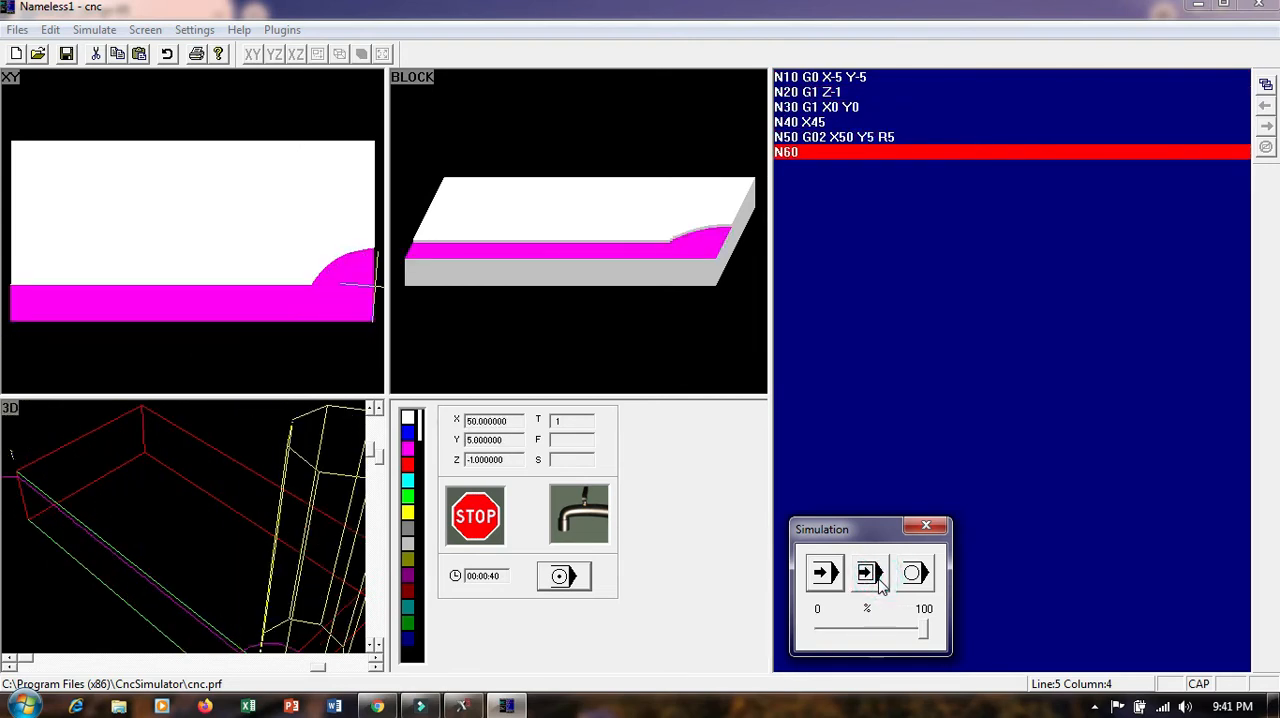
click(915, 572)
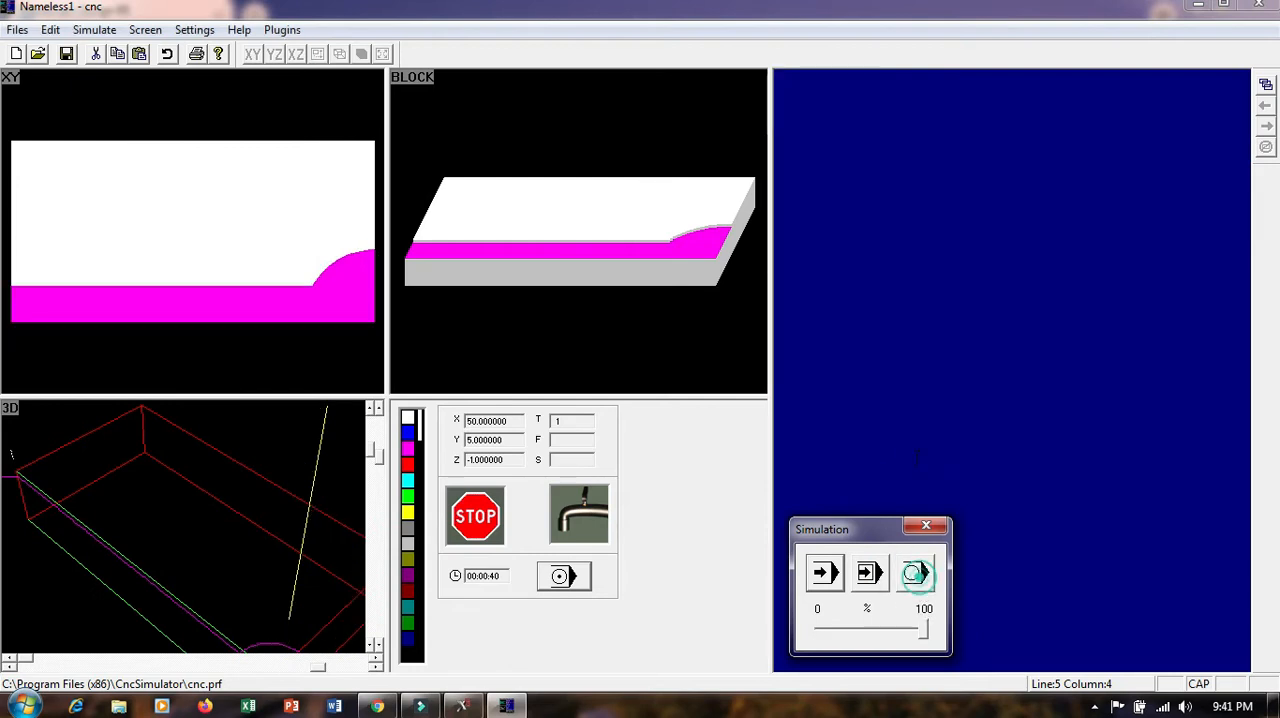
Continue the contour from line N60 with the moves G1 Y25, G1 X0 and Y0
click(803, 158)
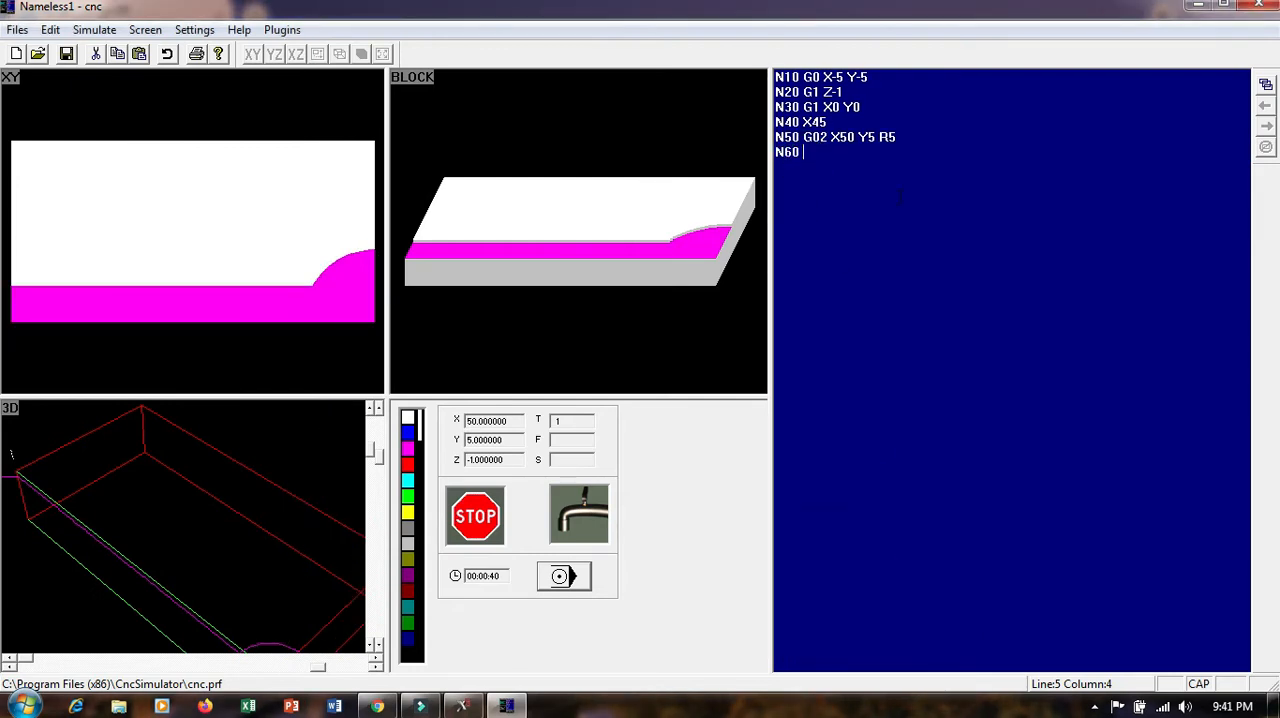
text(Y25)
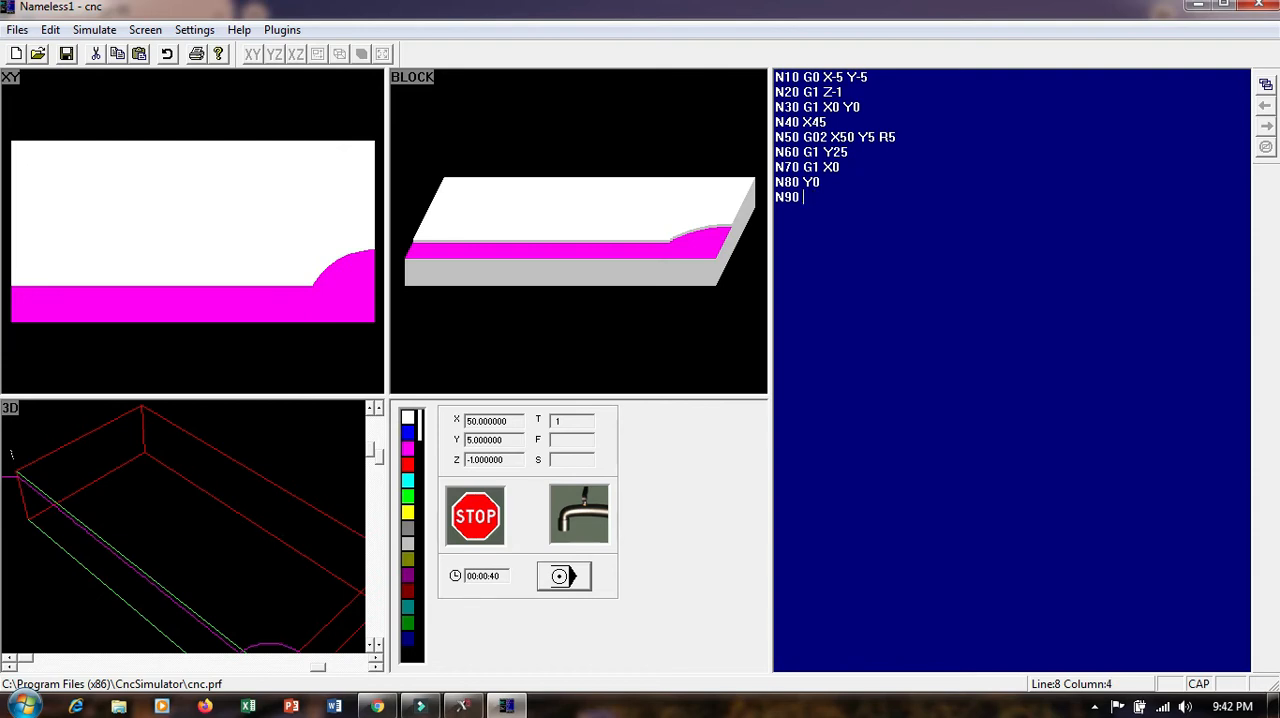
Simulate the program block by block from line N10 through the closing Y0 move in line N80
click(560, 577)
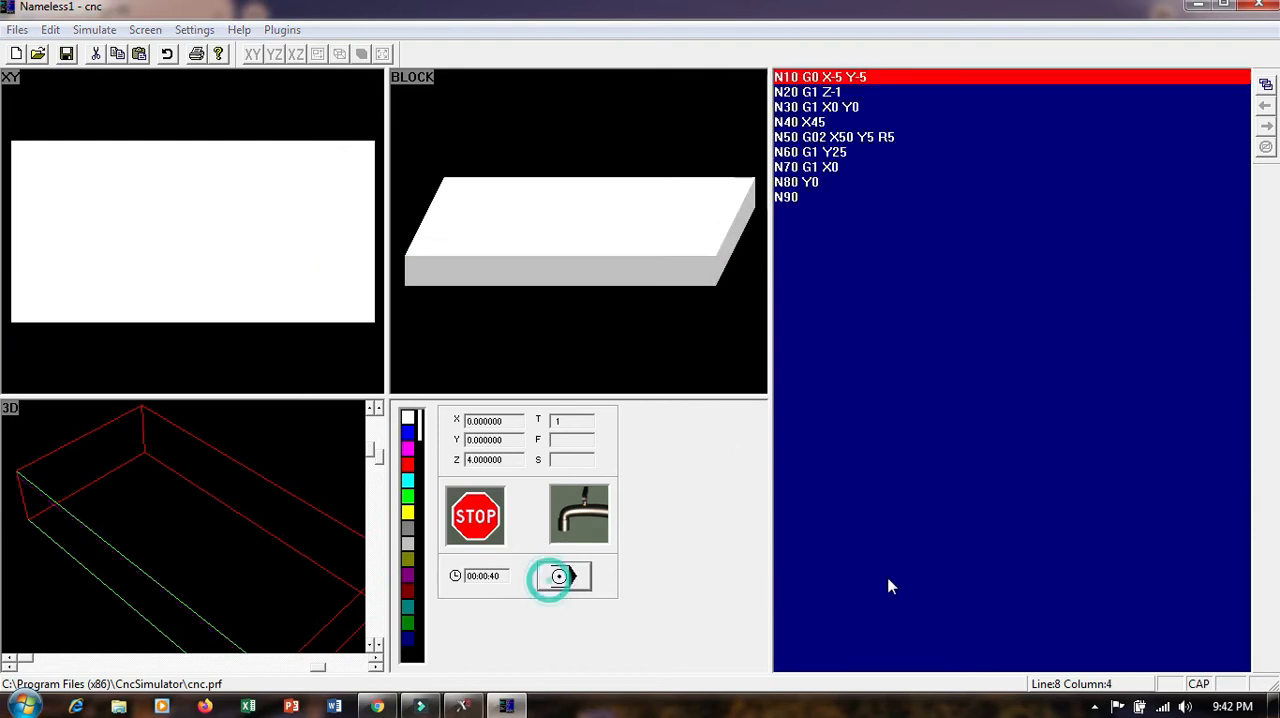
click(876, 582)
click(876, 582)
click(878, 580)
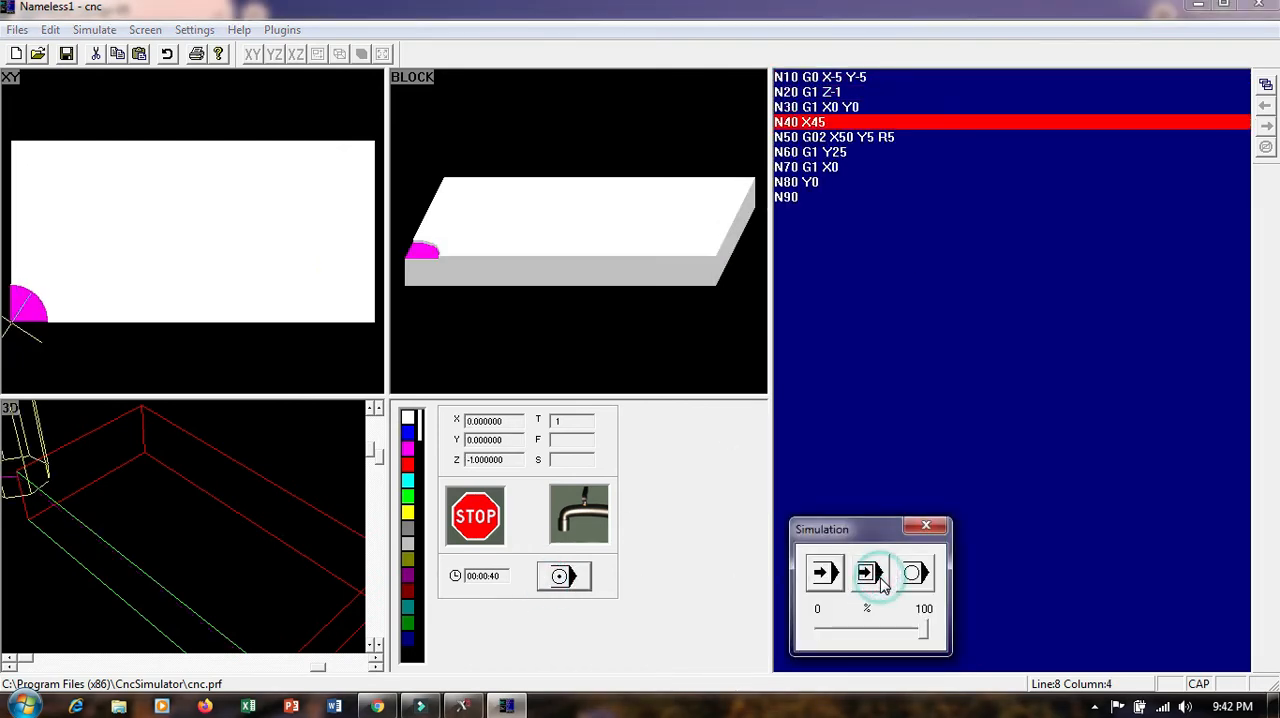
click(878, 580)
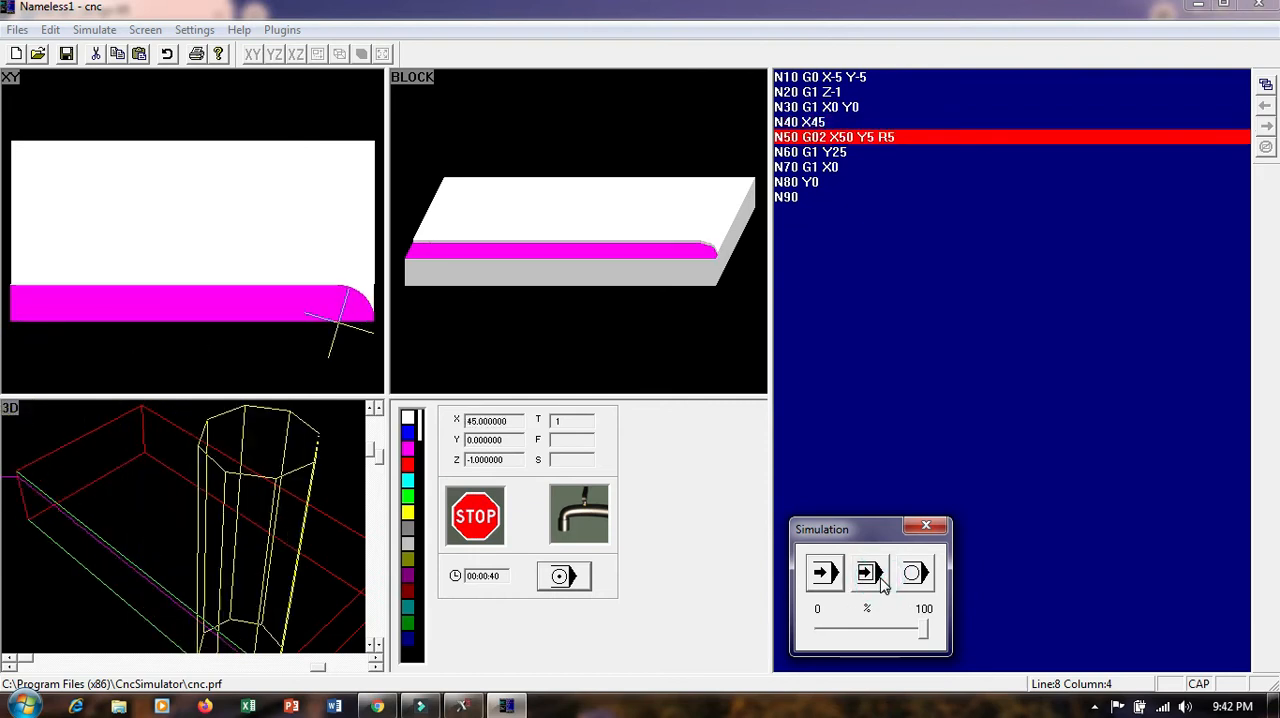
click(878, 580)
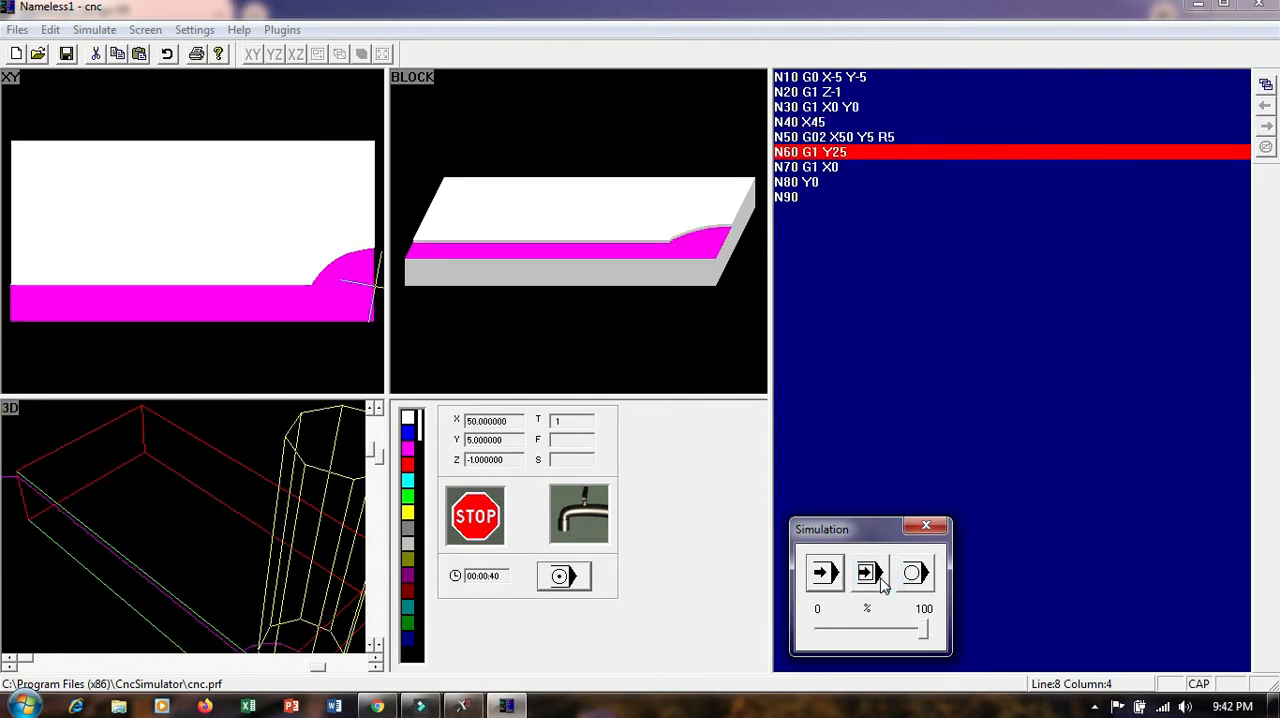
click(878, 580)
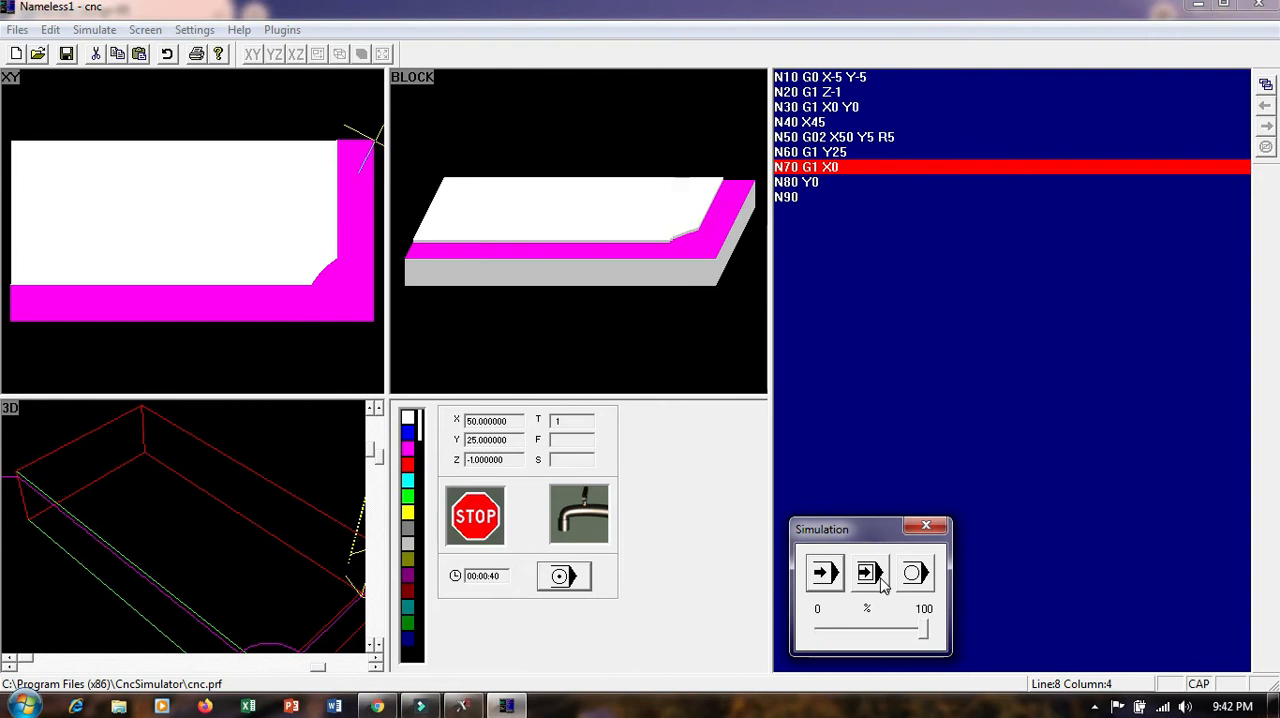
click(878, 580)
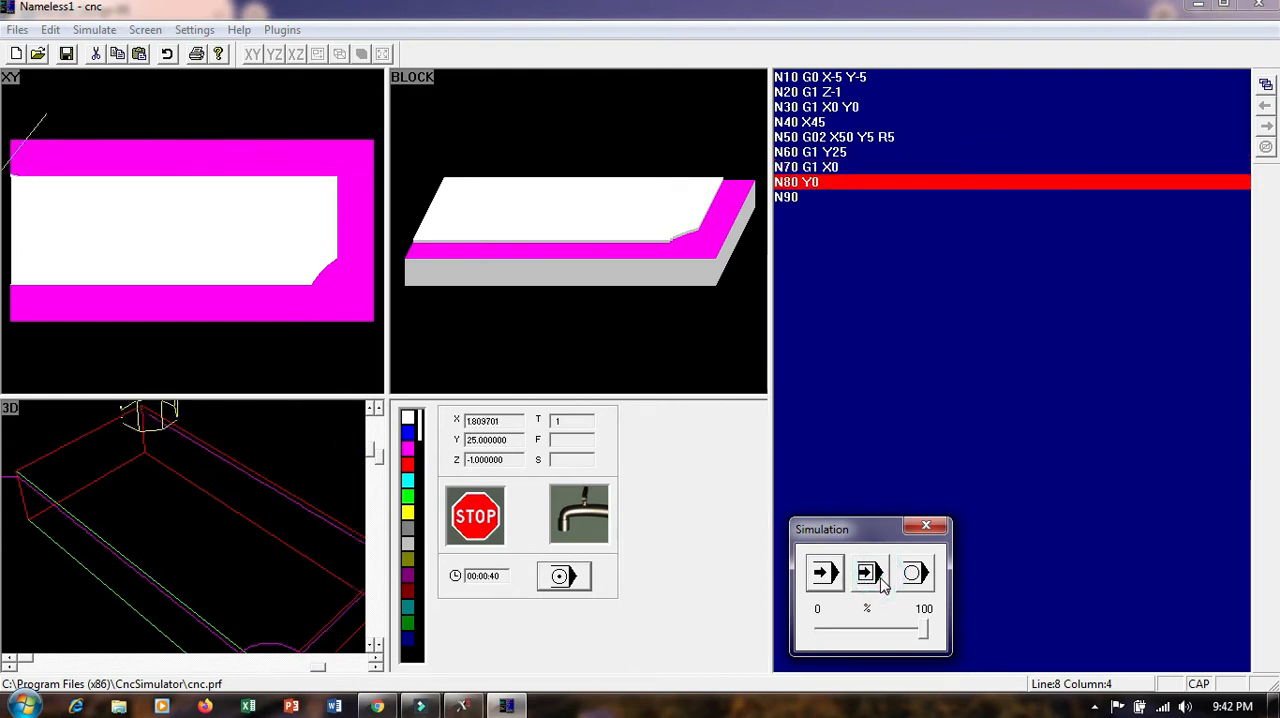
click(882, 584)
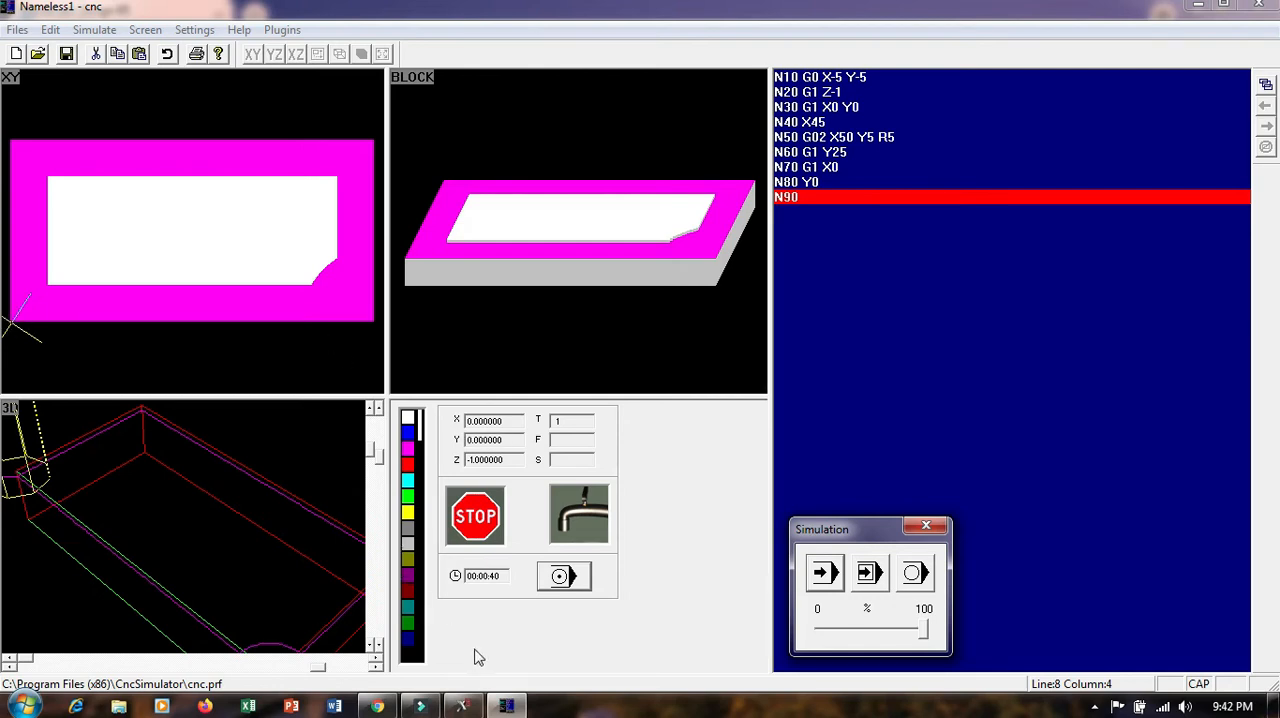
Switch to Mastercam, set the machine type to the default mill and expand the machine group's properties
click(463, 706)
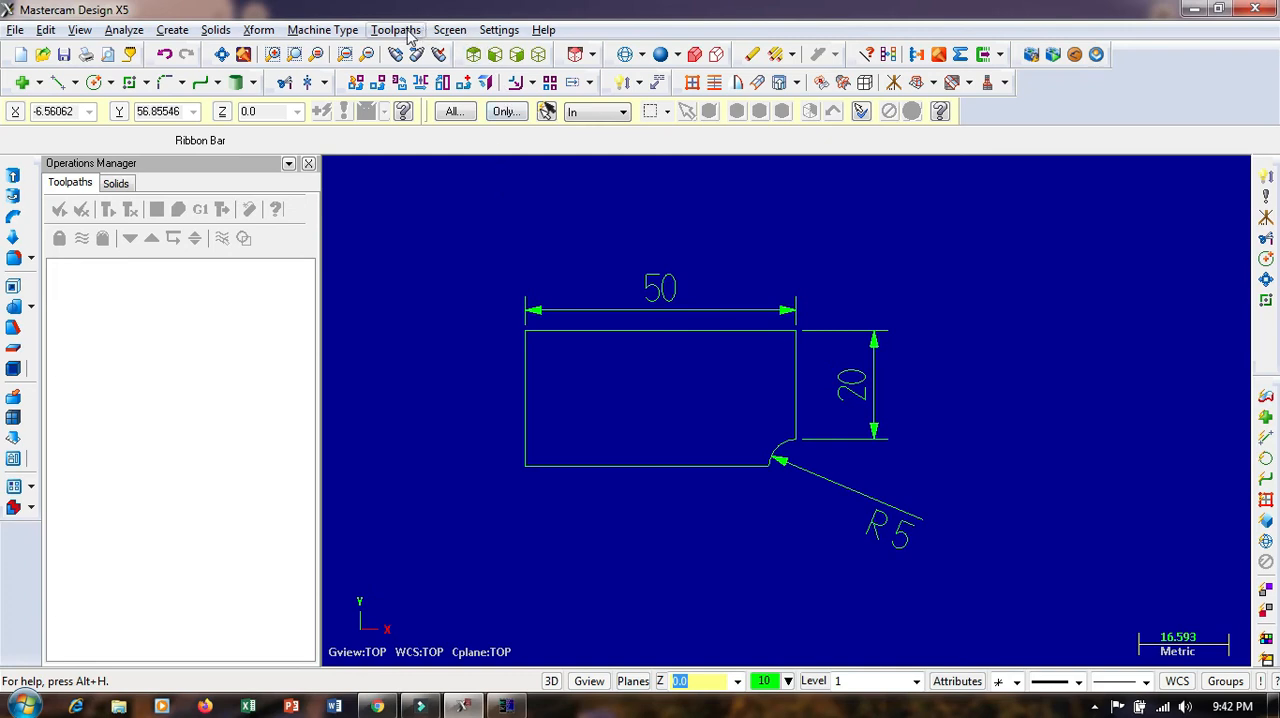
click(322, 30)
mouse_move(323, 51)
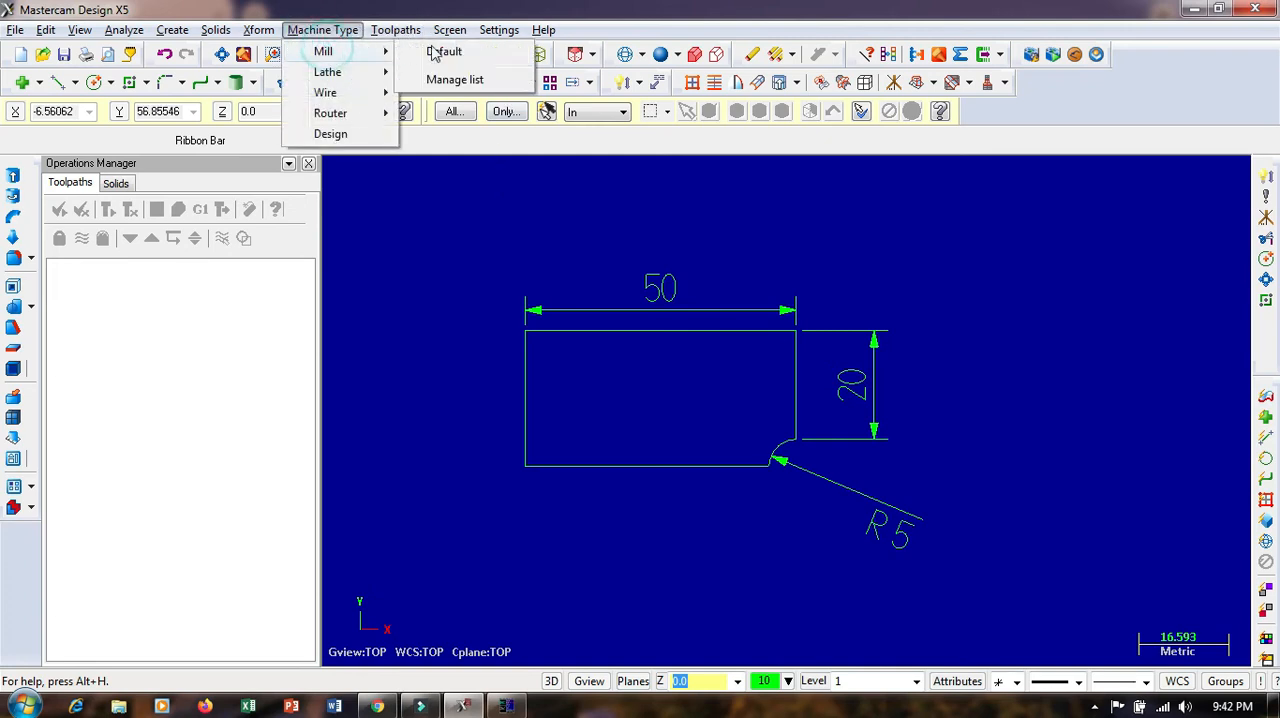
click(455, 53)
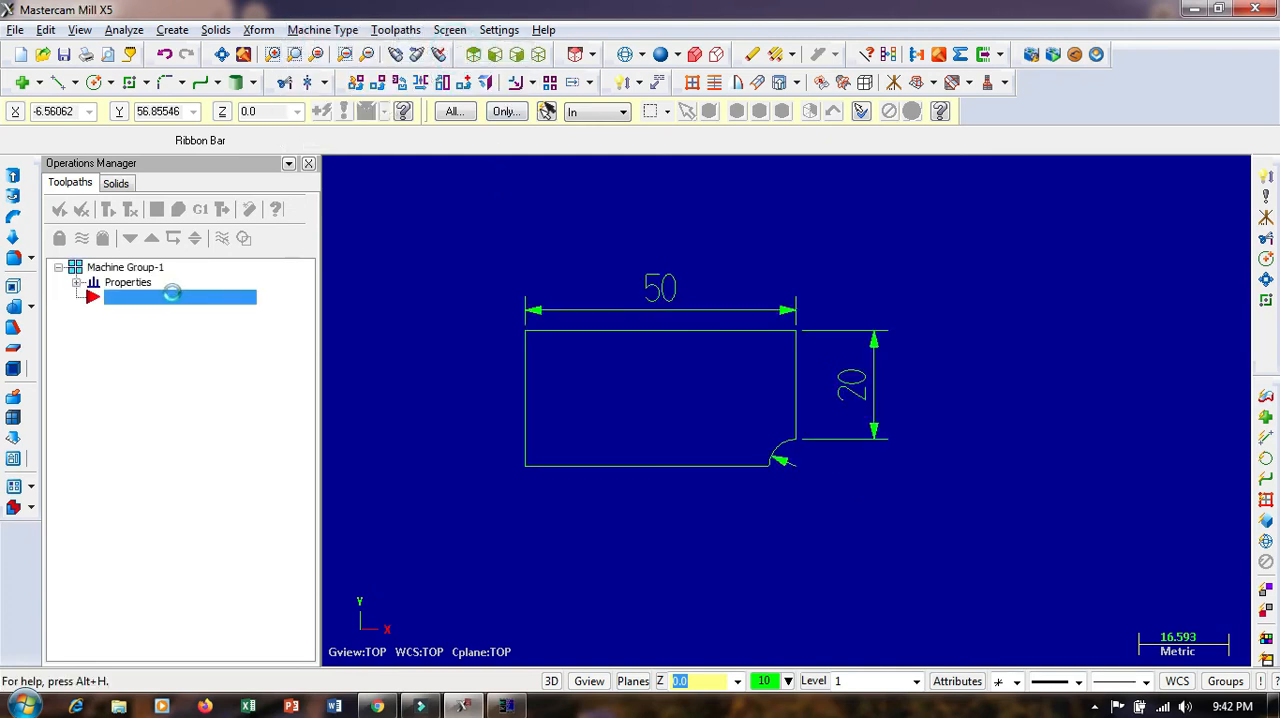
click(128, 283)
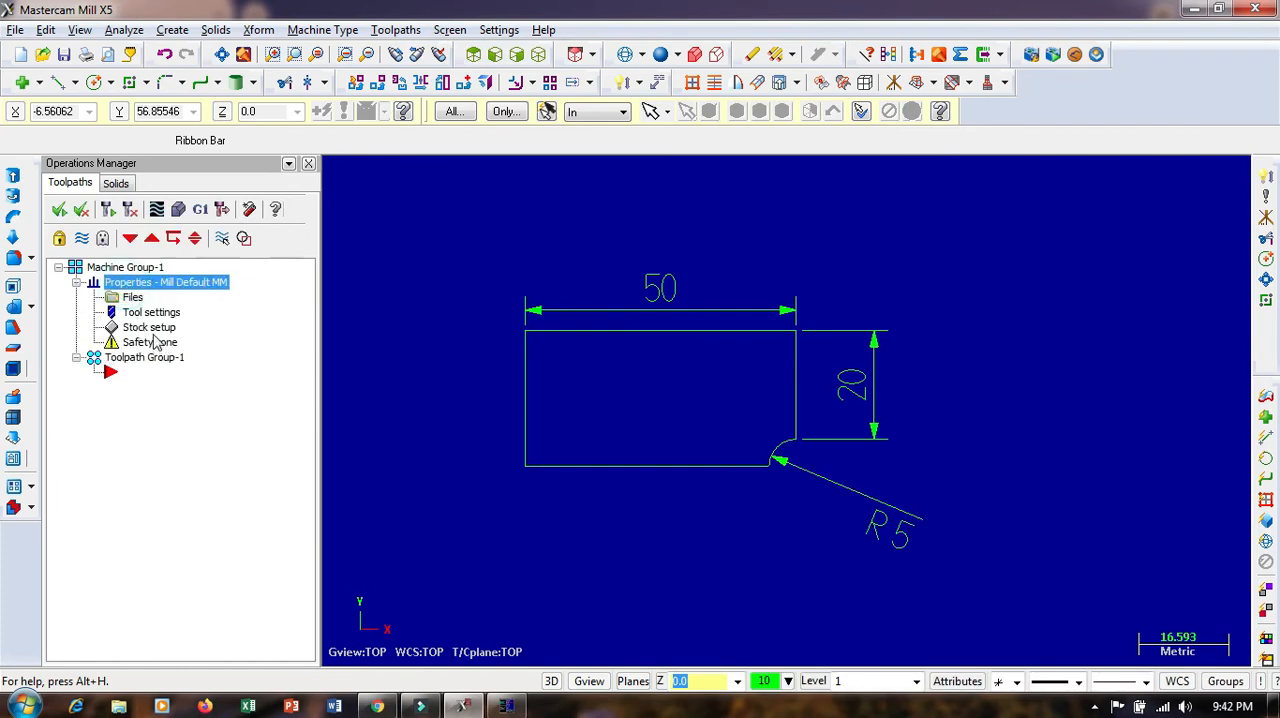
Define a rectangular stock from the plate's upper-left corner to its lower-right corner, with a Z thickness of 10
click(153, 330)
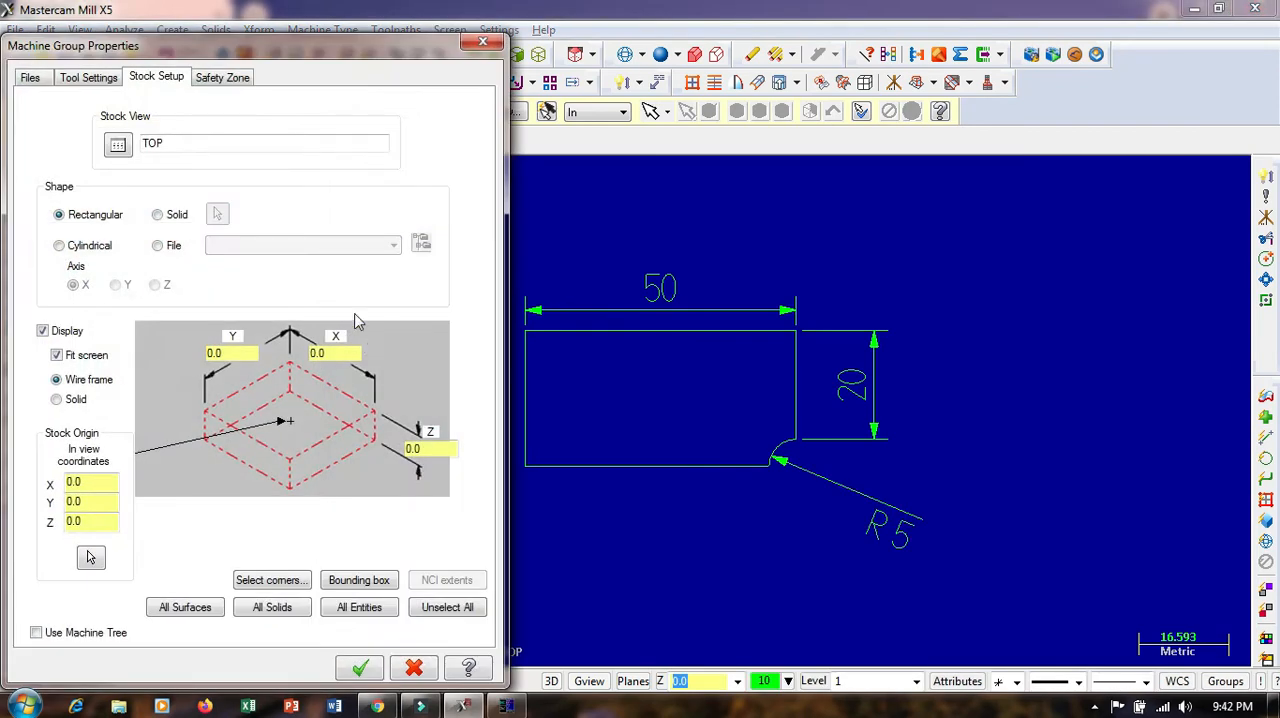
click(272, 580)
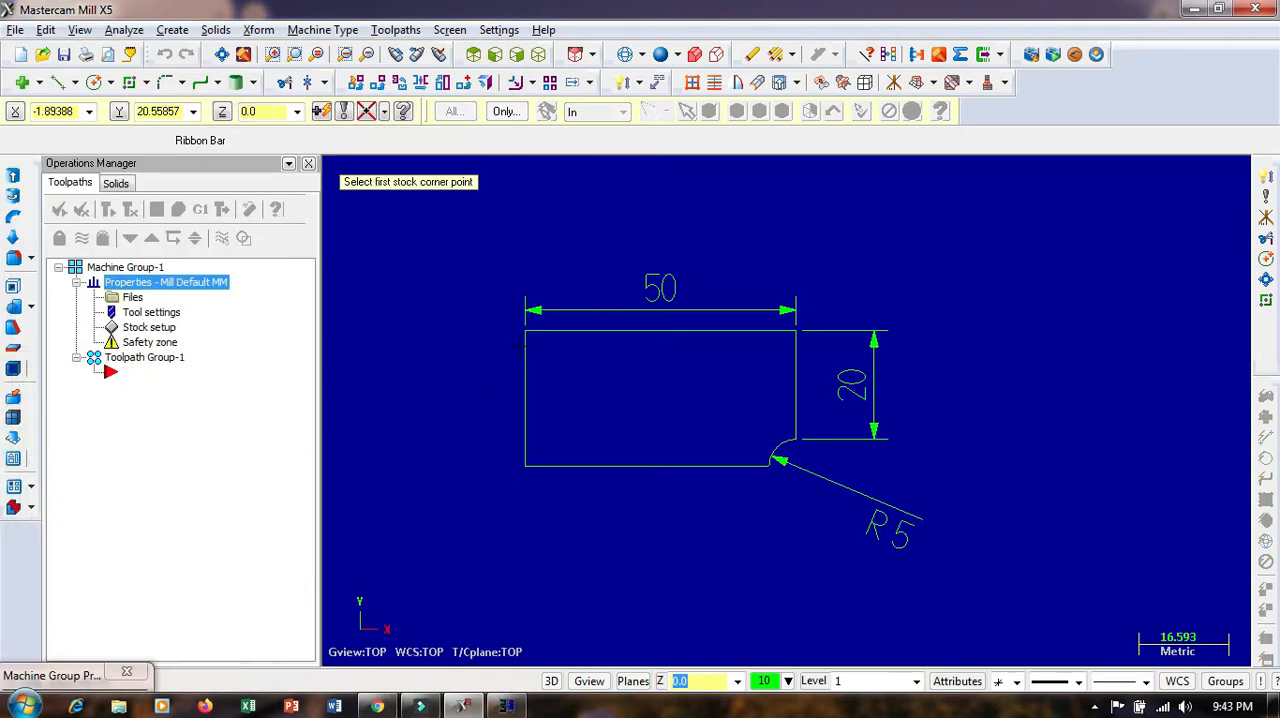
click(525, 332)
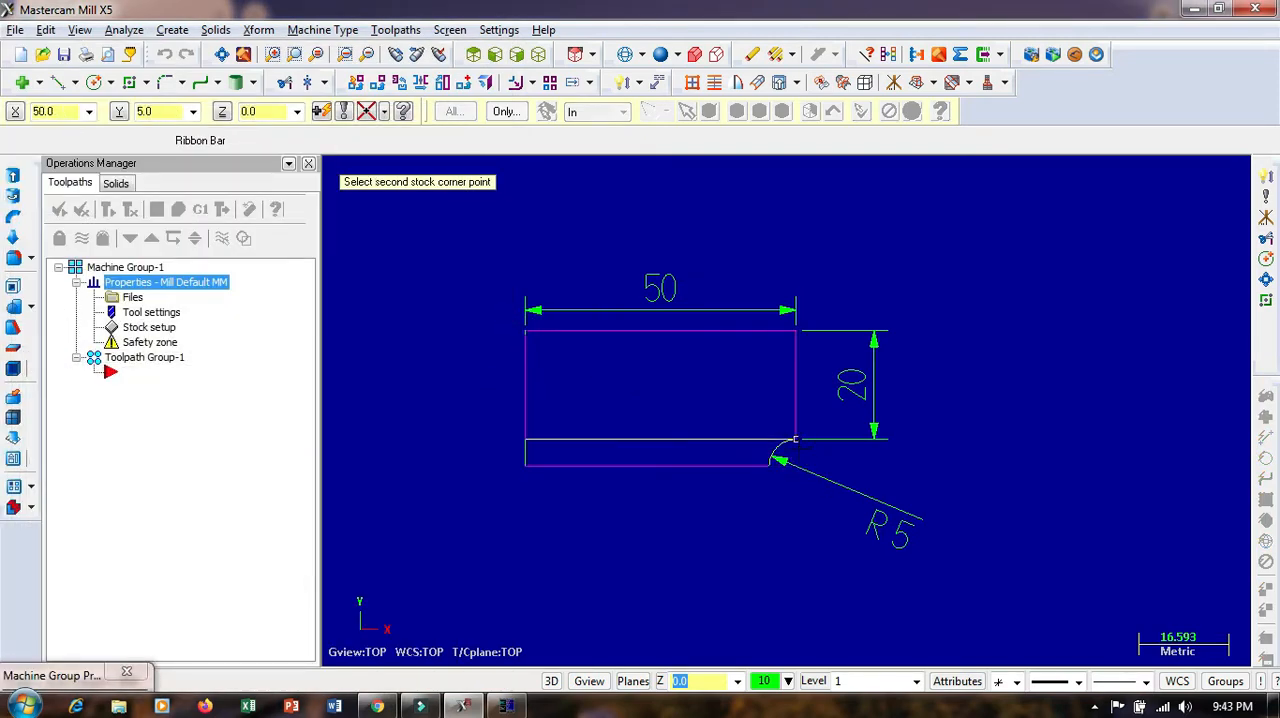
click(793, 466)
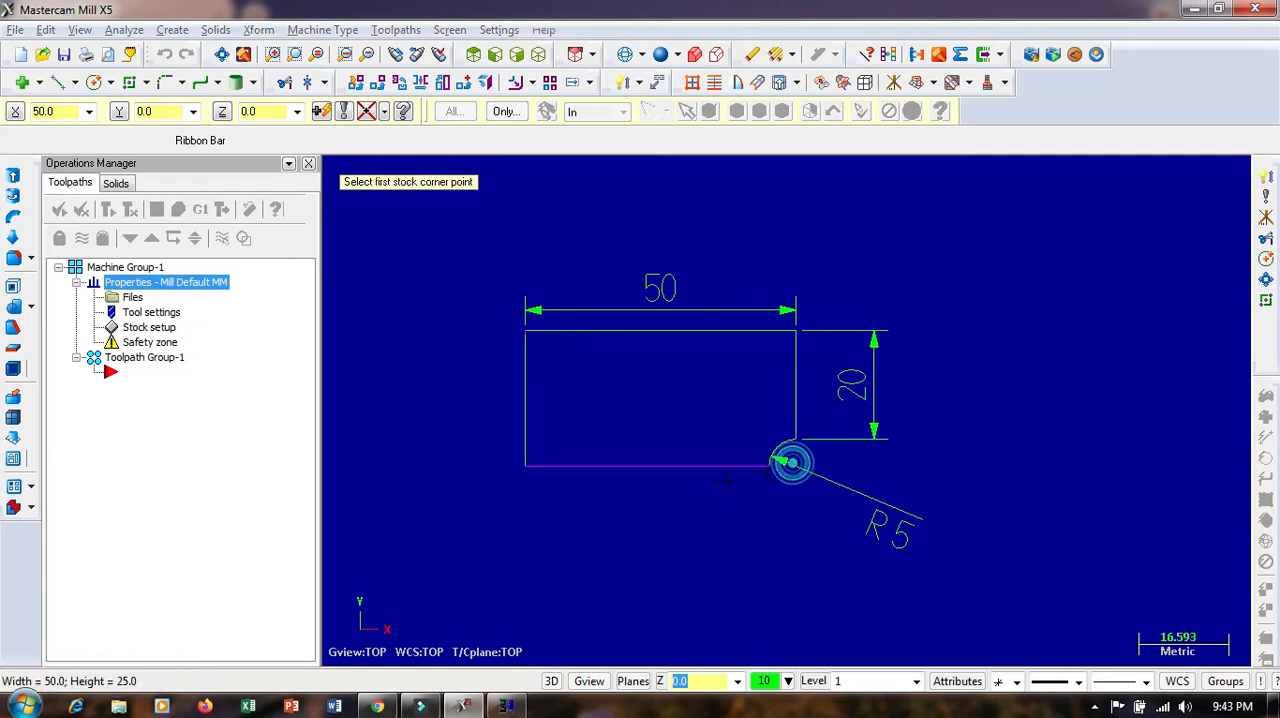
double_click(421, 448)
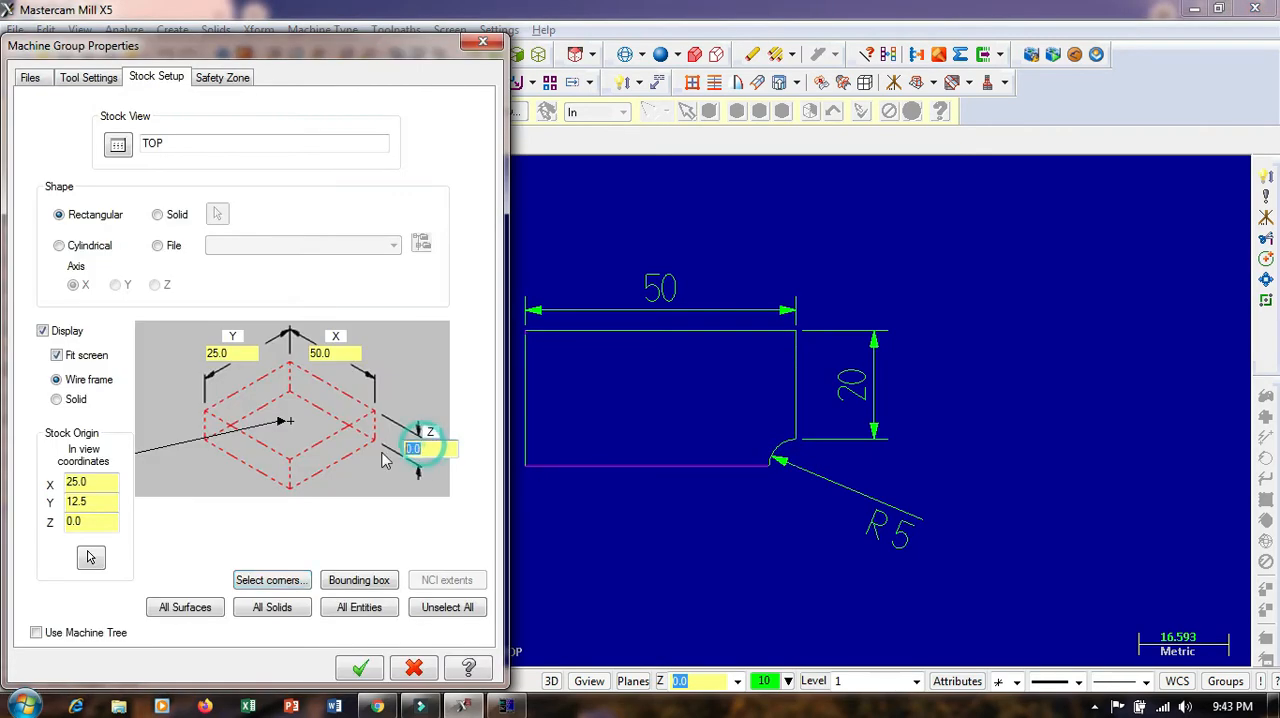
text(1)
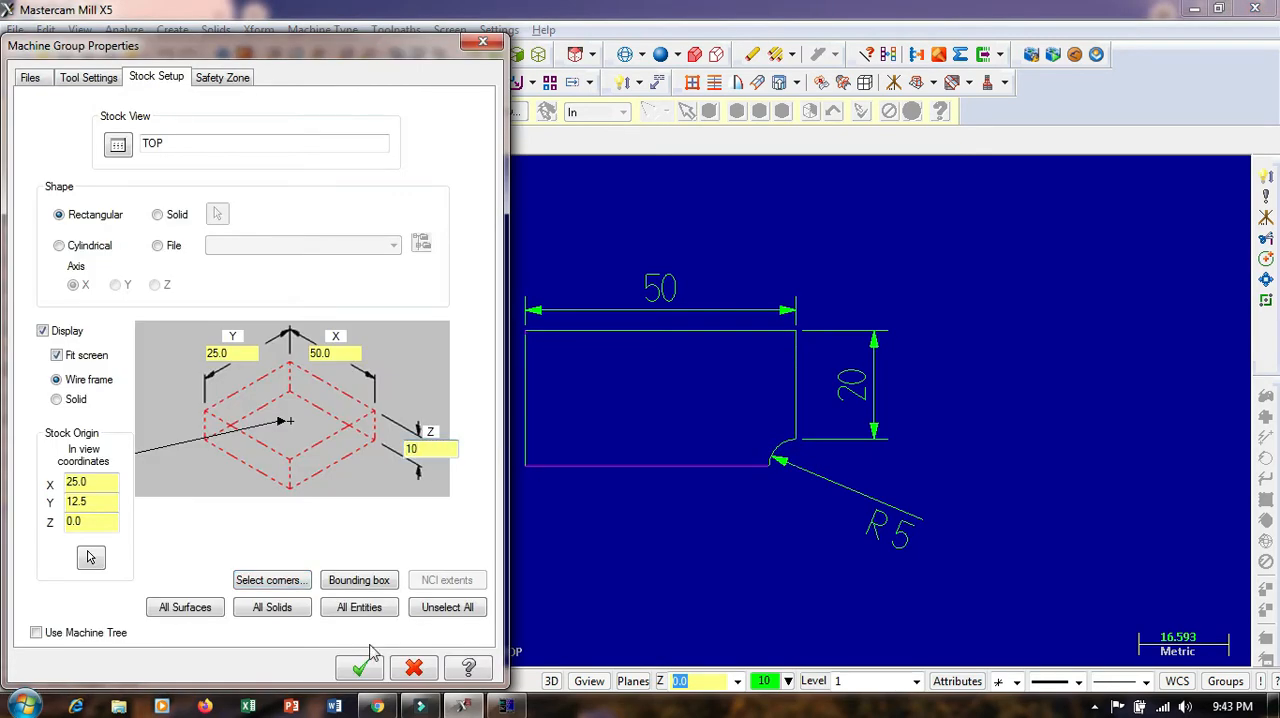
click(359, 667)
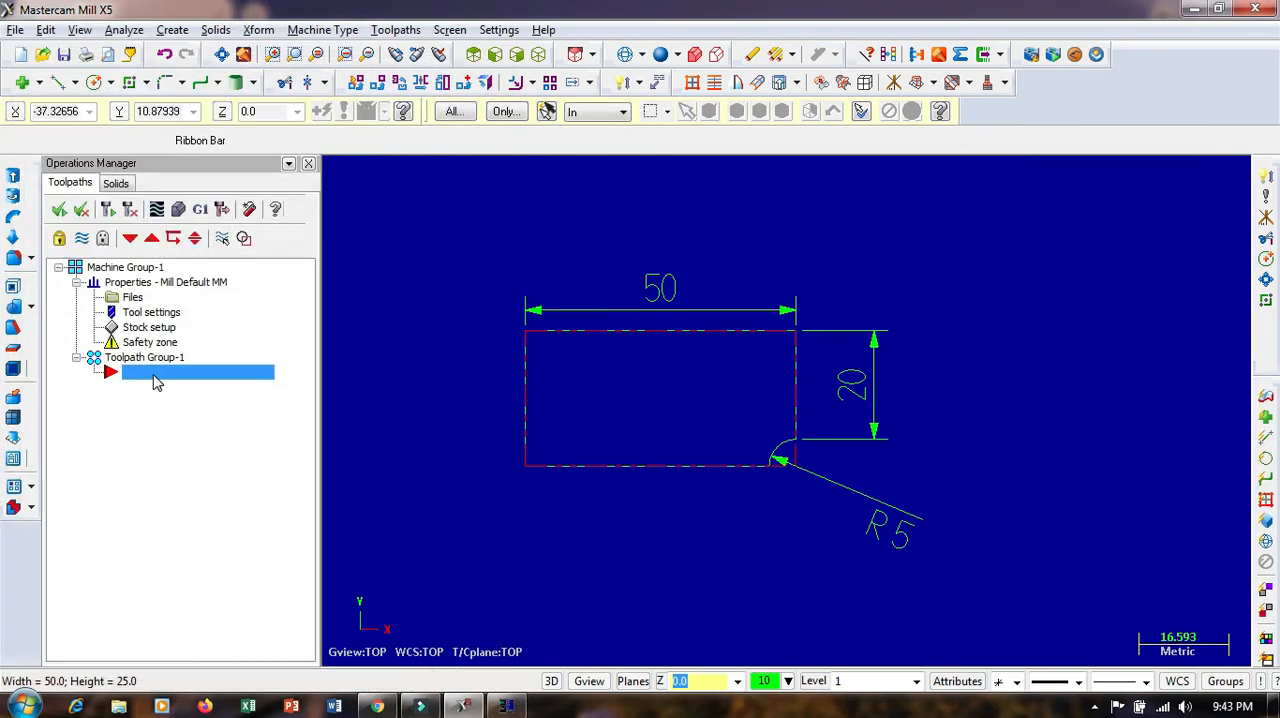
Create a contour mill toolpath and chain the plate outline, starting at the lower-left corner along the bottom edge
right_click(155, 383)
mouse_move(220, 180)
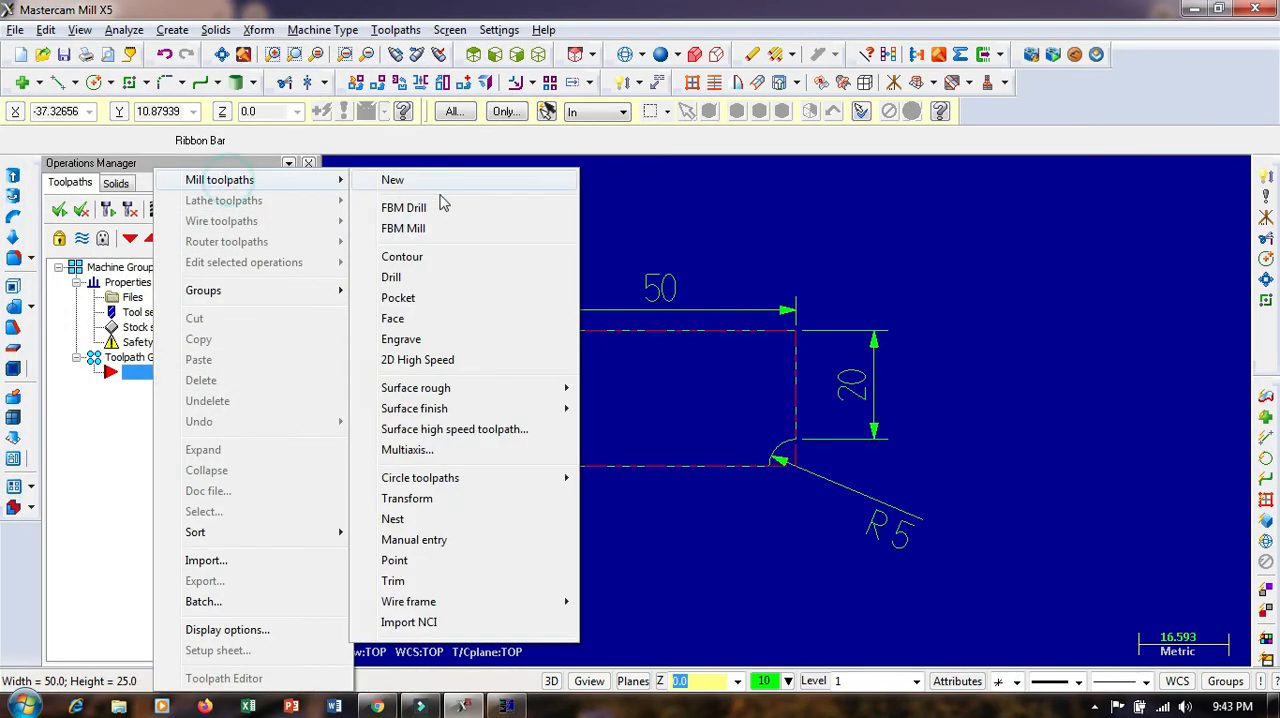
click(408, 258)
click(141, 260)
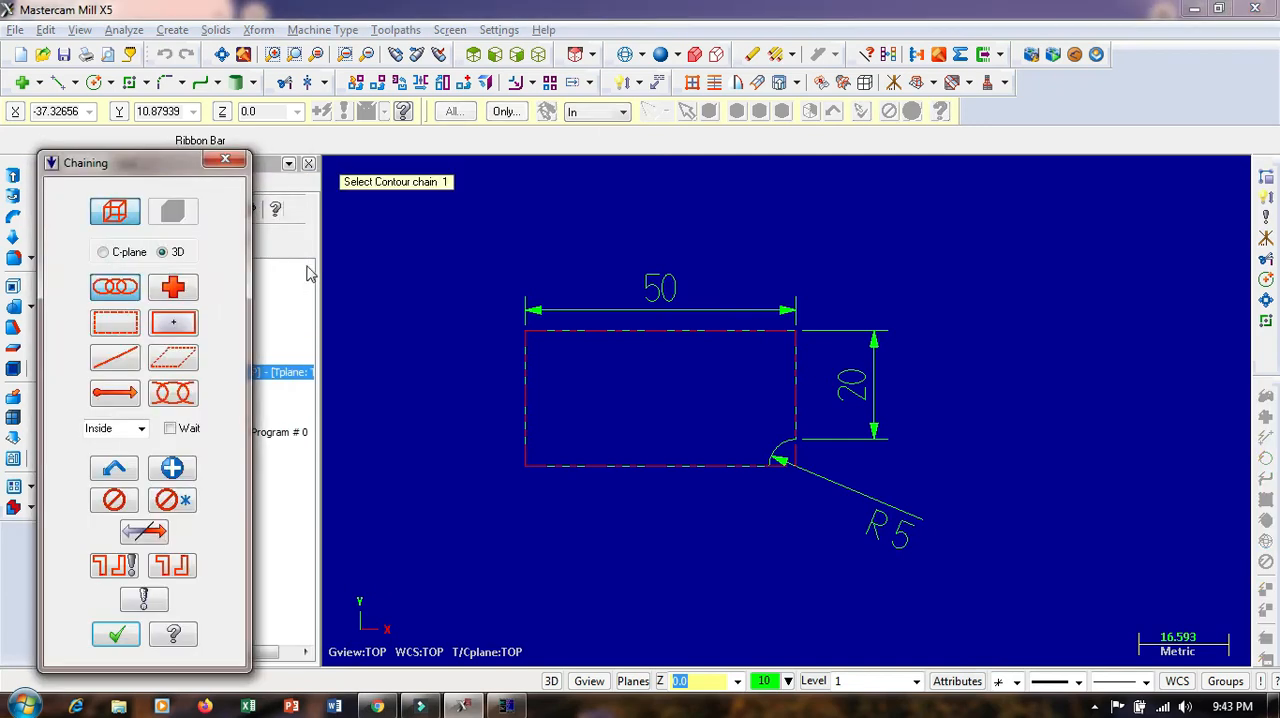
click(537, 467)
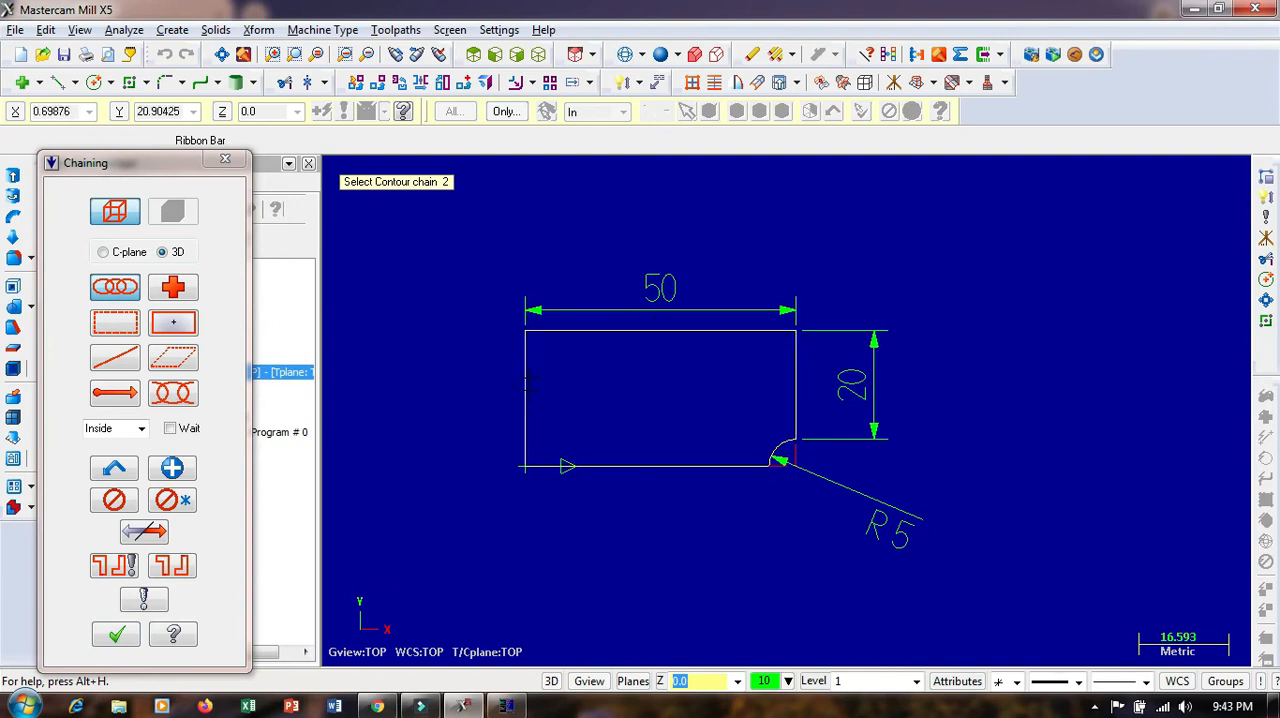
click(110, 635)
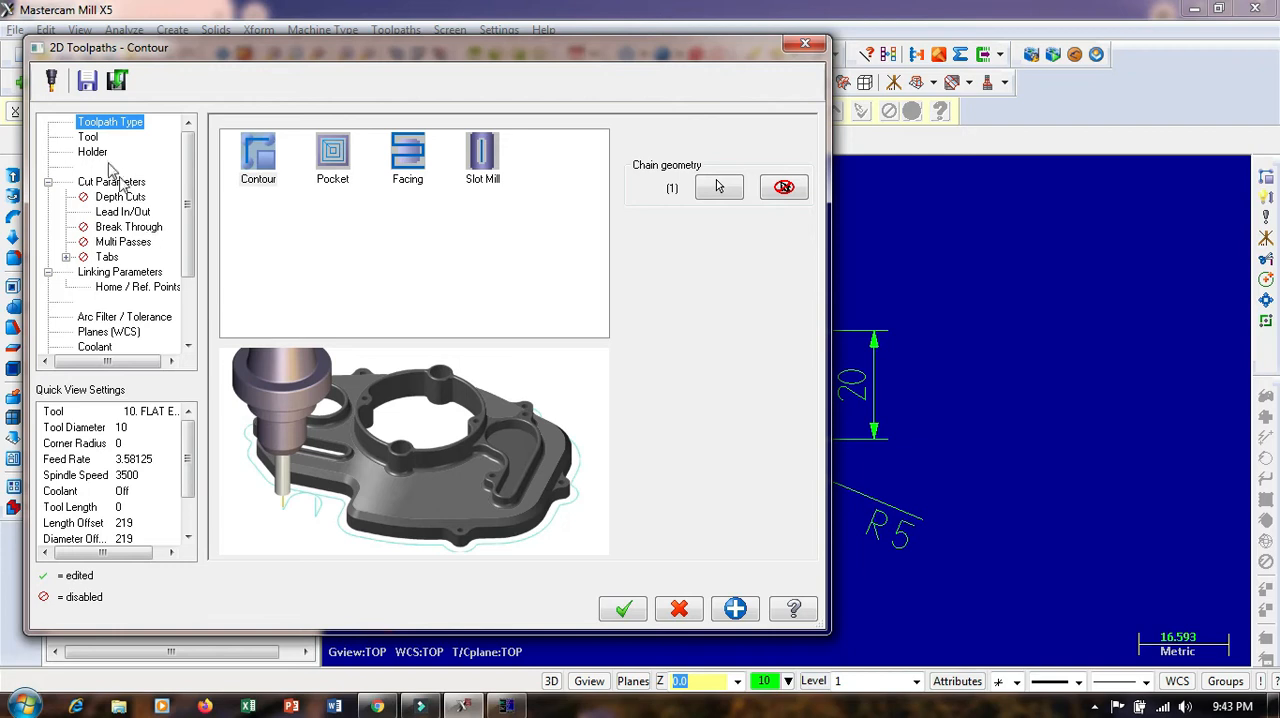
Choose the 5 mm flat endmill from the tool library for the contour and review its feed rate and spindle speed
click(88, 137)
right_click(316, 186)
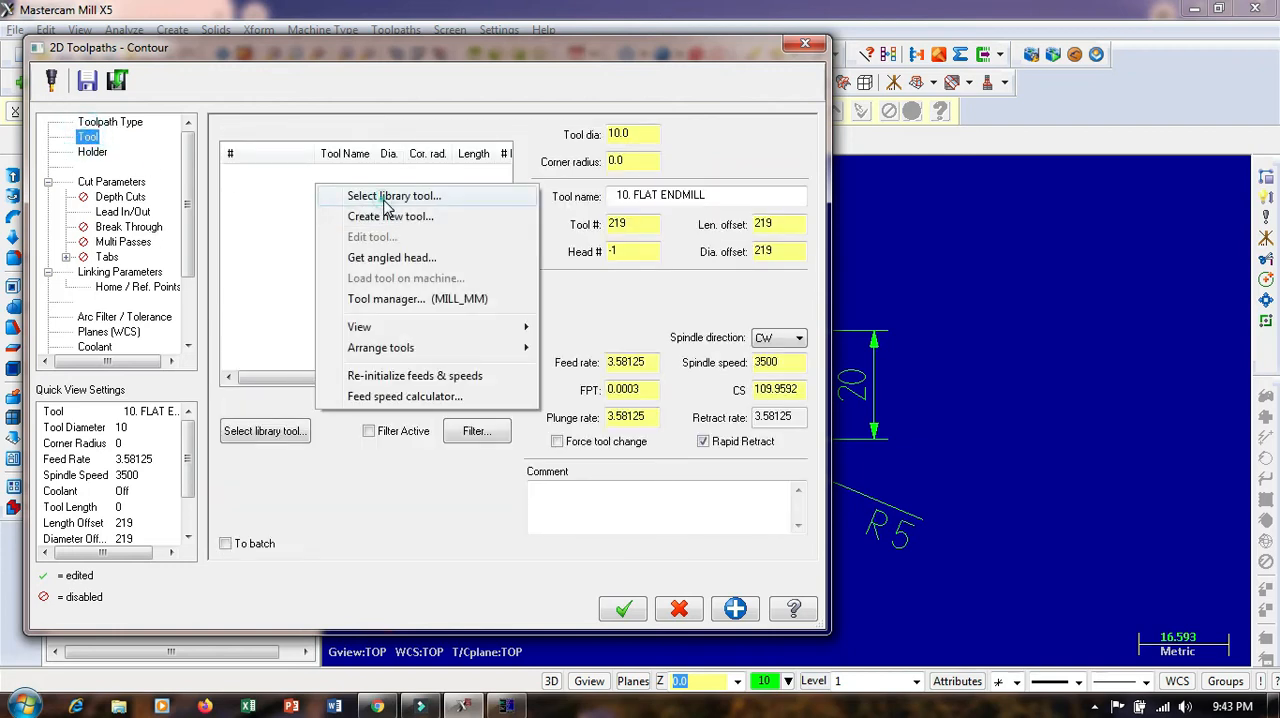
click(384, 199)
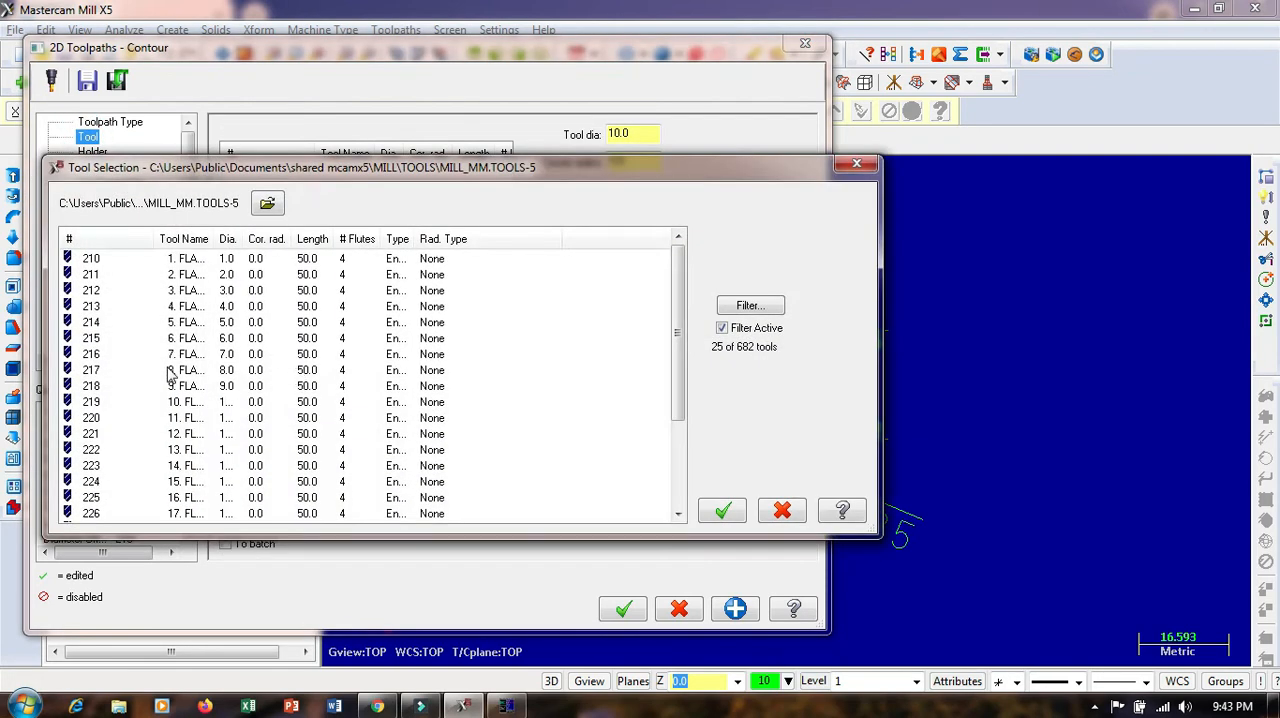
click(180, 322)
click(722, 511)
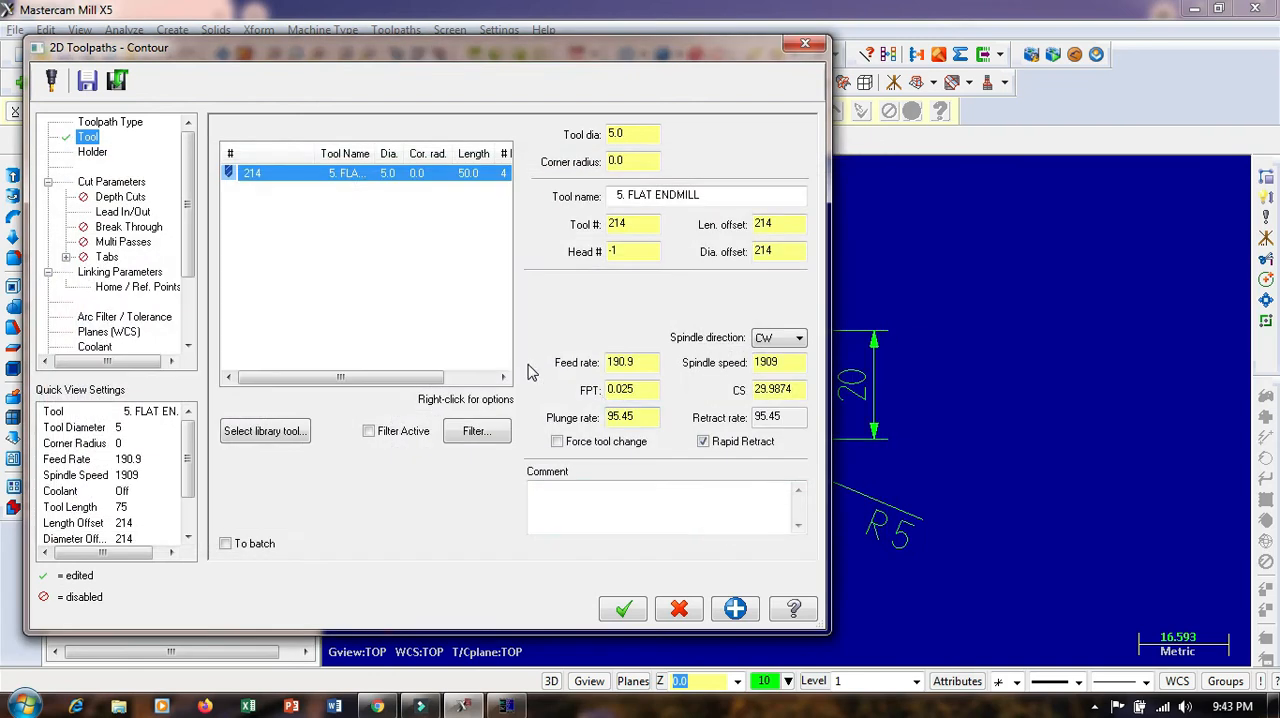
click(645, 363)
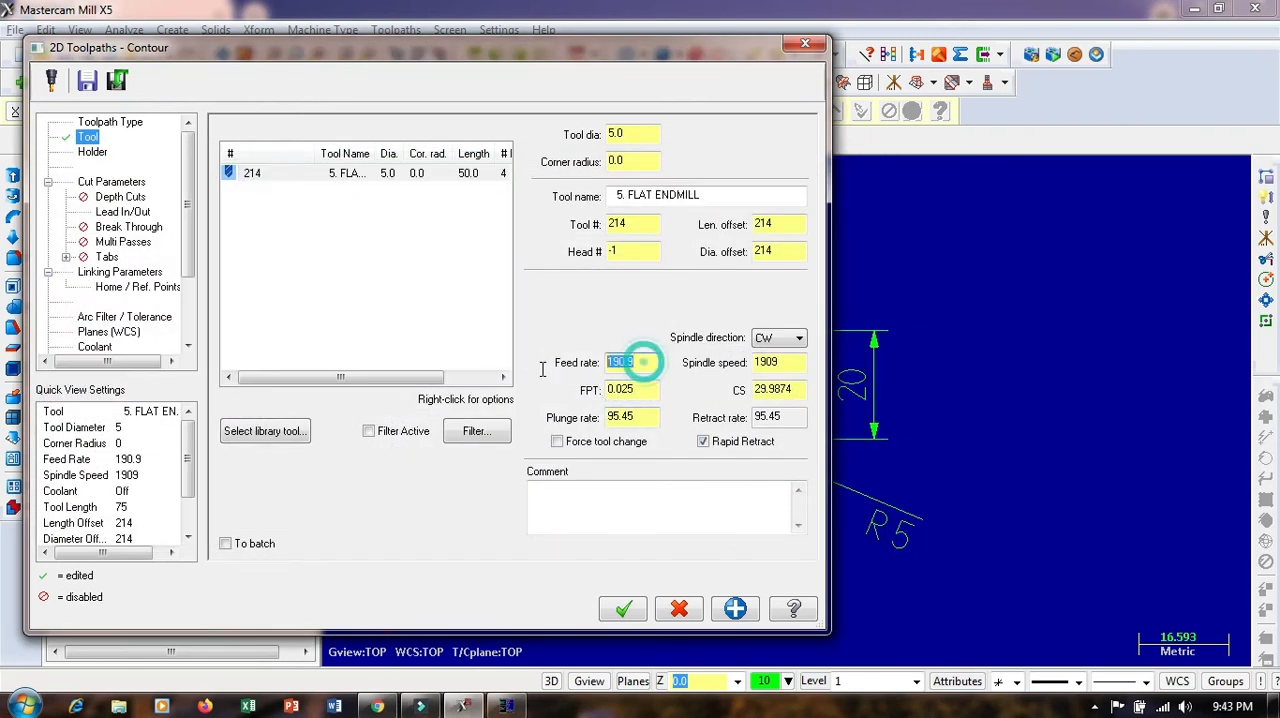
click(784, 363)
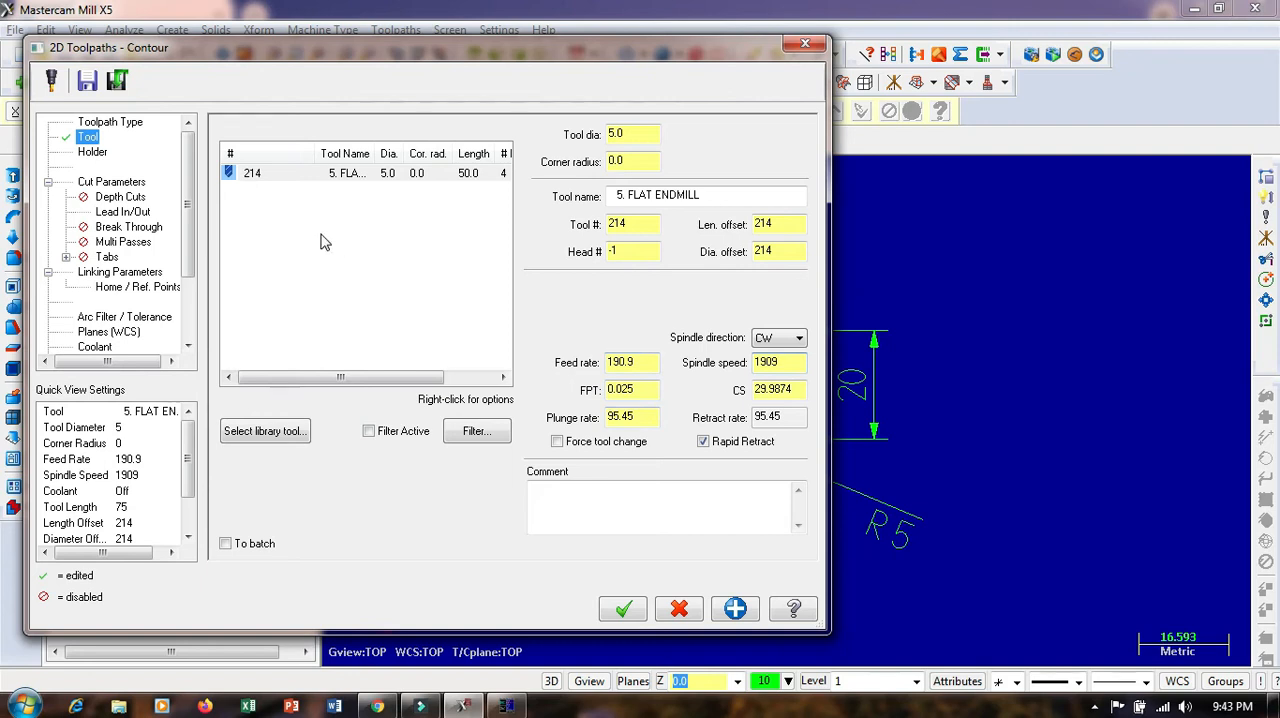
Disable lead in/out, set the incremental cutting depth to -1 and generate the contour toolpath
click(122, 211)
click(252, 127)
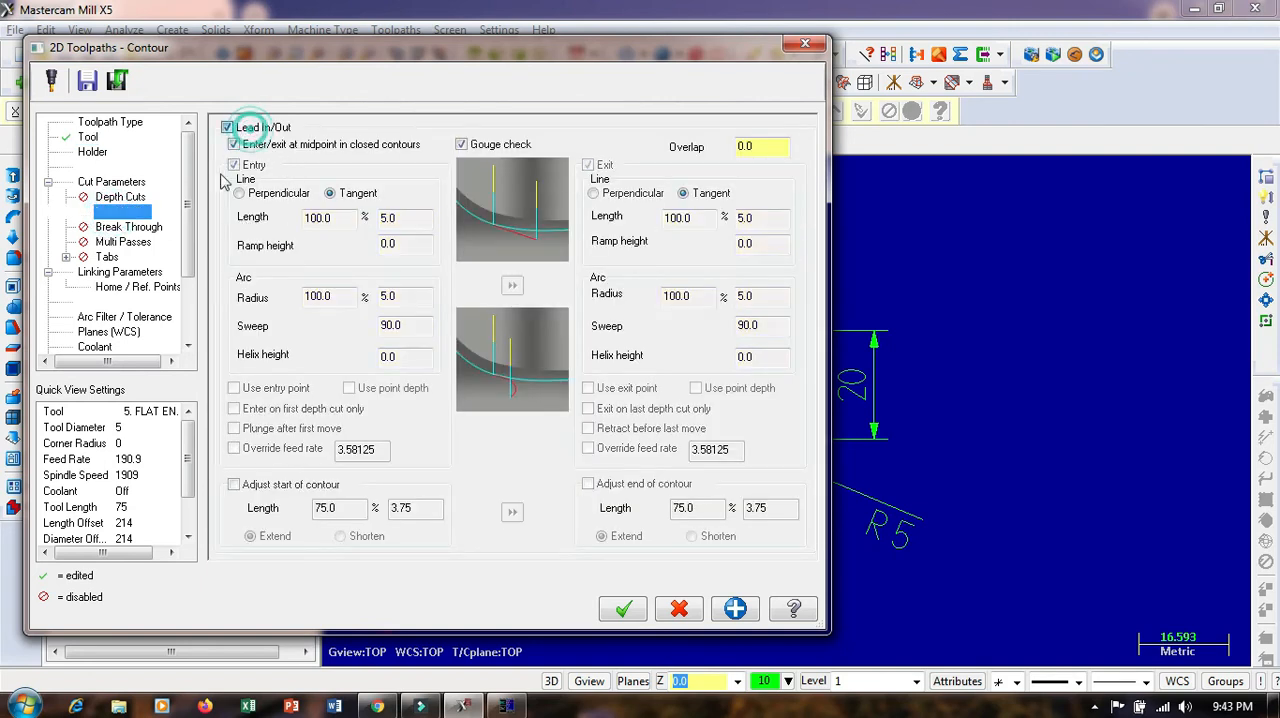
click(125, 198)
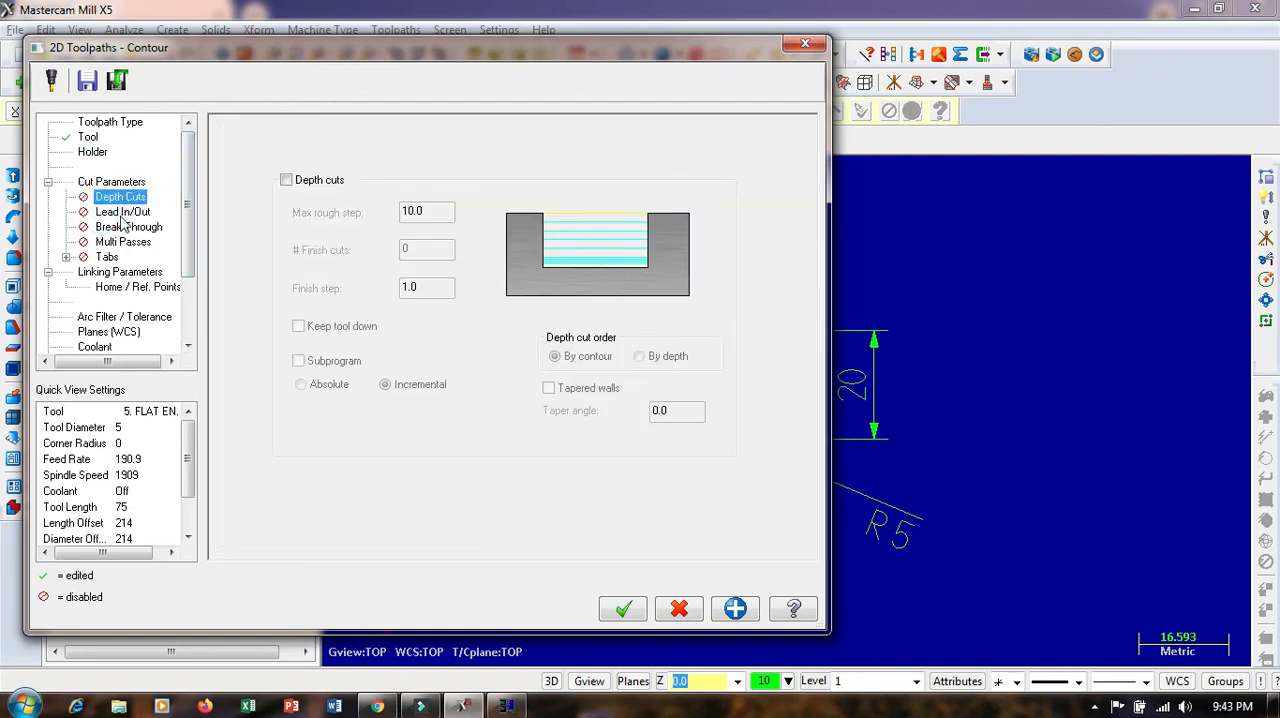
click(119, 272)
double_click(530, 497)
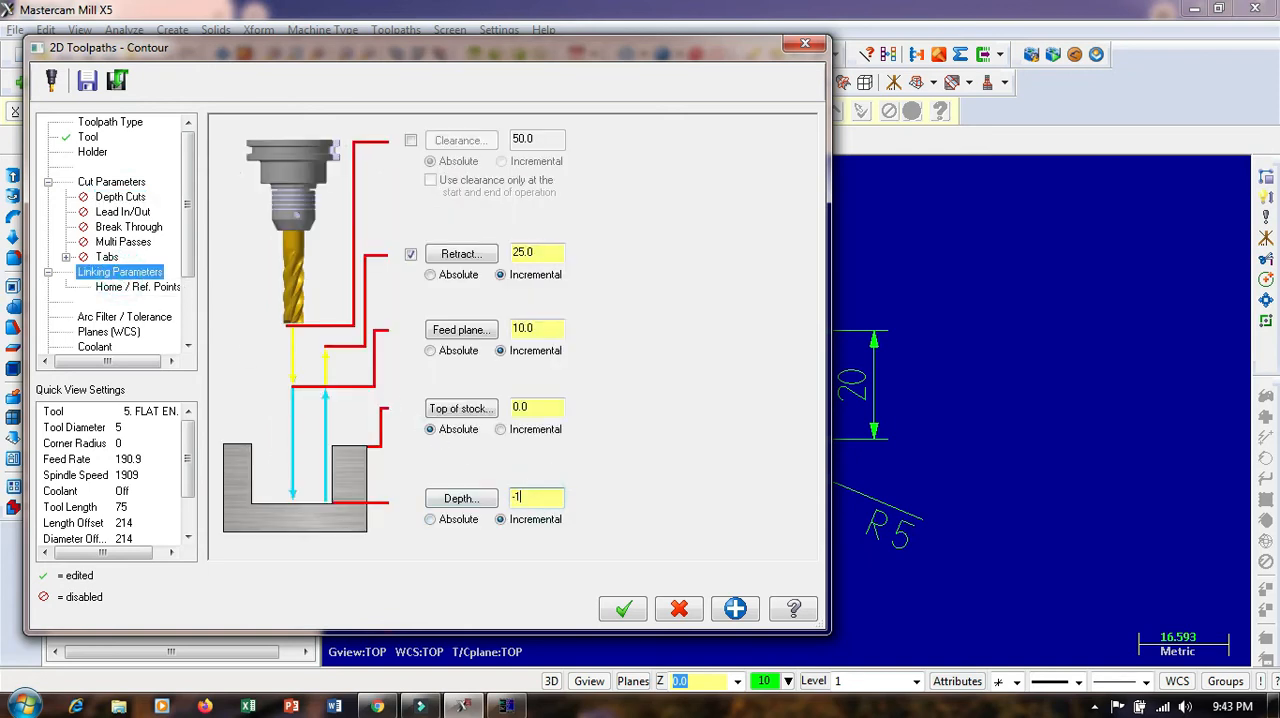
click(622, 609)
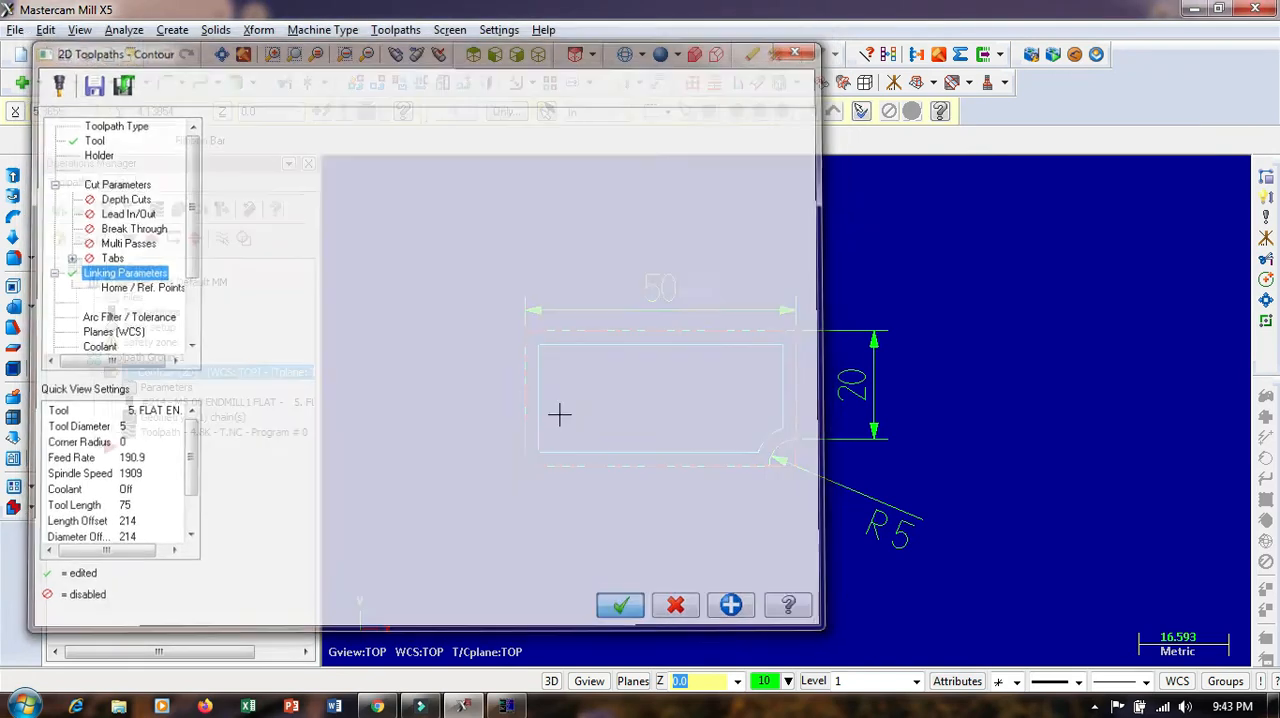
Backplot the contour toolpath and check which side of the plate outline the cutter follows along the bottom edge and R5 corner
scroll(725, 455, up, 3)
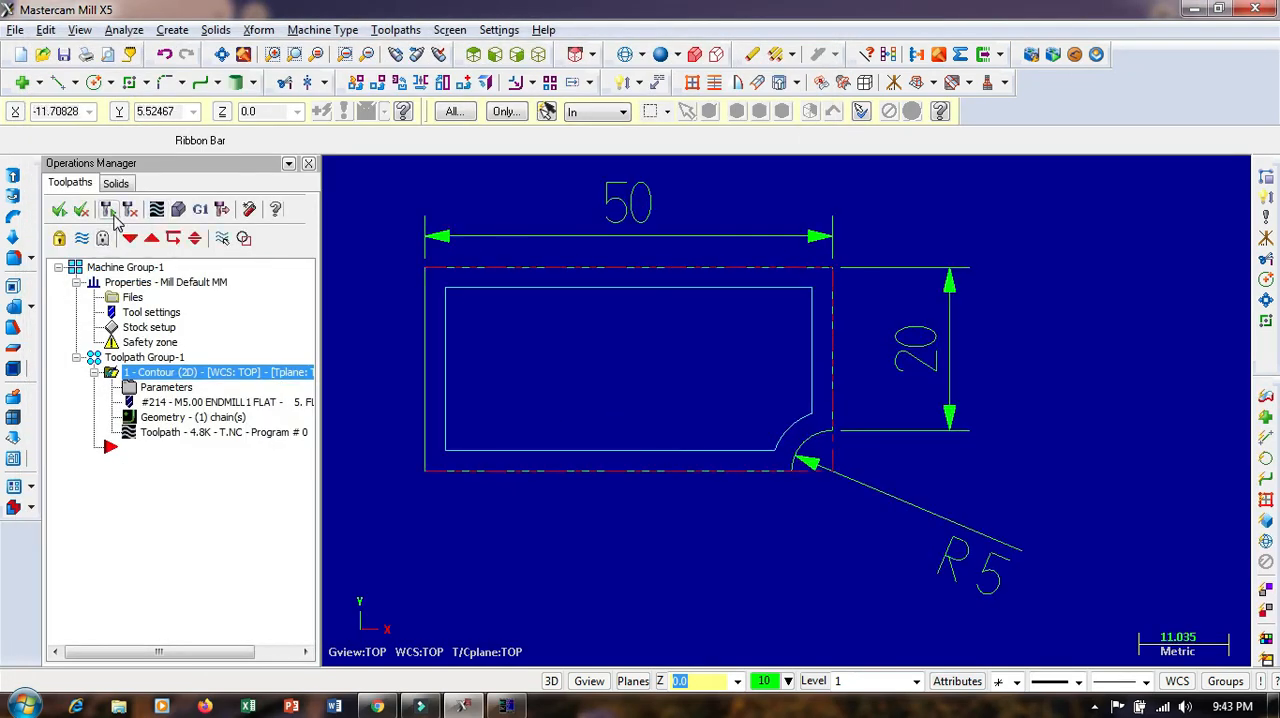
click(156, 209)
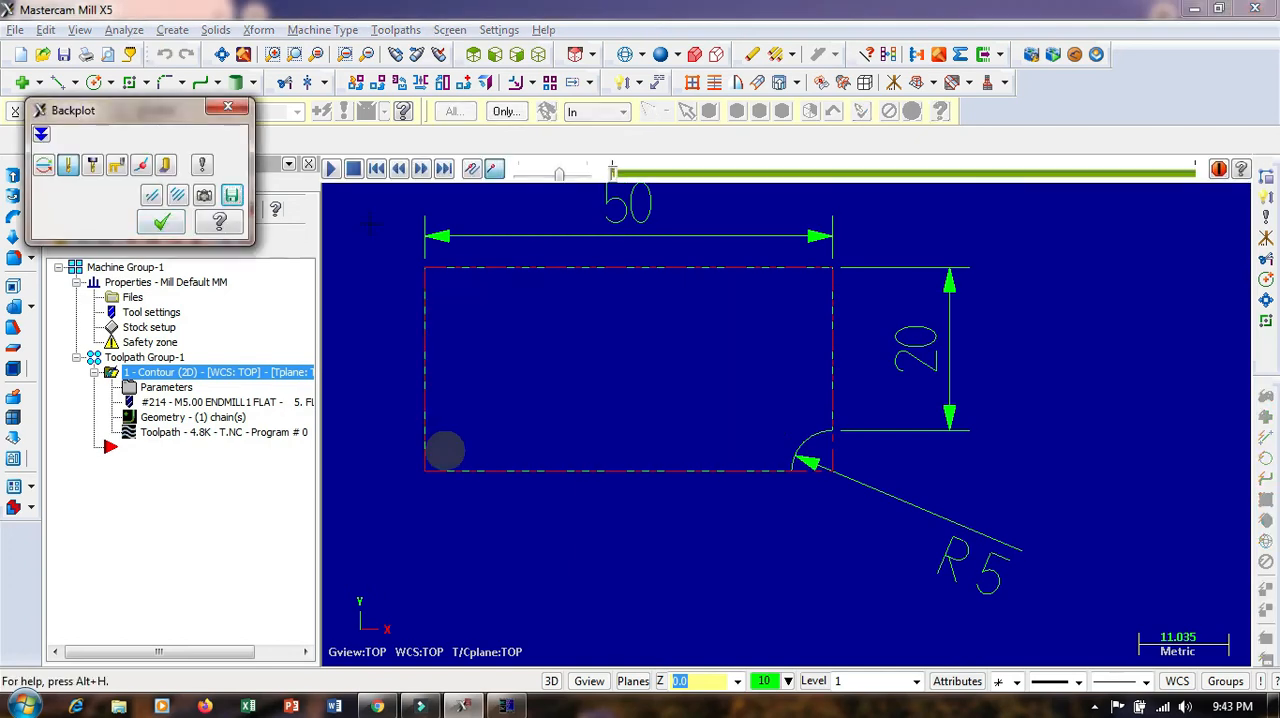
click(331, 169)
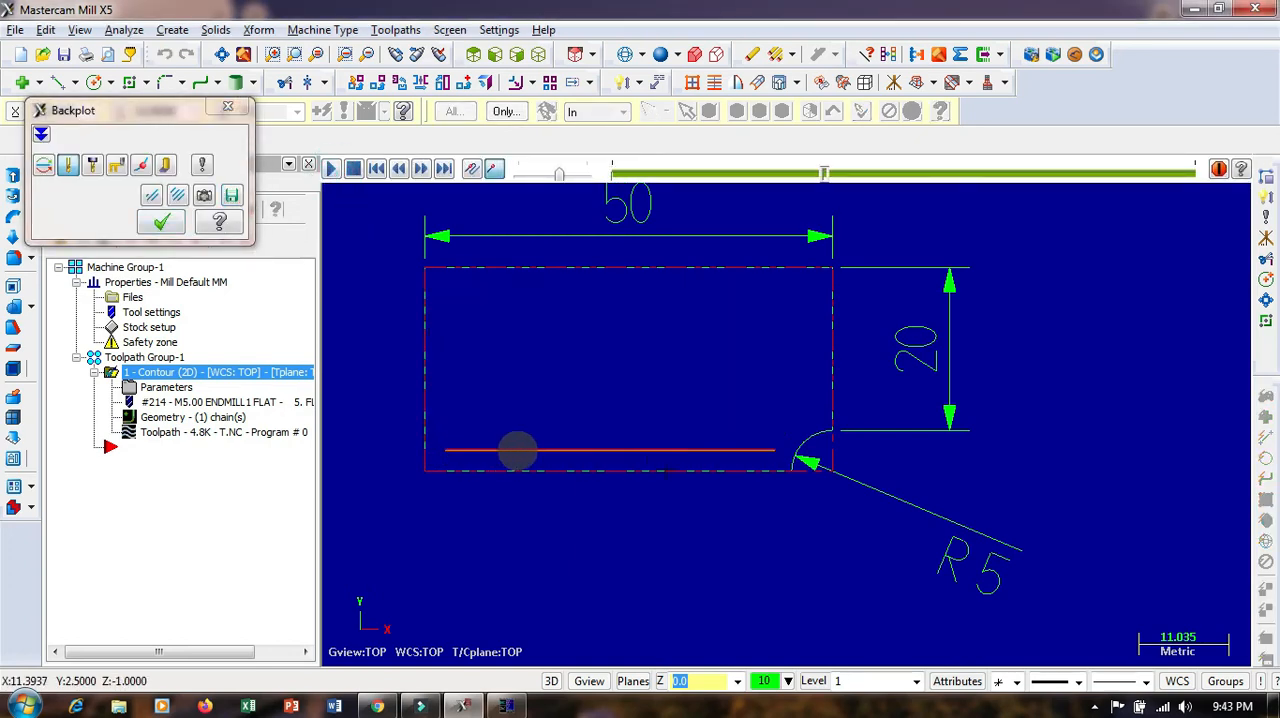
scroll(610, 459, up, 3)
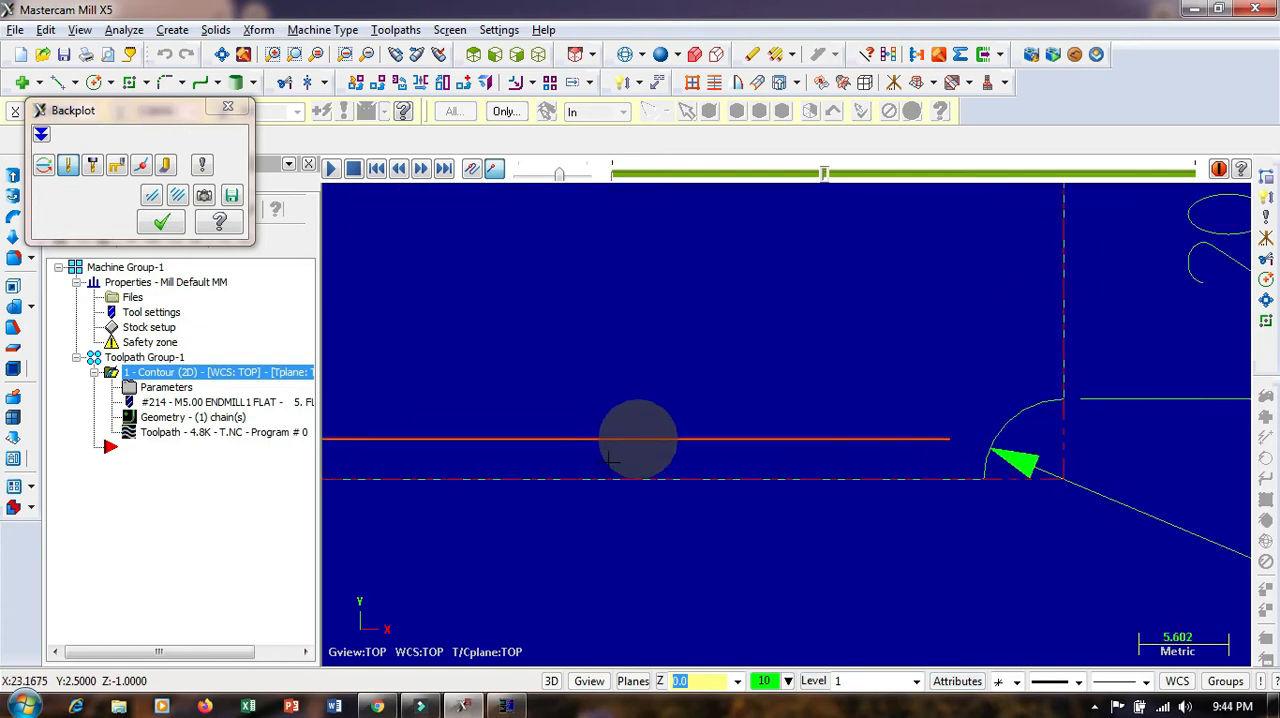
scroll(610, 459, up, 2)
scroll(720, 453, down, 4)
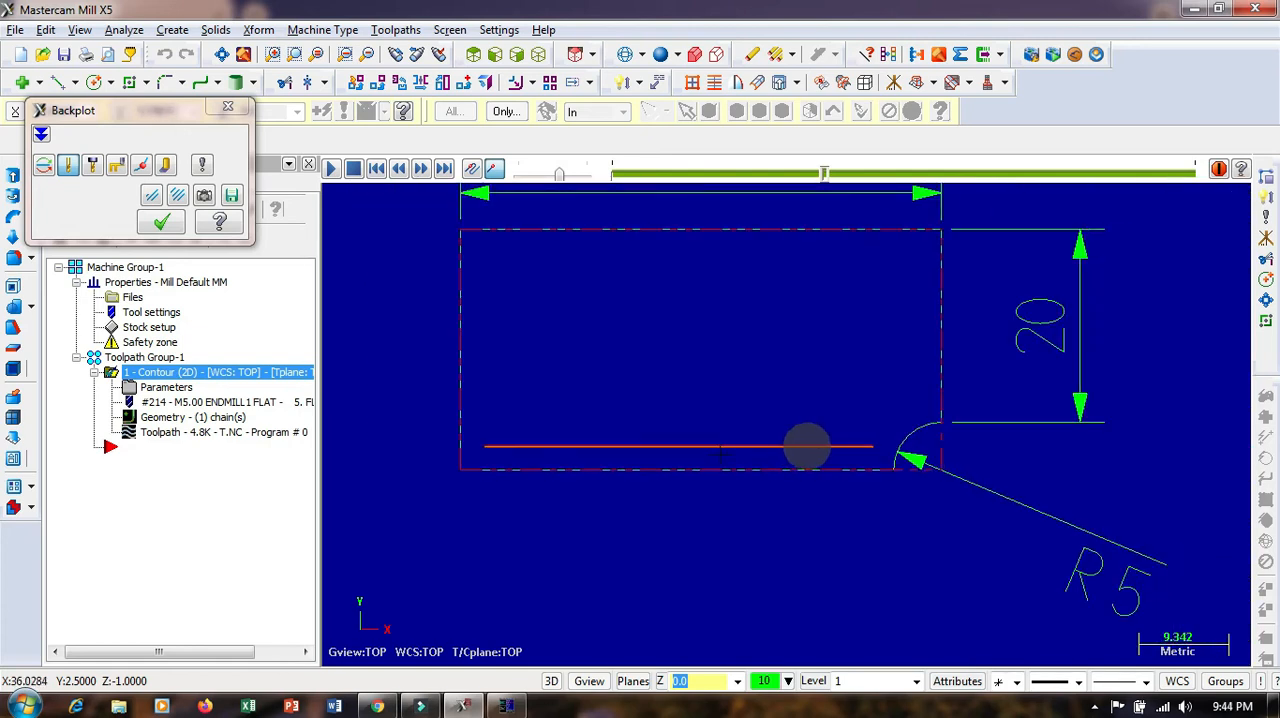
scroll(720, 453, down, 3)
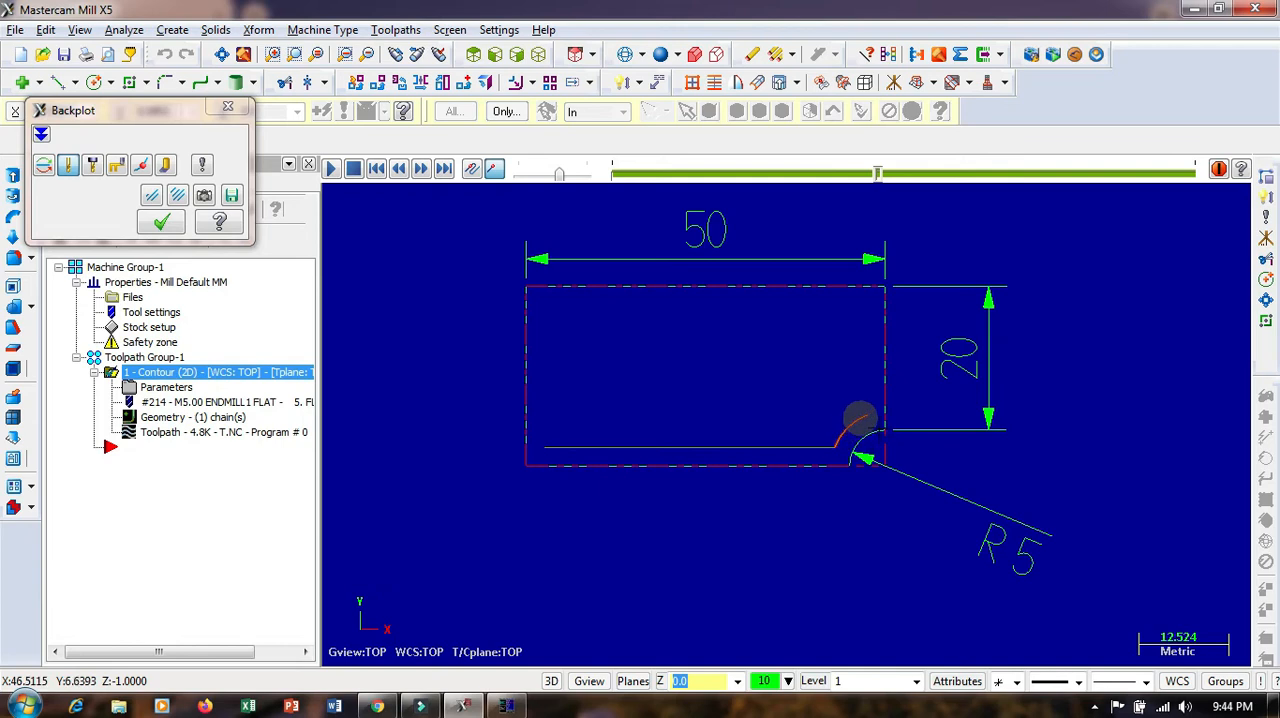
click(227, 107)
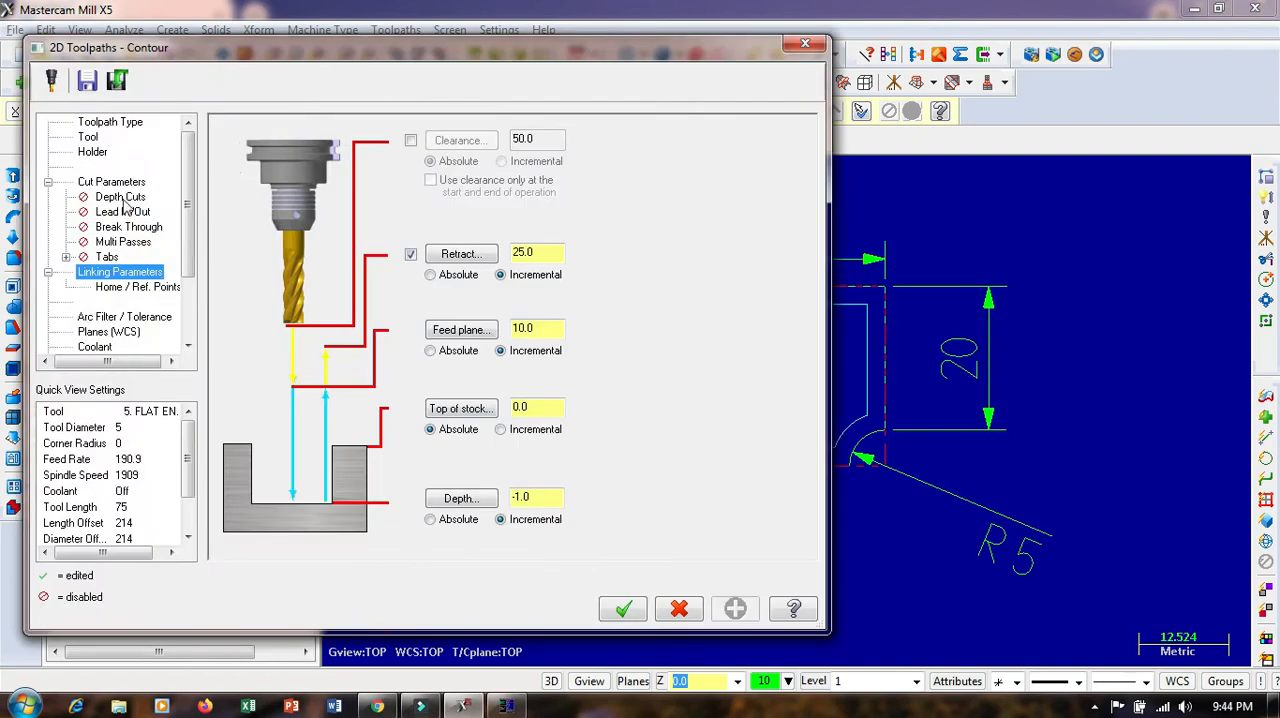
Set the contour's cutter compensation direction to Right in its cut parameters and regenerate the toolpath
click(125, 184)
click(424, 192)
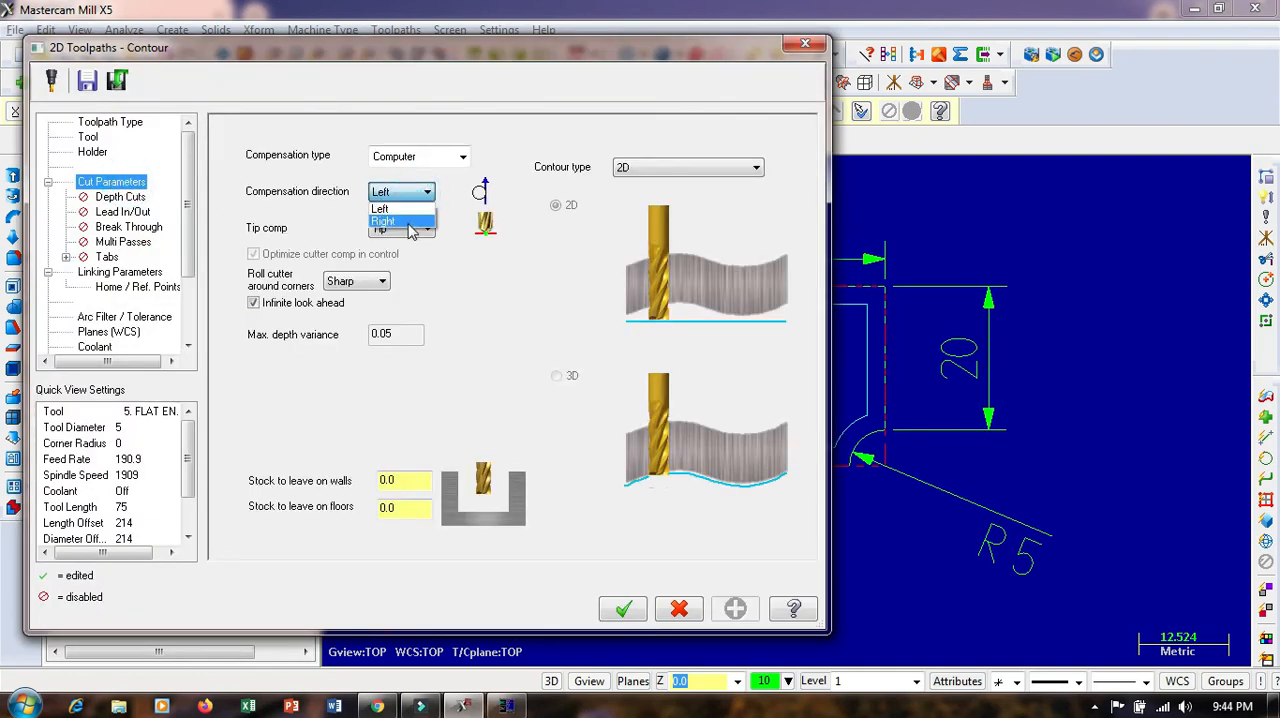
click(400, 220)
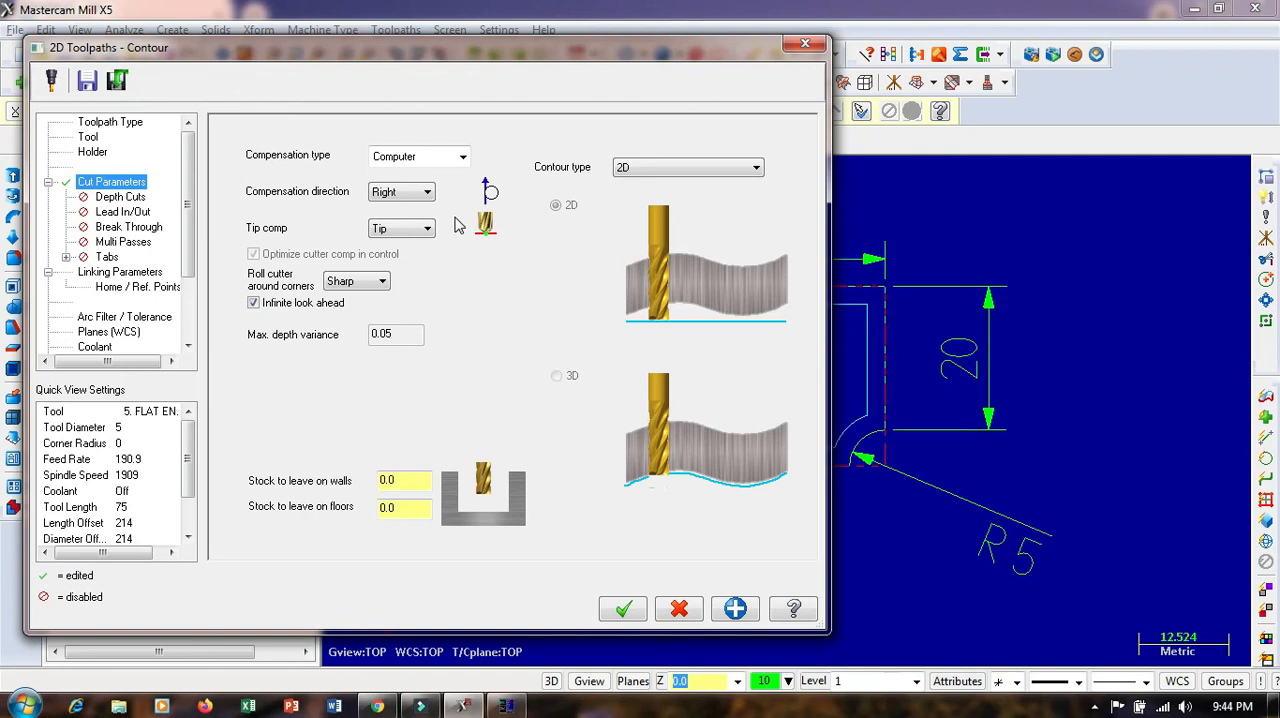
click(622, 610)
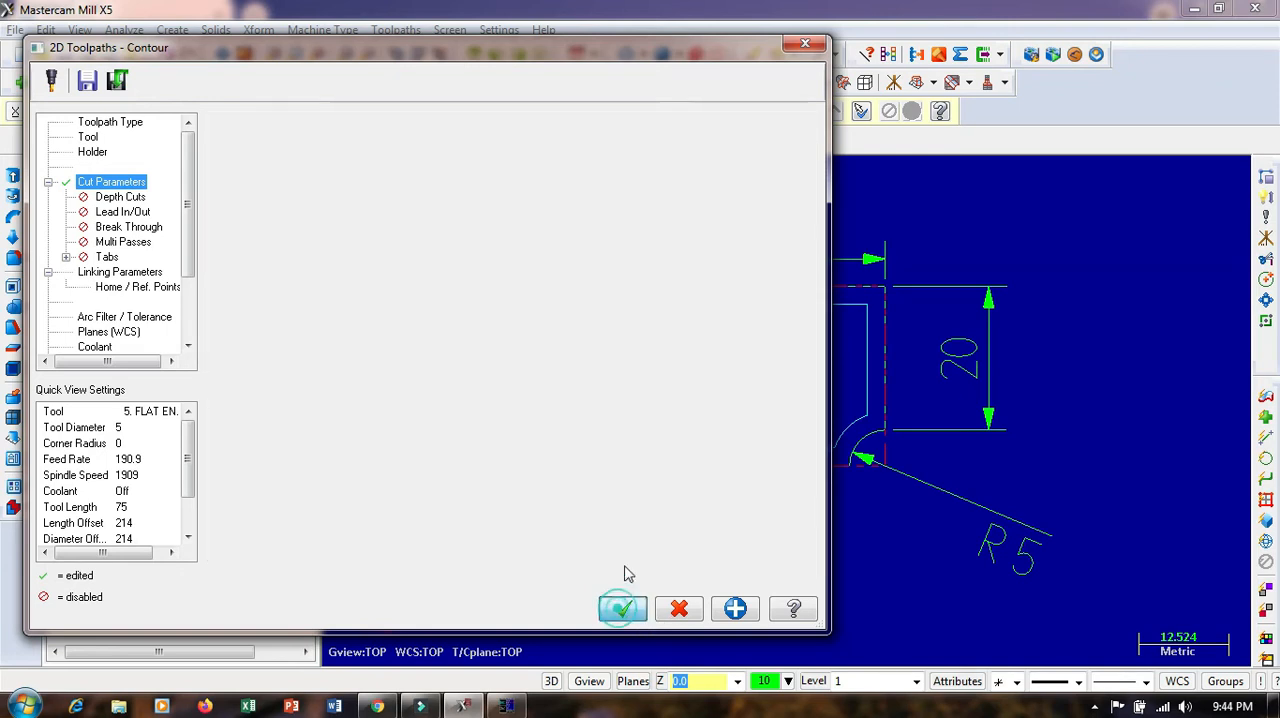
click(109, 214)
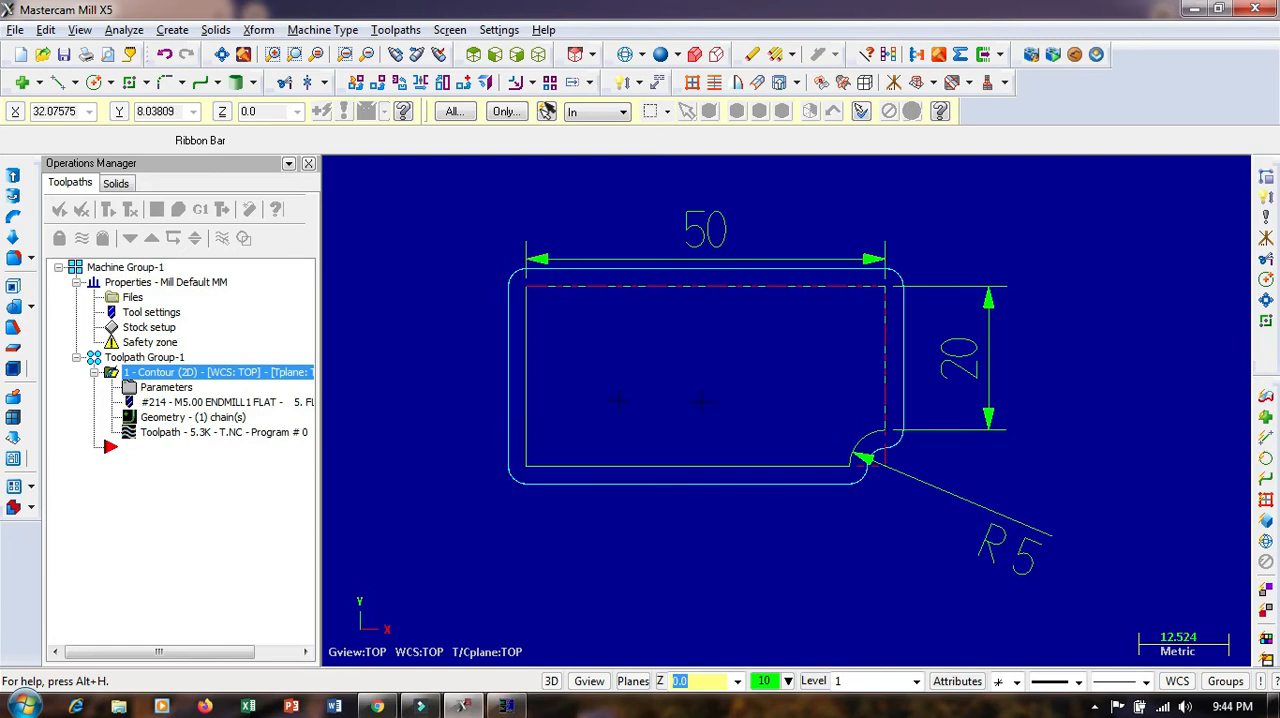
Backplot the regenerated contour at a reduced playback speed with the expanded move details displayed
click(157, 209)
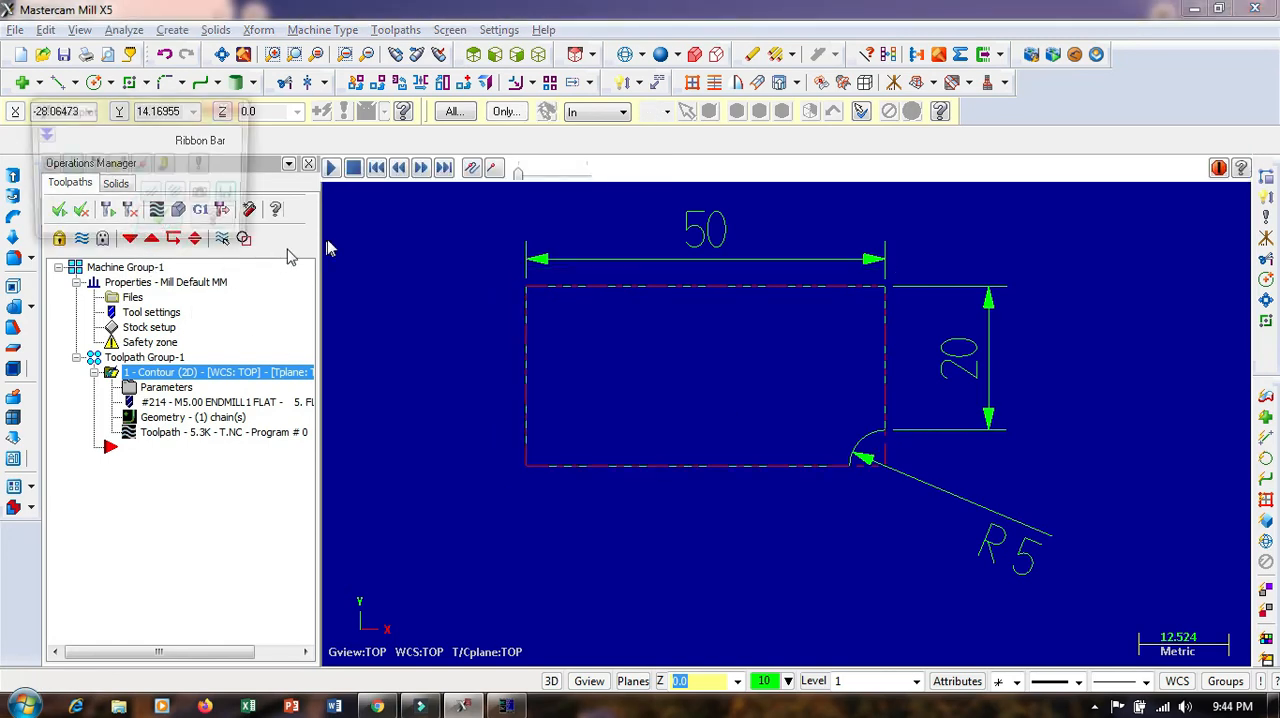
click(333, 169)
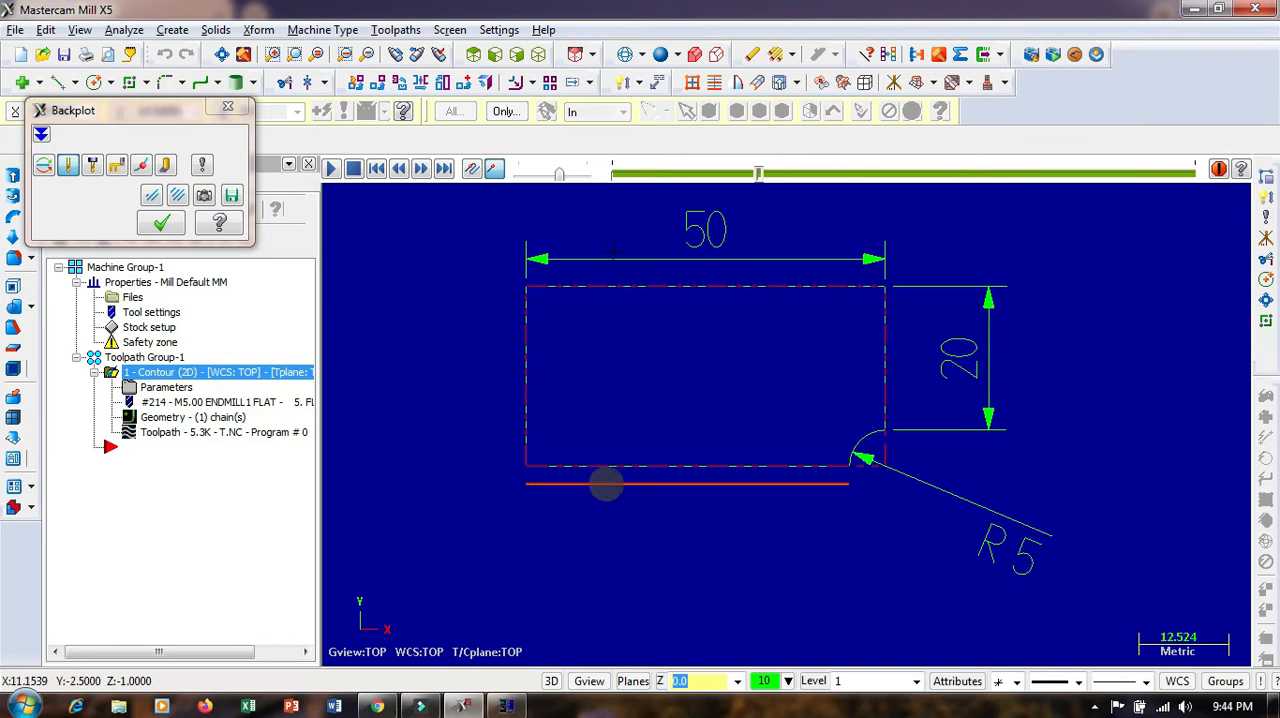
drag(558, 176, 547, 173)
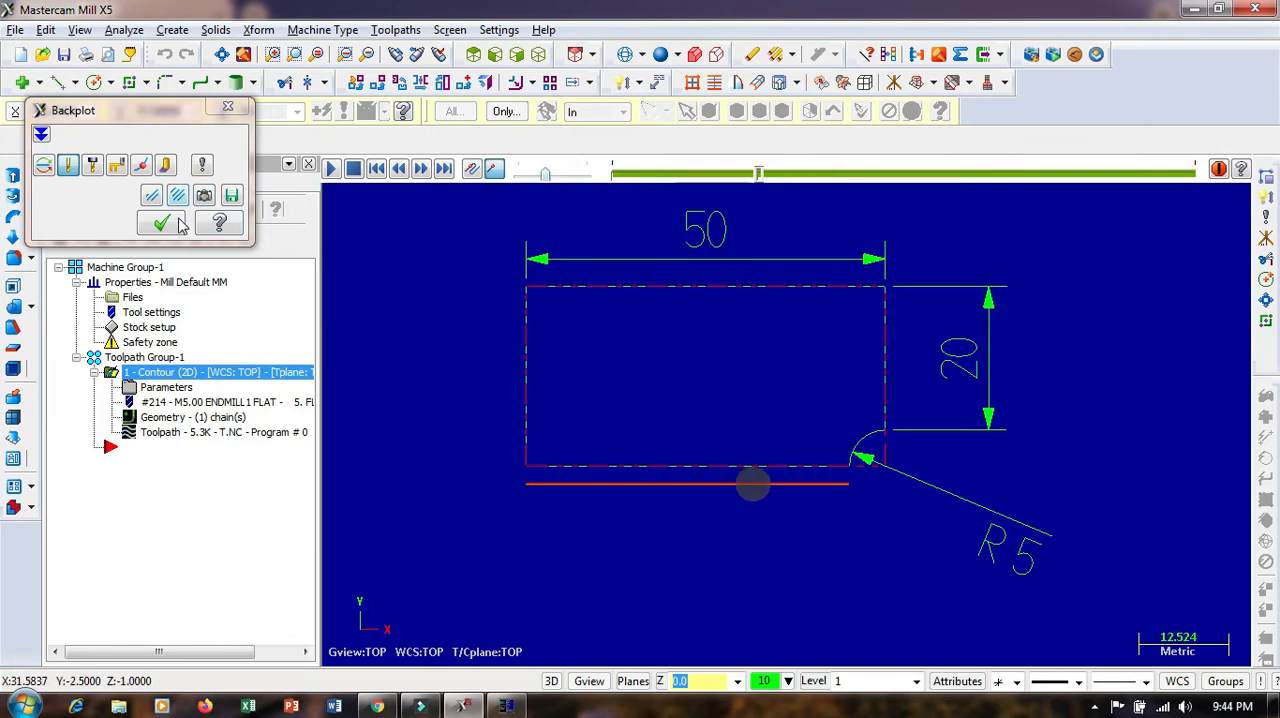
click(41, 134)
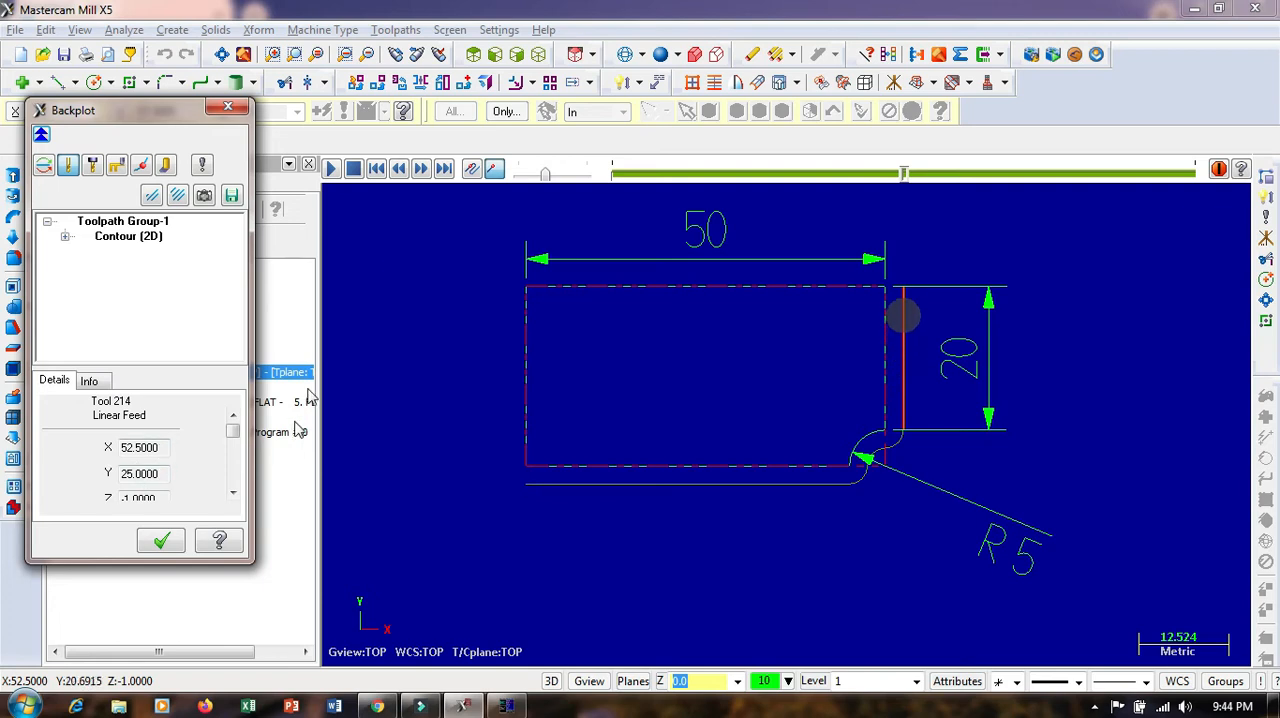
click(547, 175)
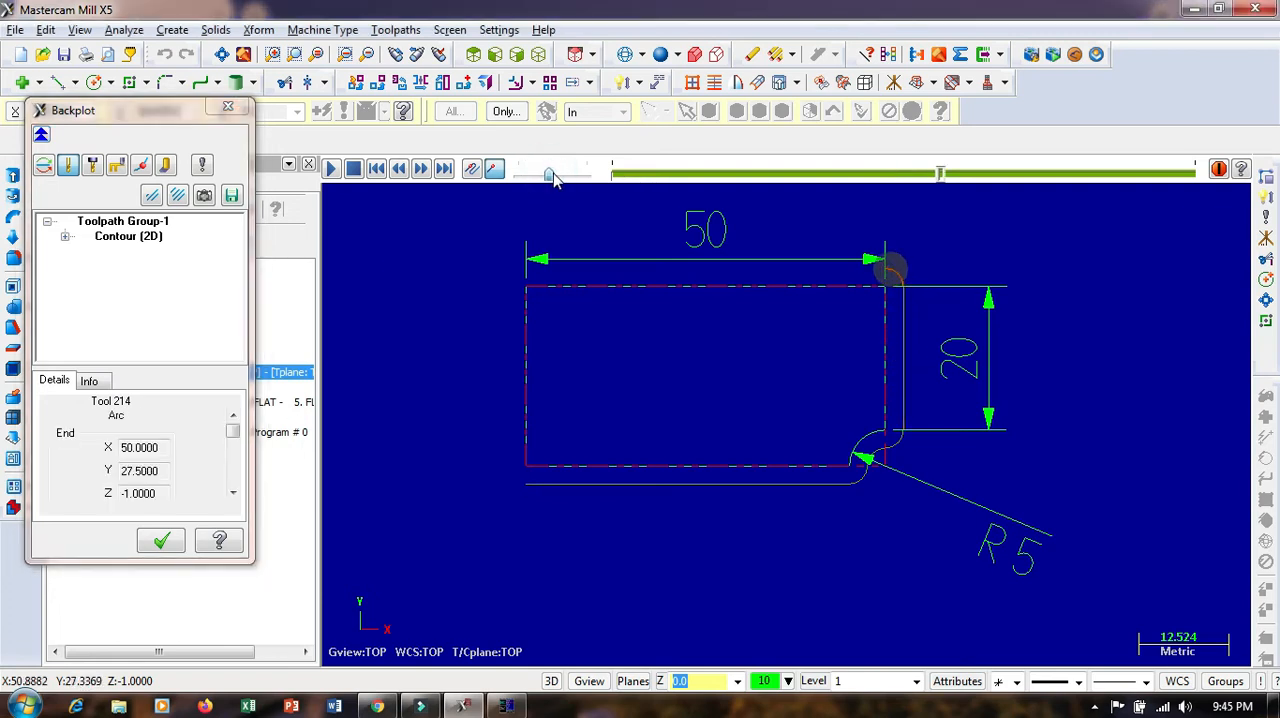
drag(553, 176, 547, 176)
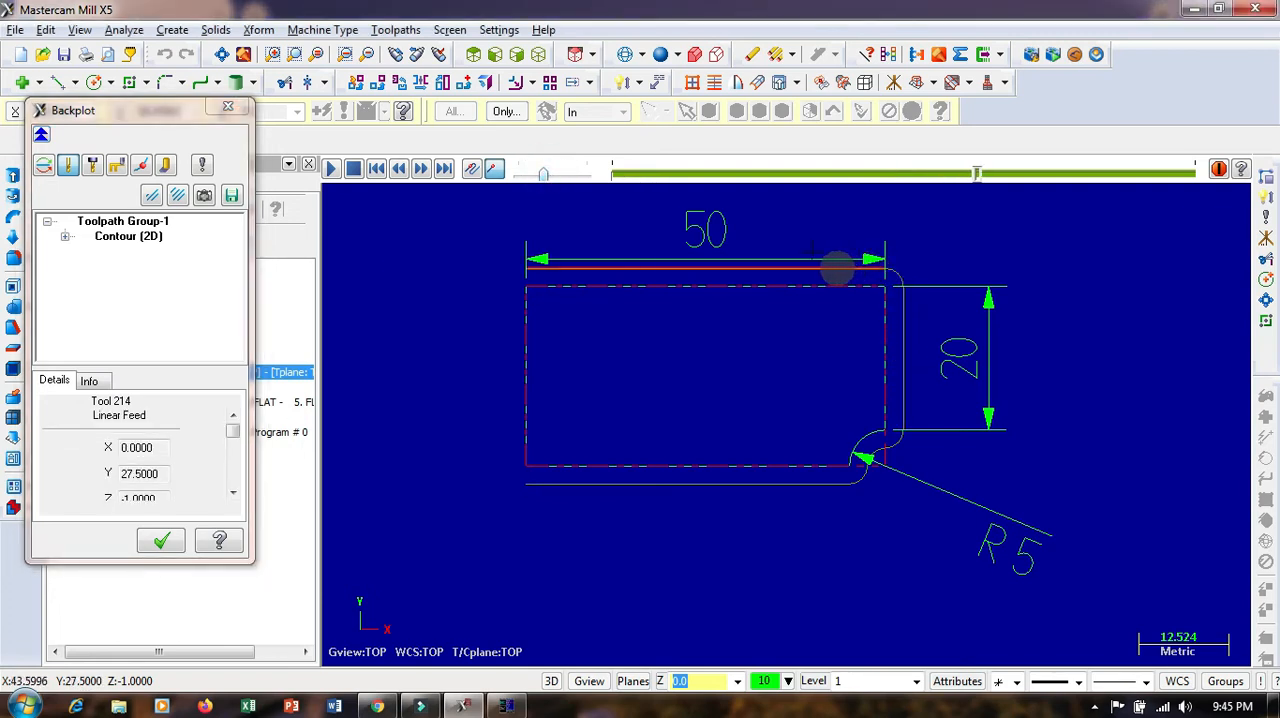
Stop the backplot along the plate's top edge, examine the cutter's contact with the outline up close, and close the backplot
click(356, 166)
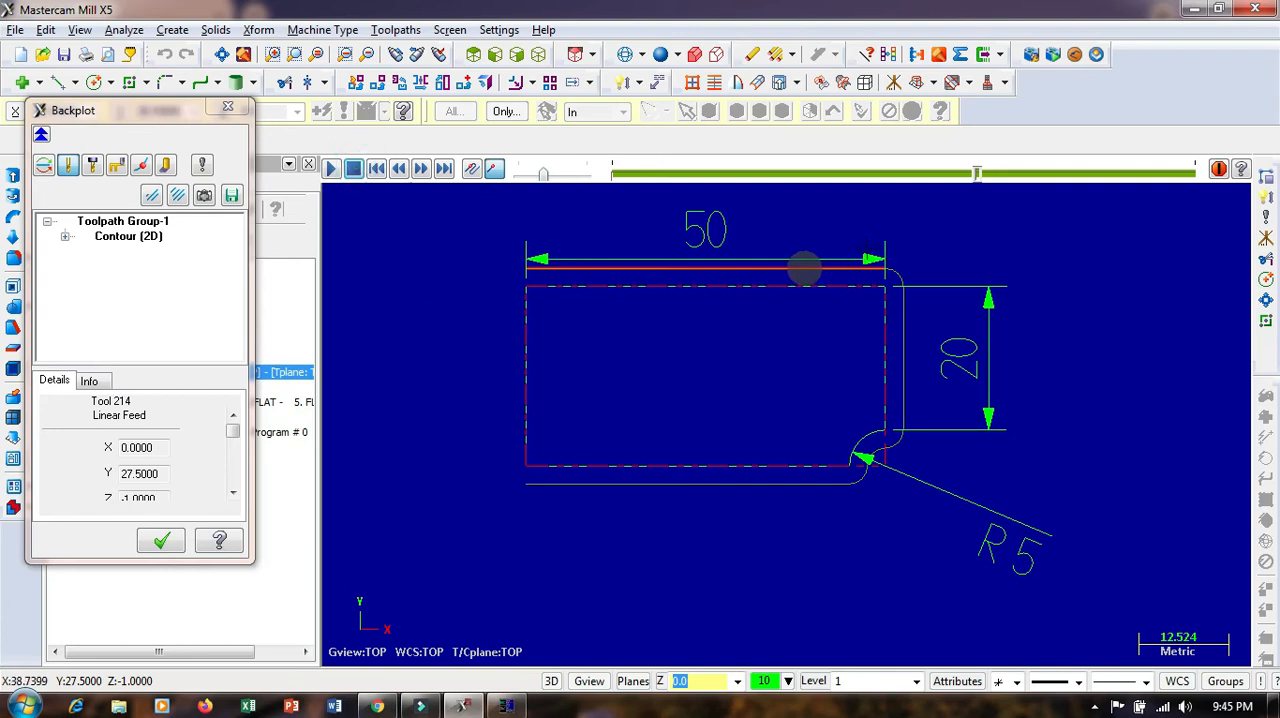
scroll(868, 250, up, 5)
scroll(838, 340, down, 3)
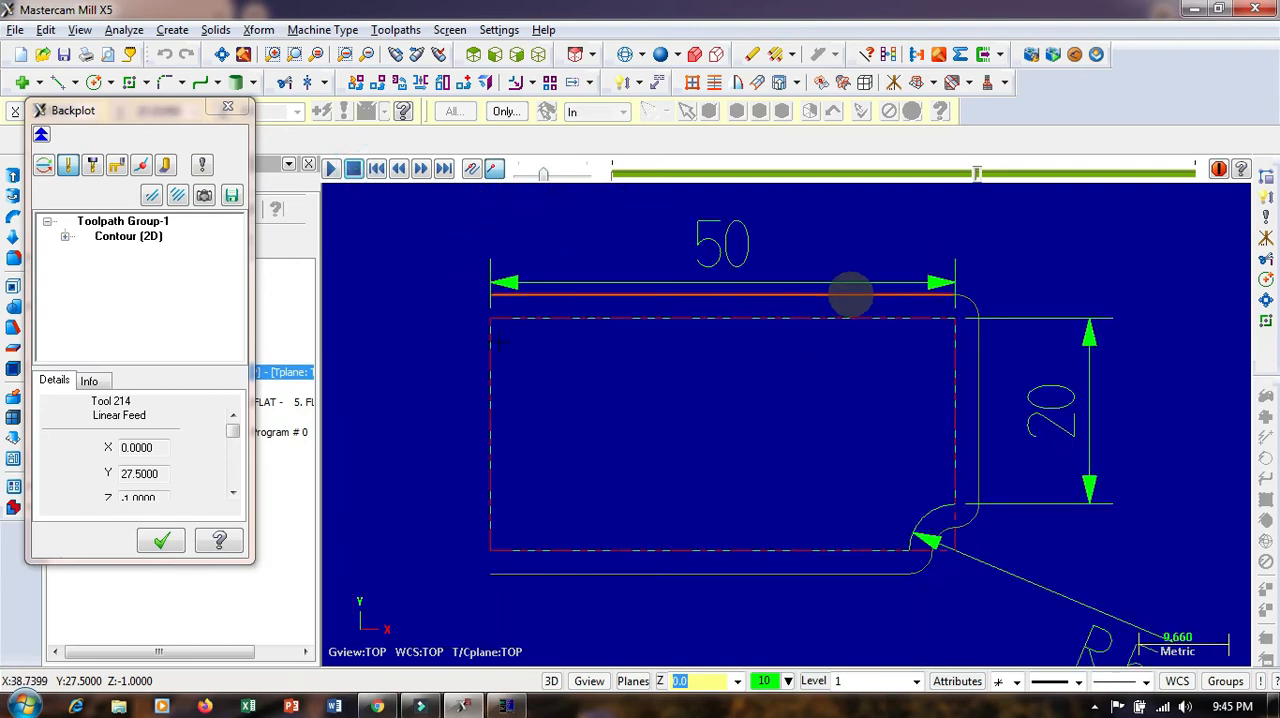
scroll(880, 335, up, 4)
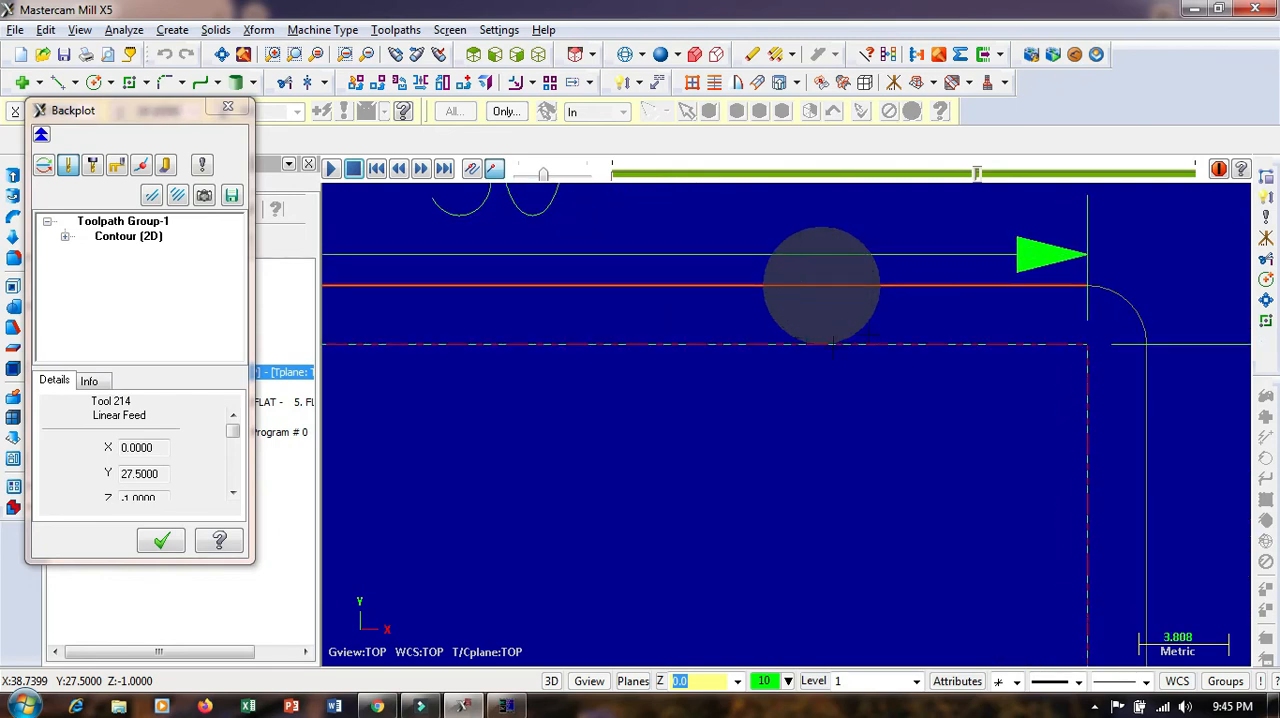
click(228, 106)
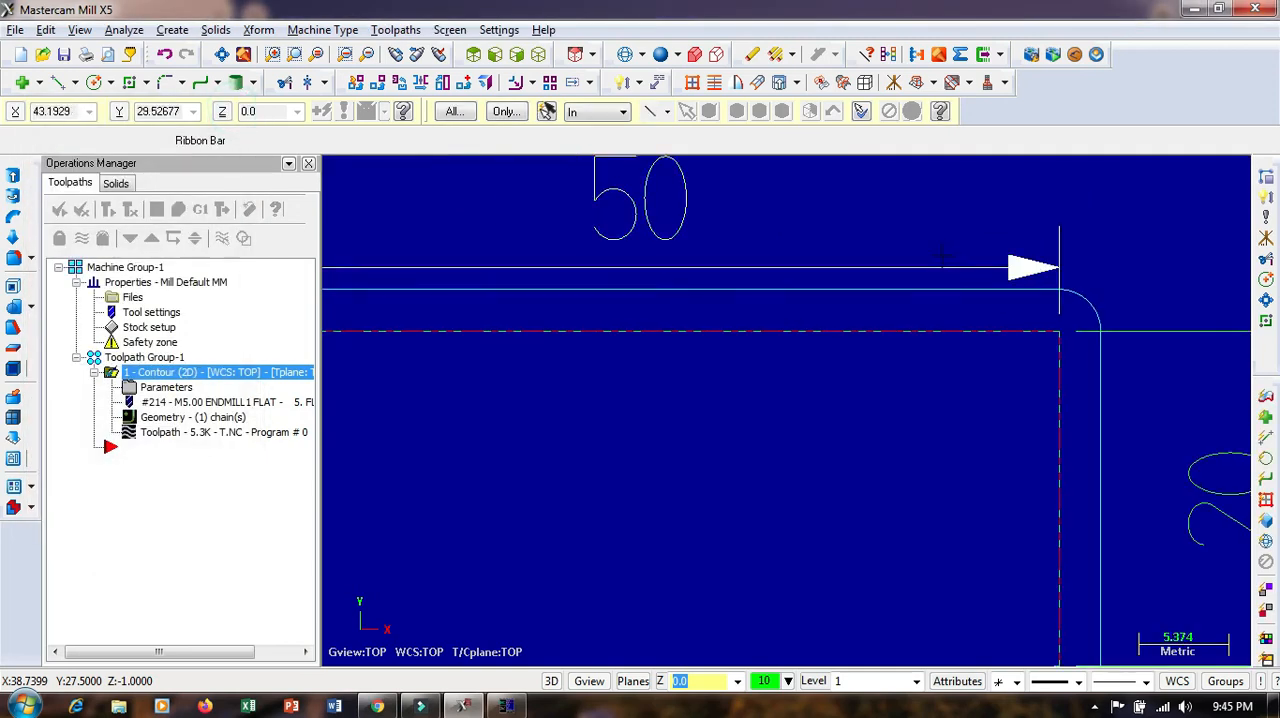
Draw a 5 mm diameter circle centred on the plate's lower-left corner to represent the cutter
scroll(960, 240, down, 4)
scroll(960, 240, down, 2)
scroll(698, 412, up, 4)
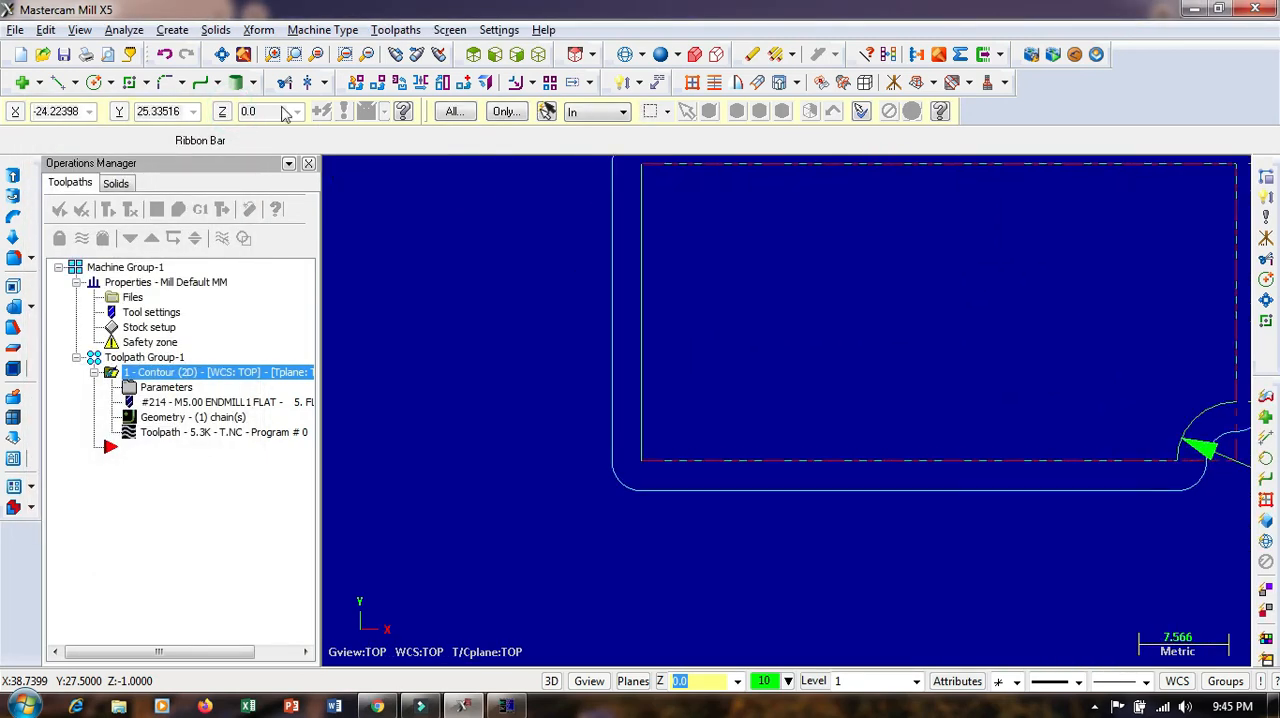
click(94, 82)
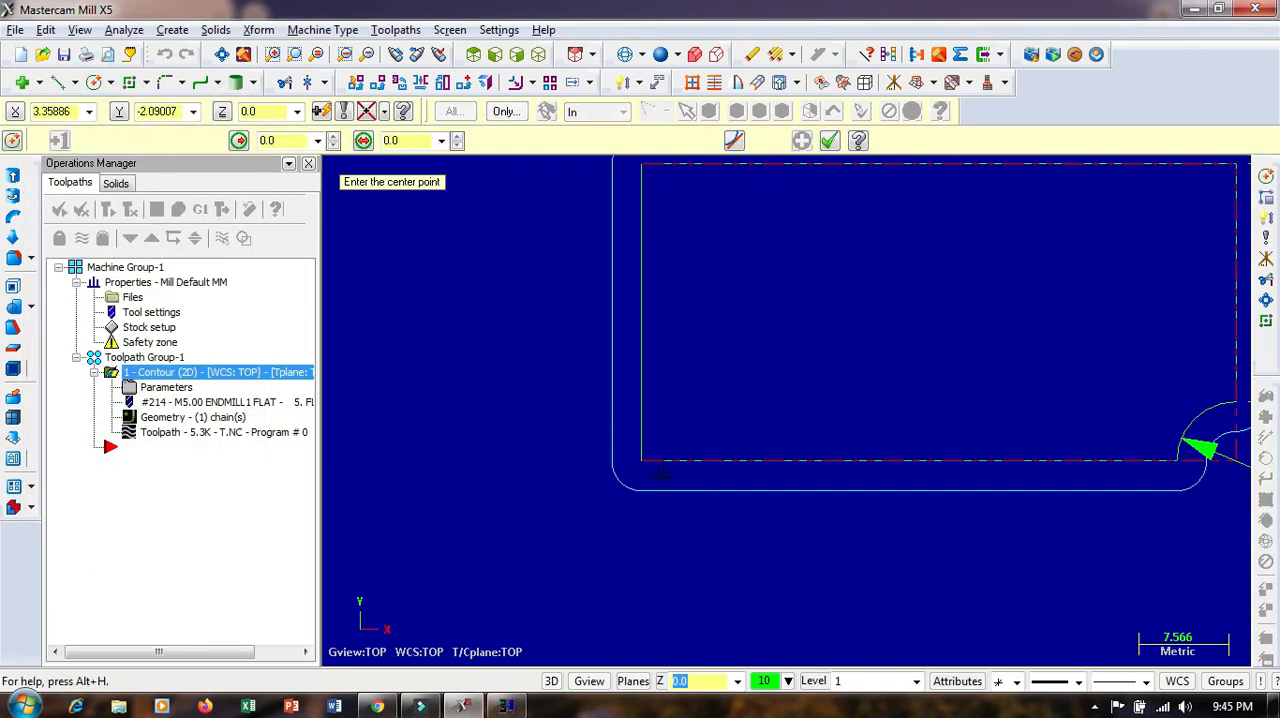
click(641, 461)
click(680, 443)
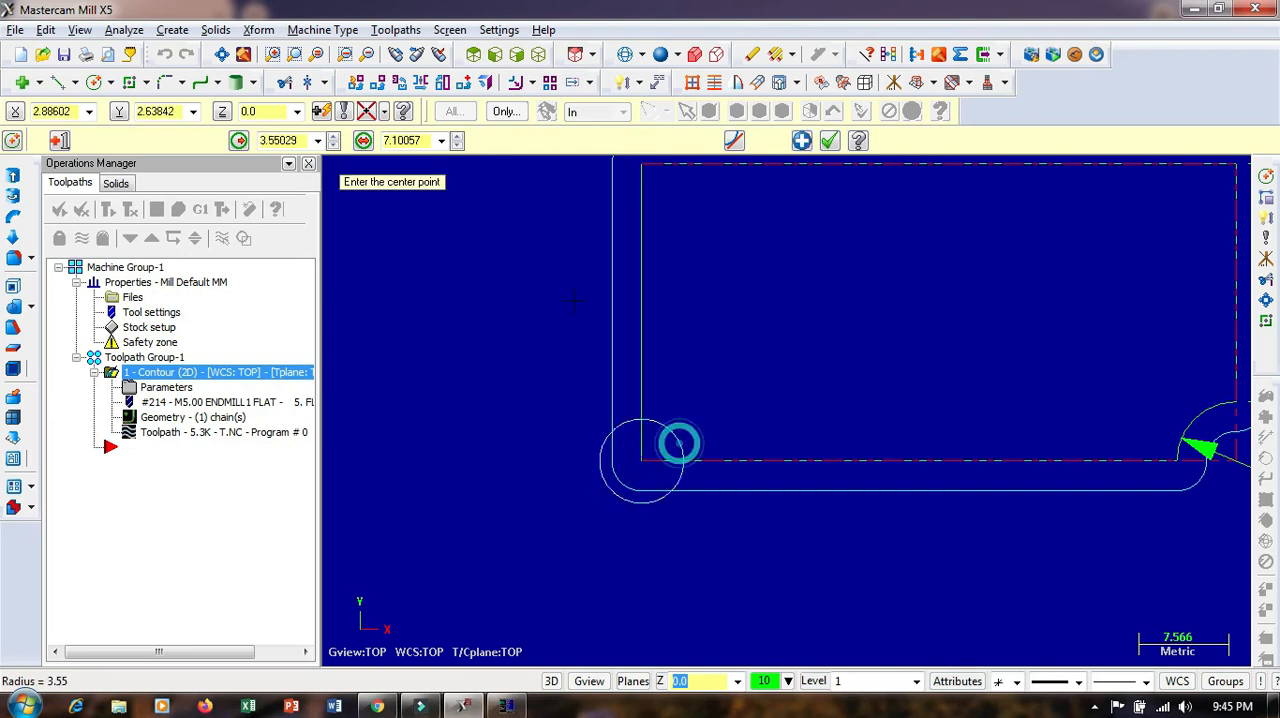
click(398, 140)
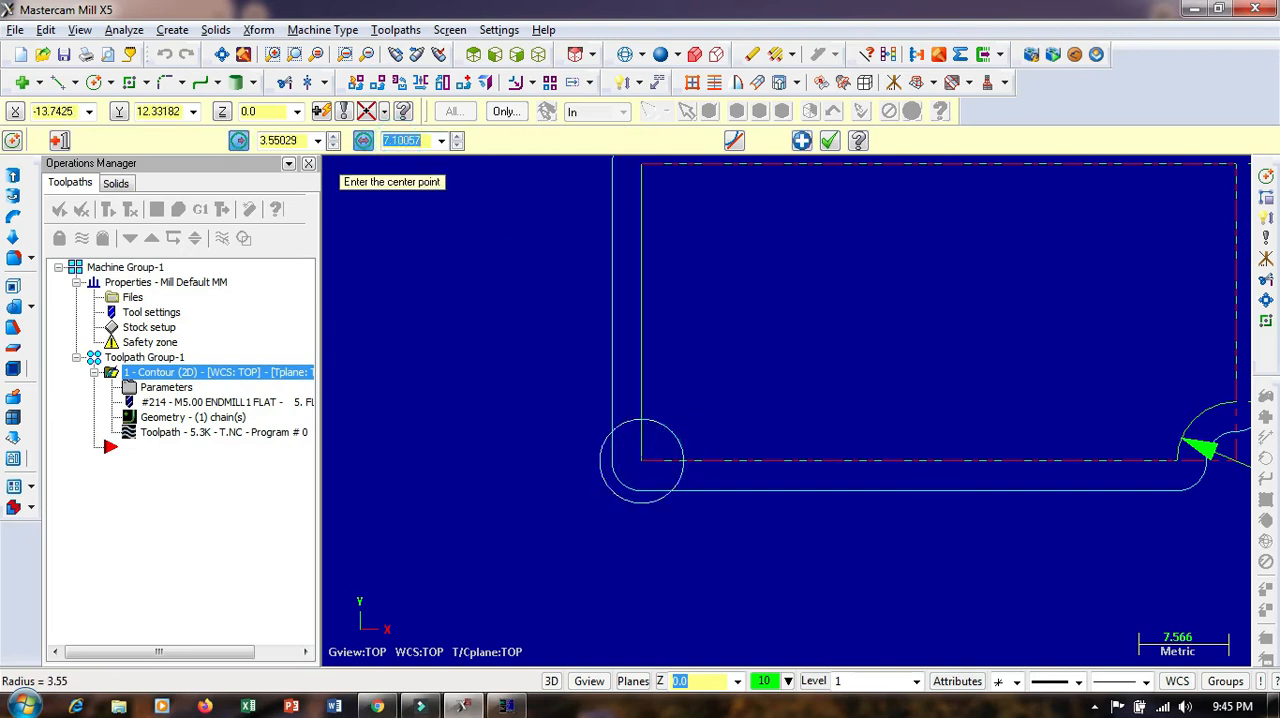
text(5)
key(Return)
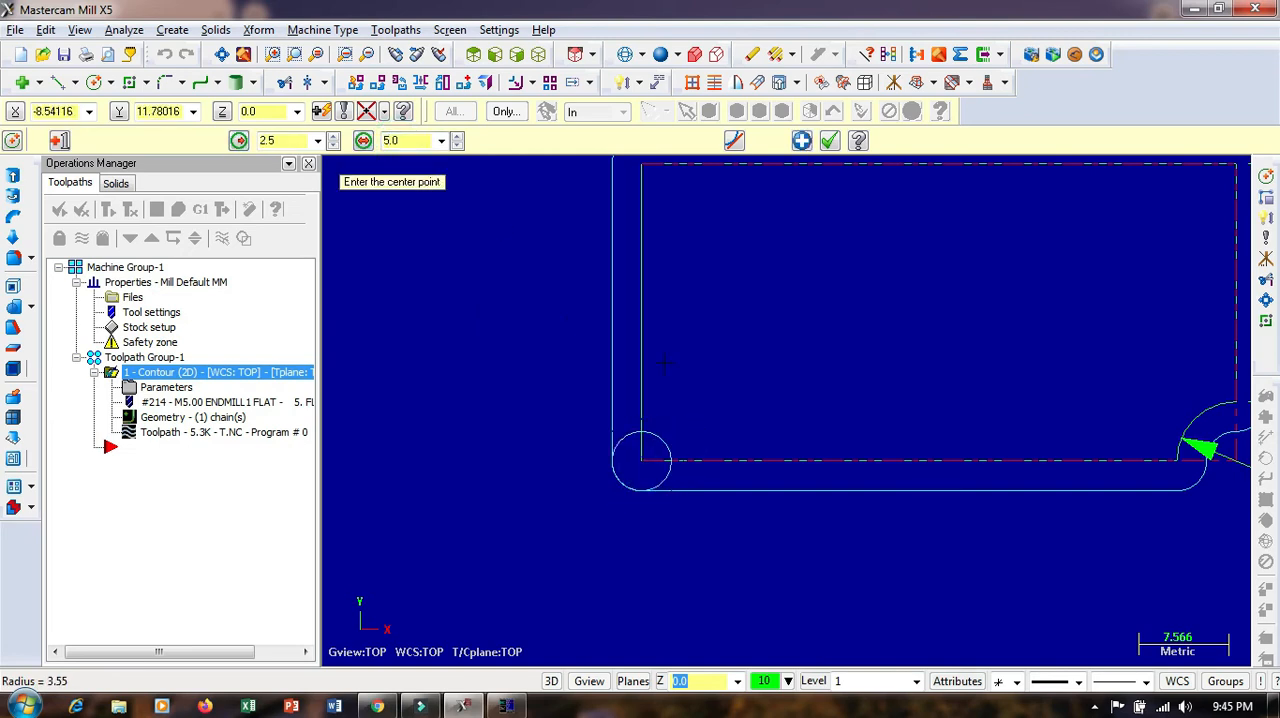
click(832, 148)
scroll(751, 366, up, 4)
scroll(514, 245, down, 2)
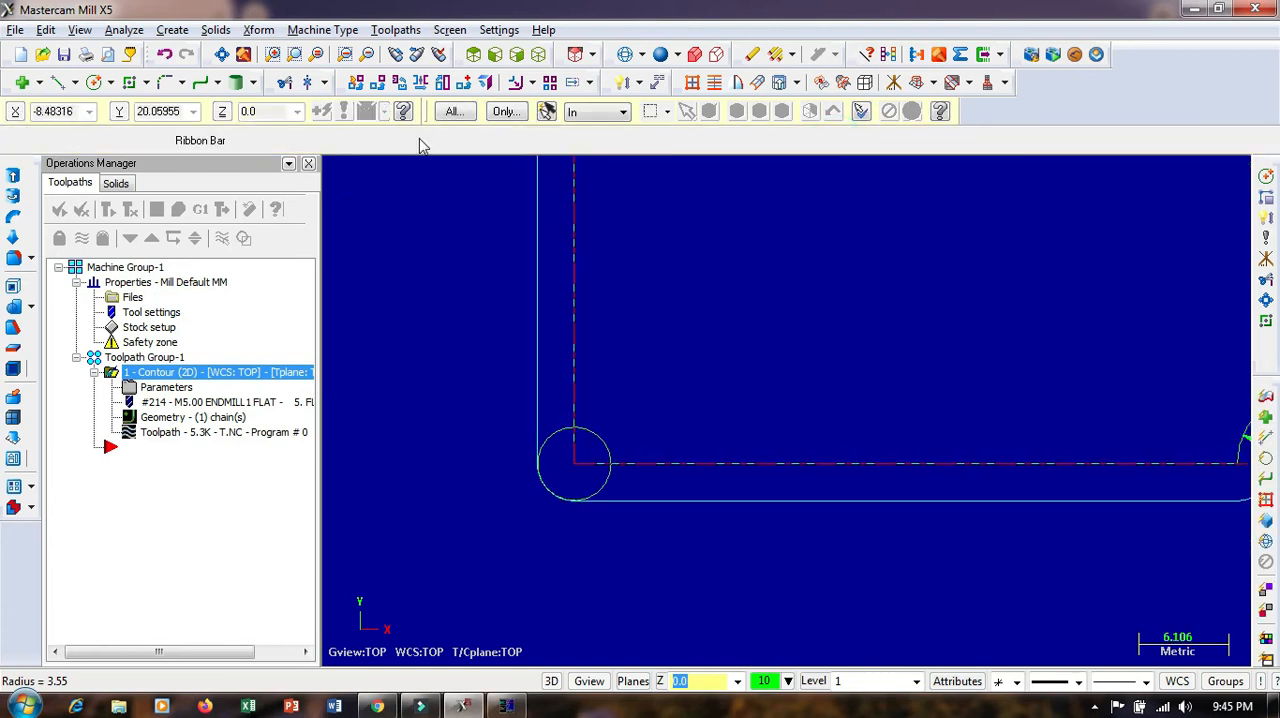
Set up a Translate of the 5 mm circle in Move mode with a Y delta of -2.5
click(396, 84)
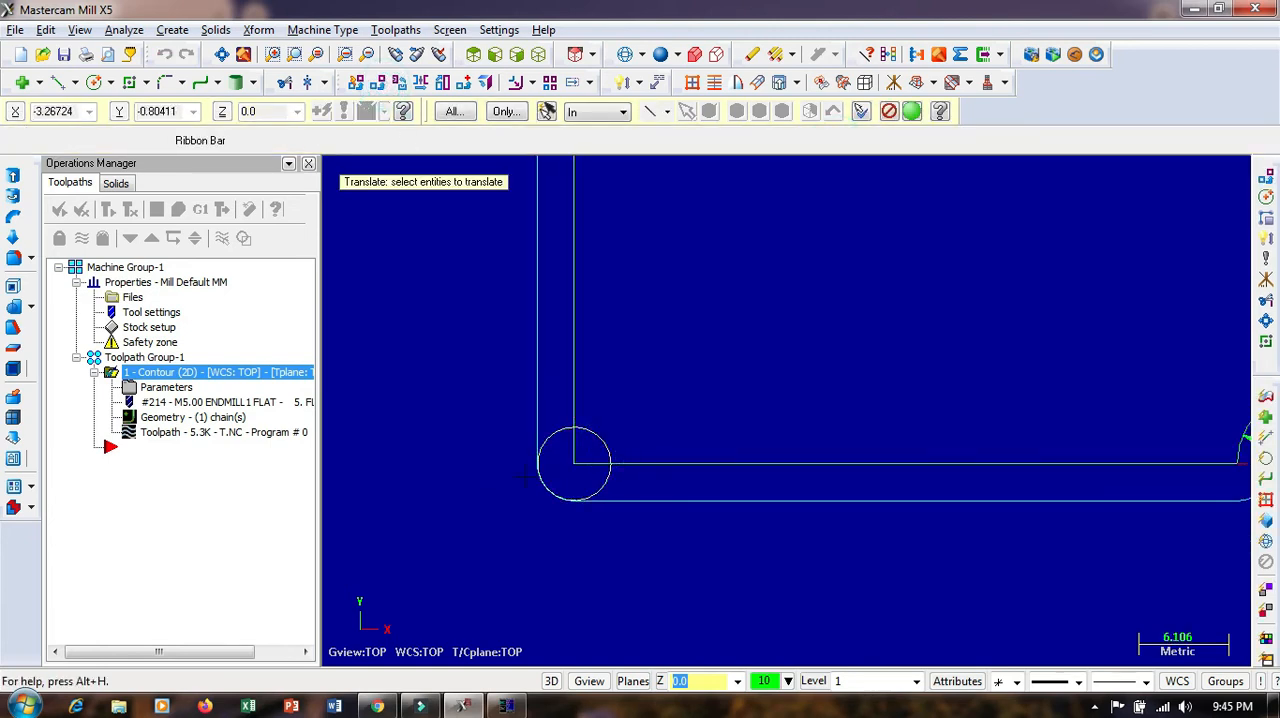
key(Return)
click(148, 335)
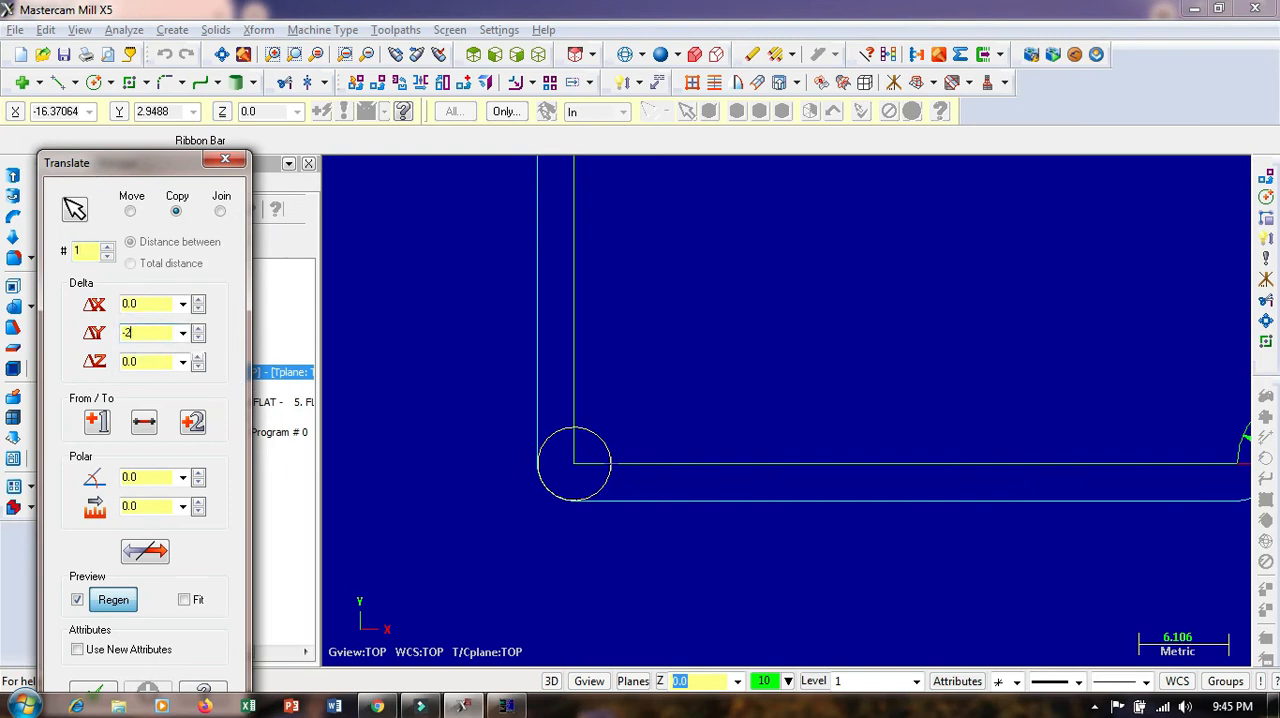
click(140, 306)
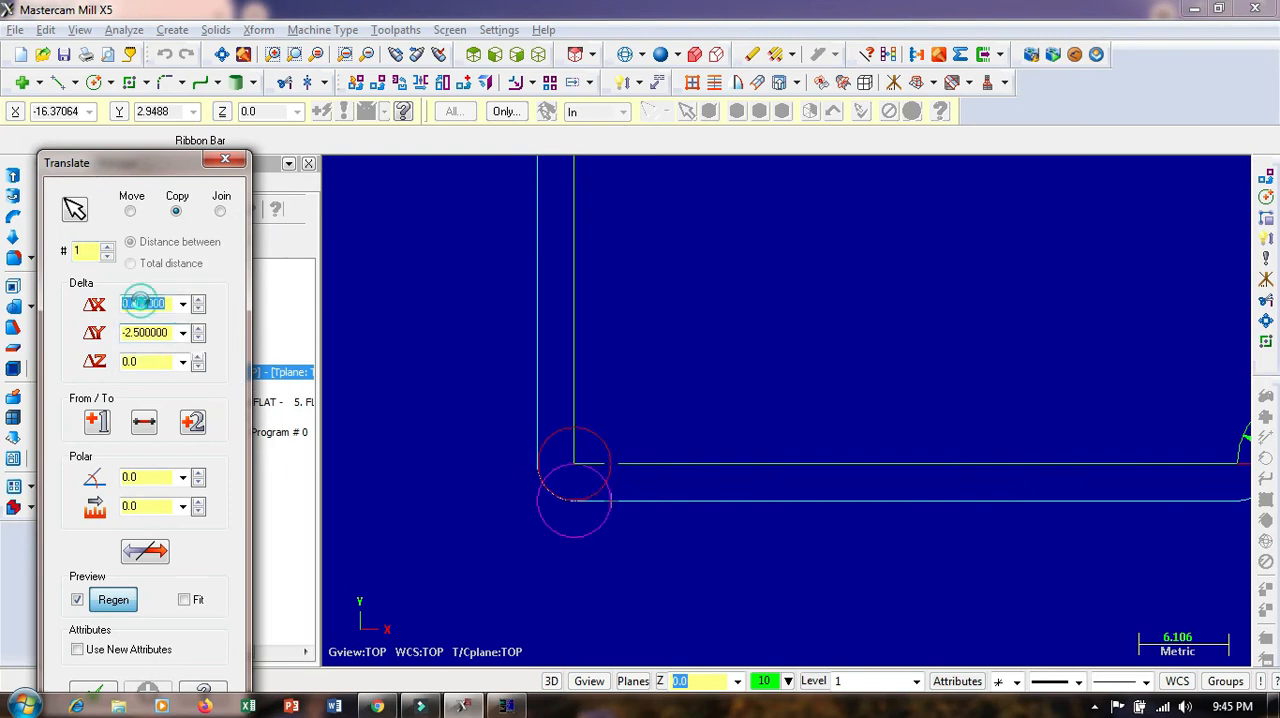
click(130, 211)
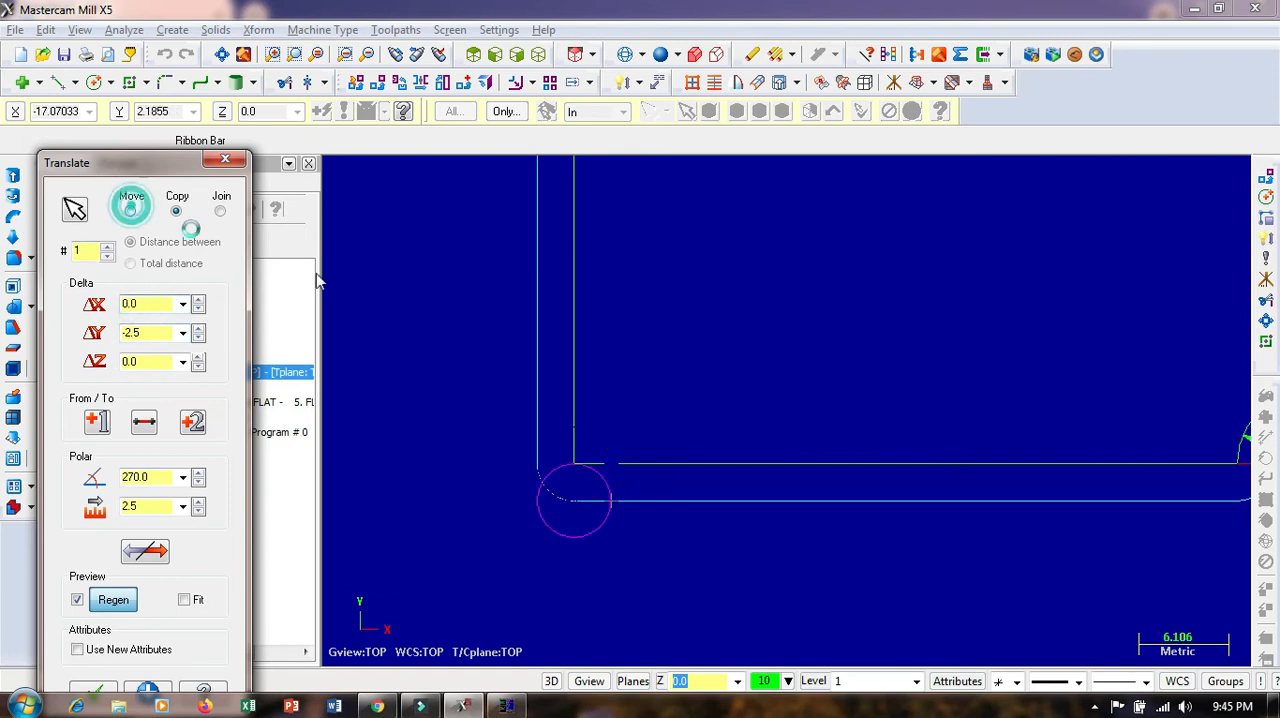
scroll(483, 458, down, 4)
scroll(538, 458, up, 2)
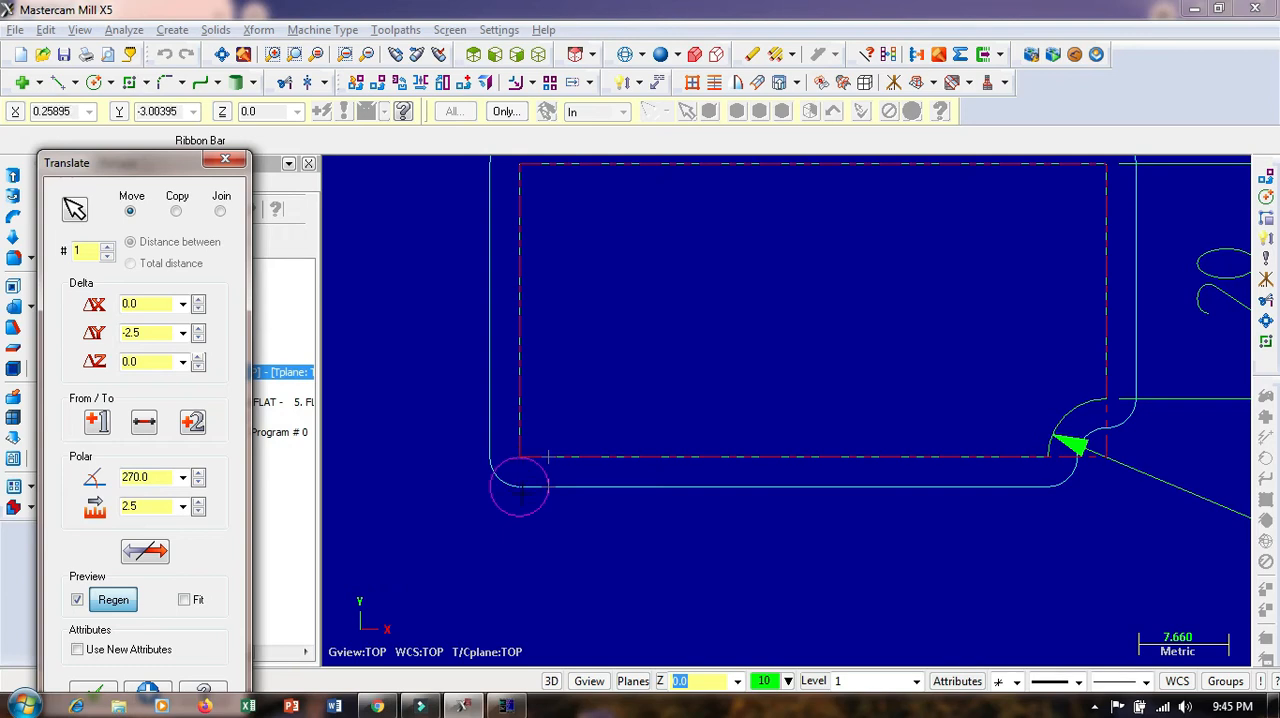
Preview translating the 5 mm circle along the plate's lower edge with X deltas from 10 up to 48, and cancel the Translate
click(163, 303)
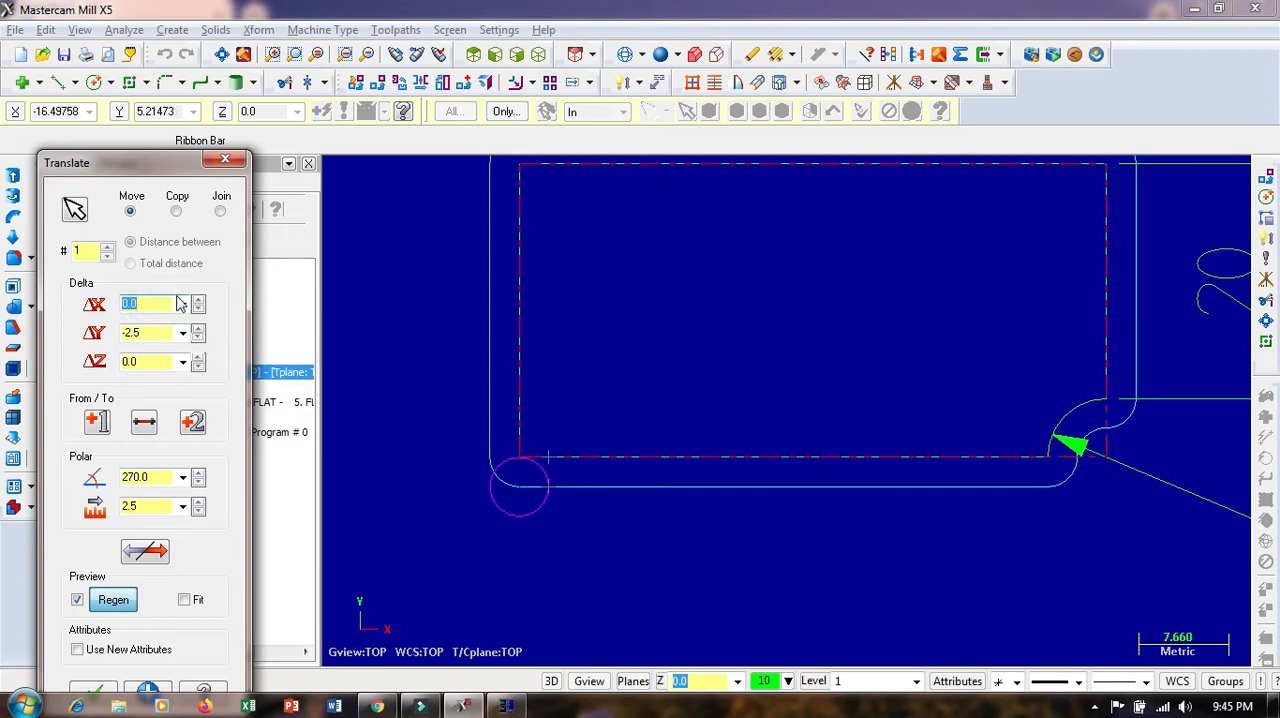
text(10)
key(Return)
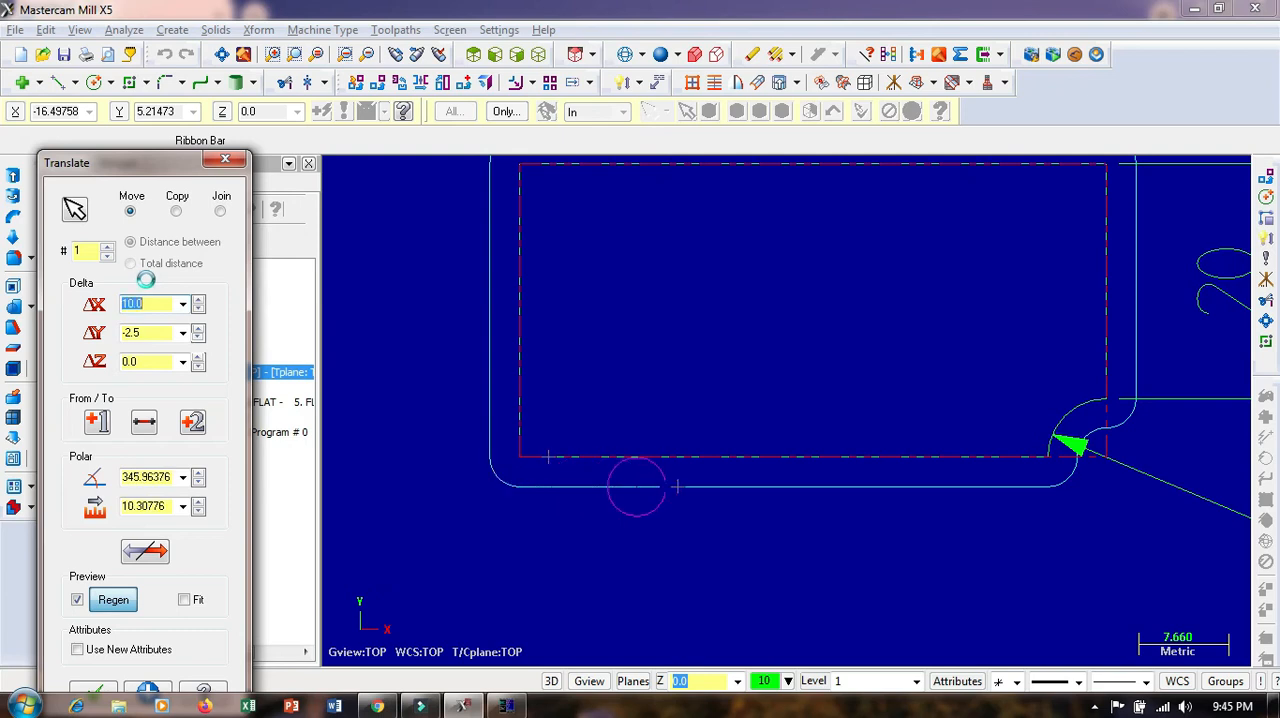
scroll(146, 281, up, 20)
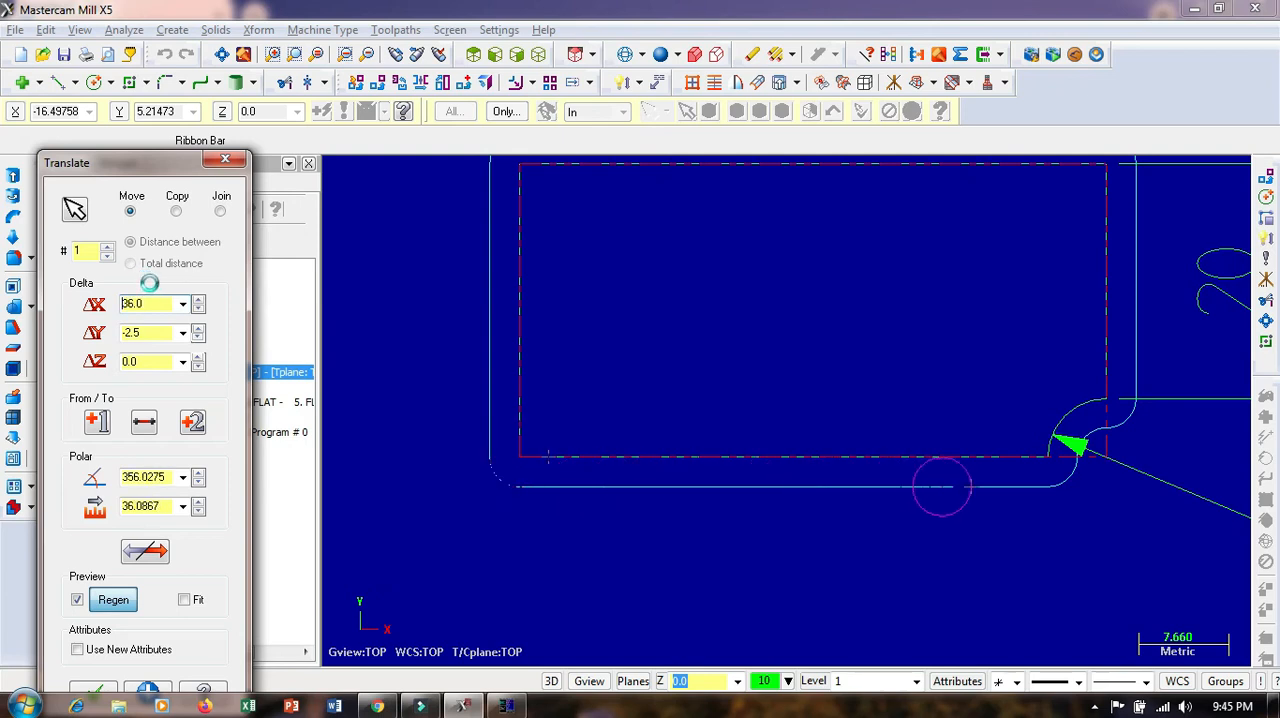
scroll(149, 283, up, 11)
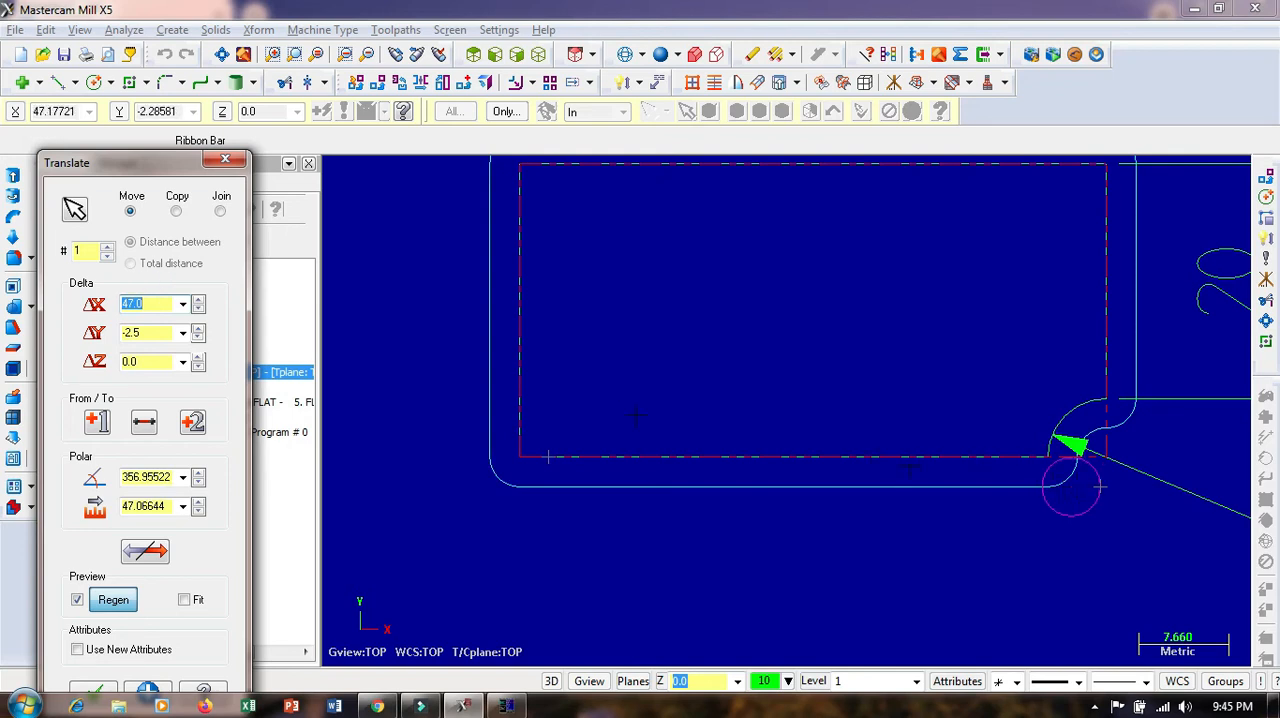
scroll(157, 309, up, 1)
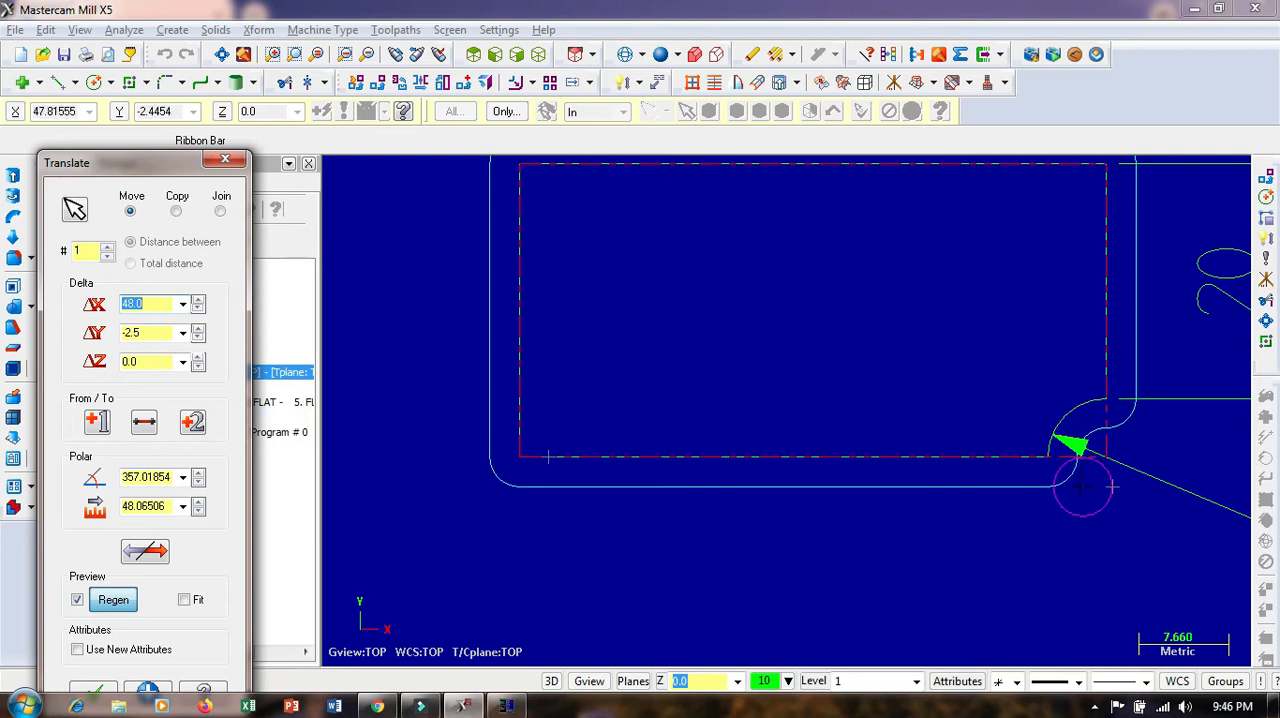
scroll(886, 528, down, 3)
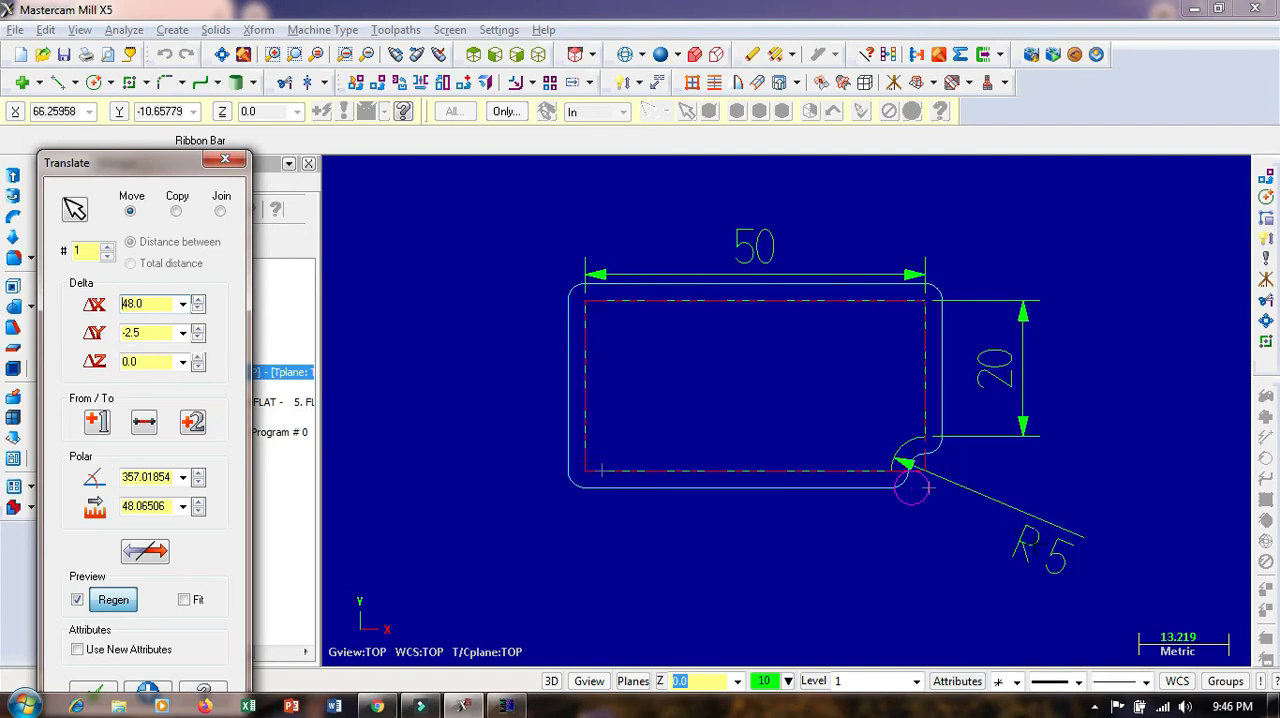
click(229, 160)
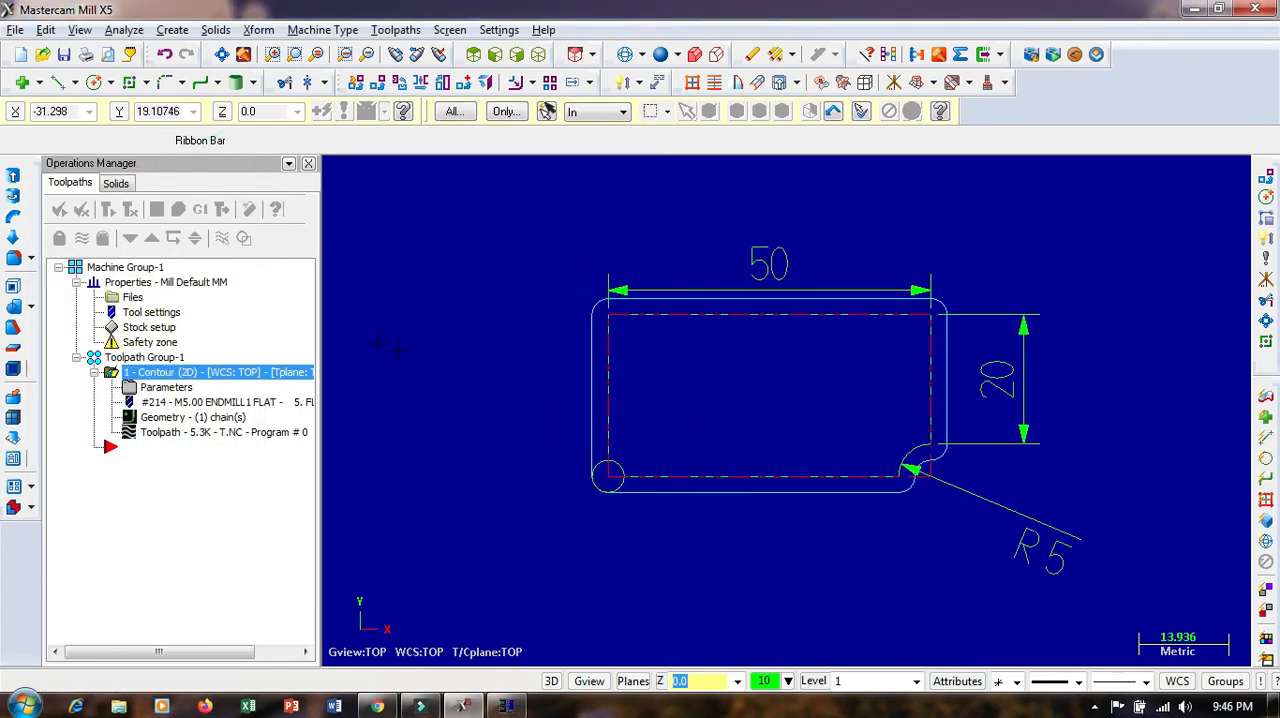
Post-process the contour operation to the NC file T.NC, replacing the existing file, and open the code in the editor
click(200, 209)
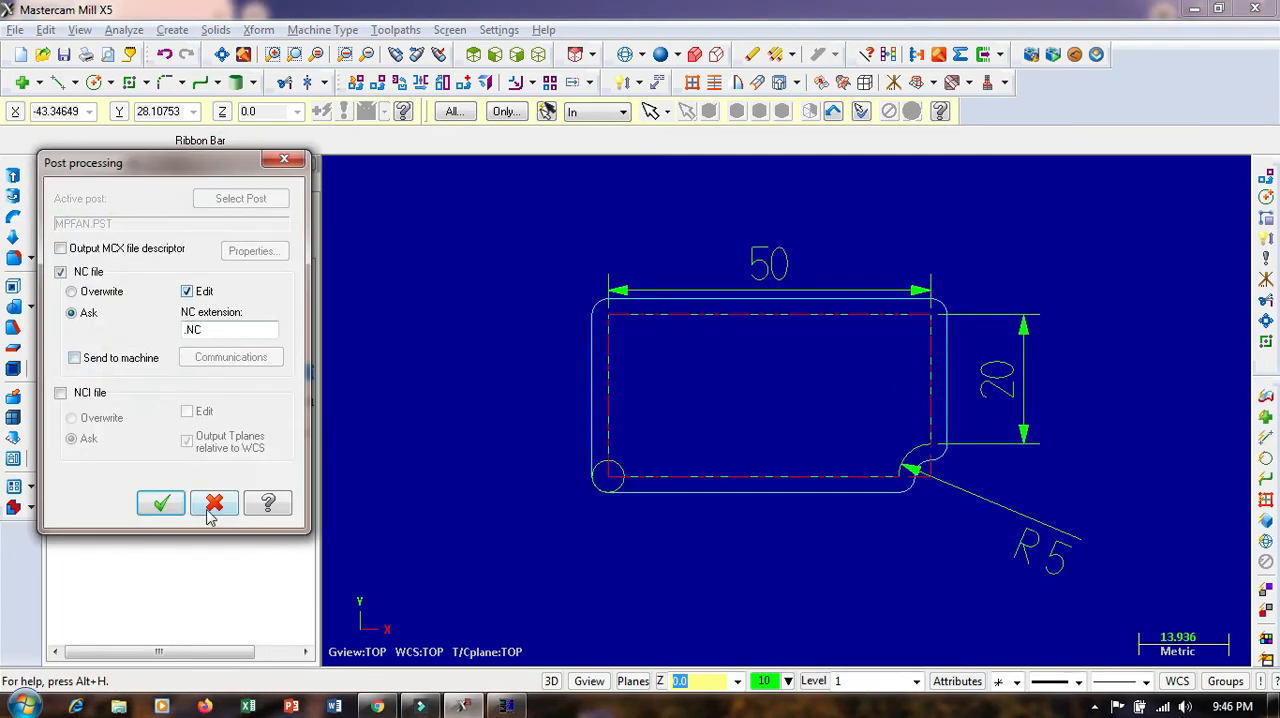
click(163, 502)
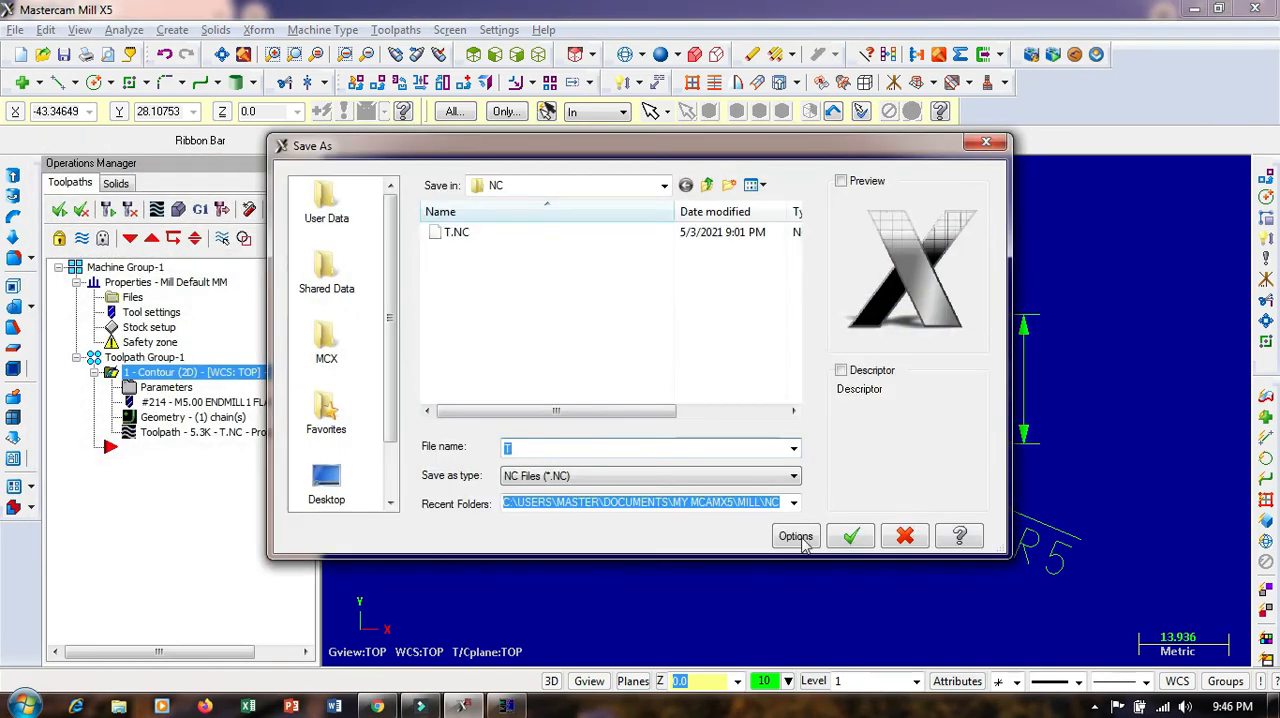
click(851, 538)
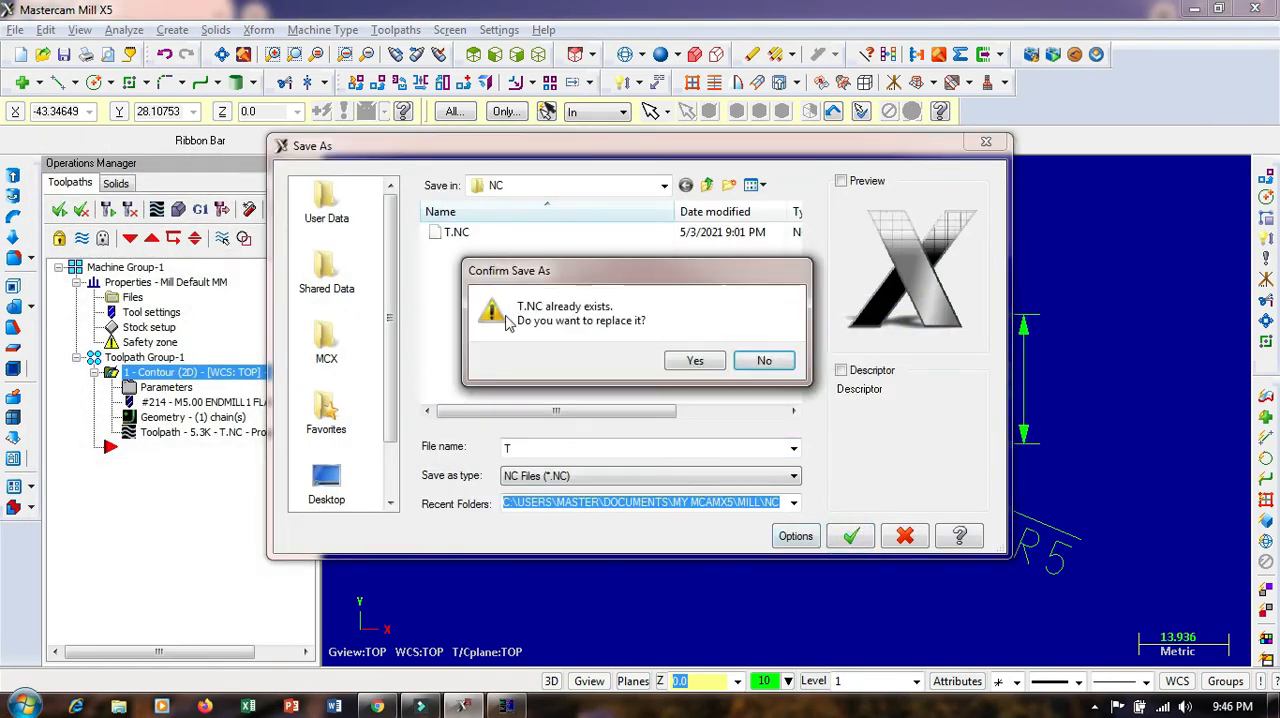
click(695, 360)
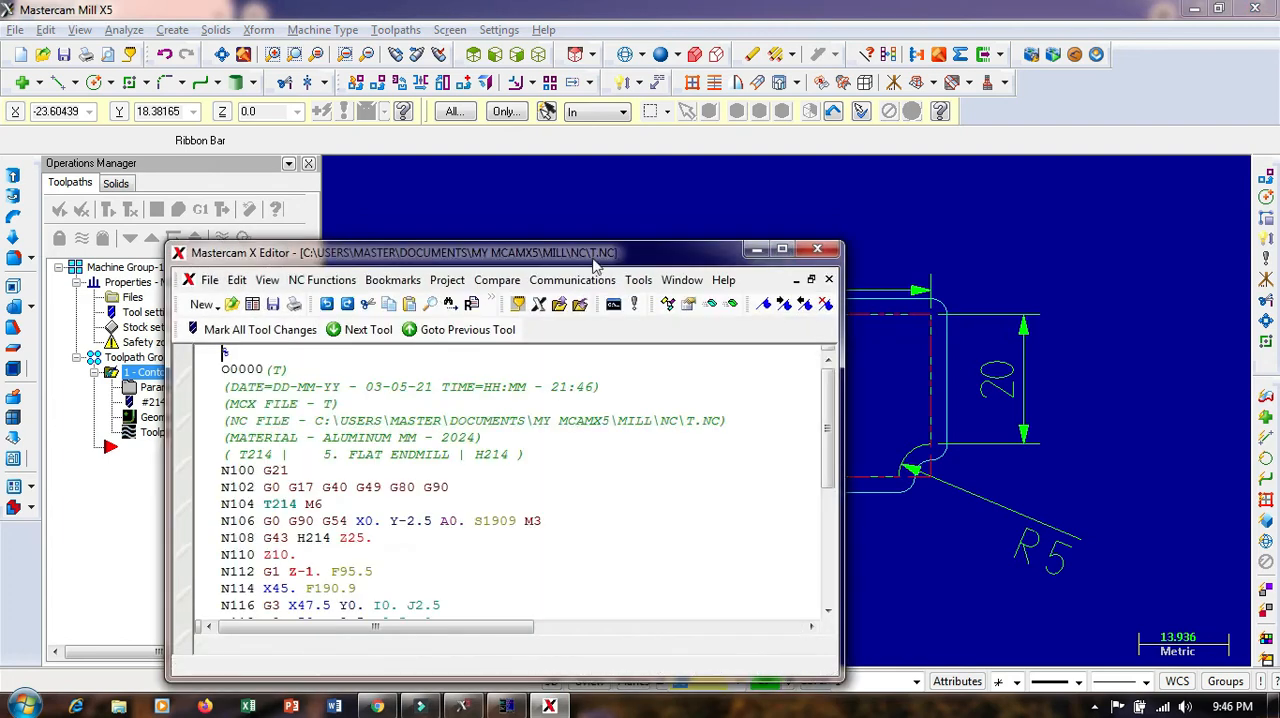
click(784, 249)
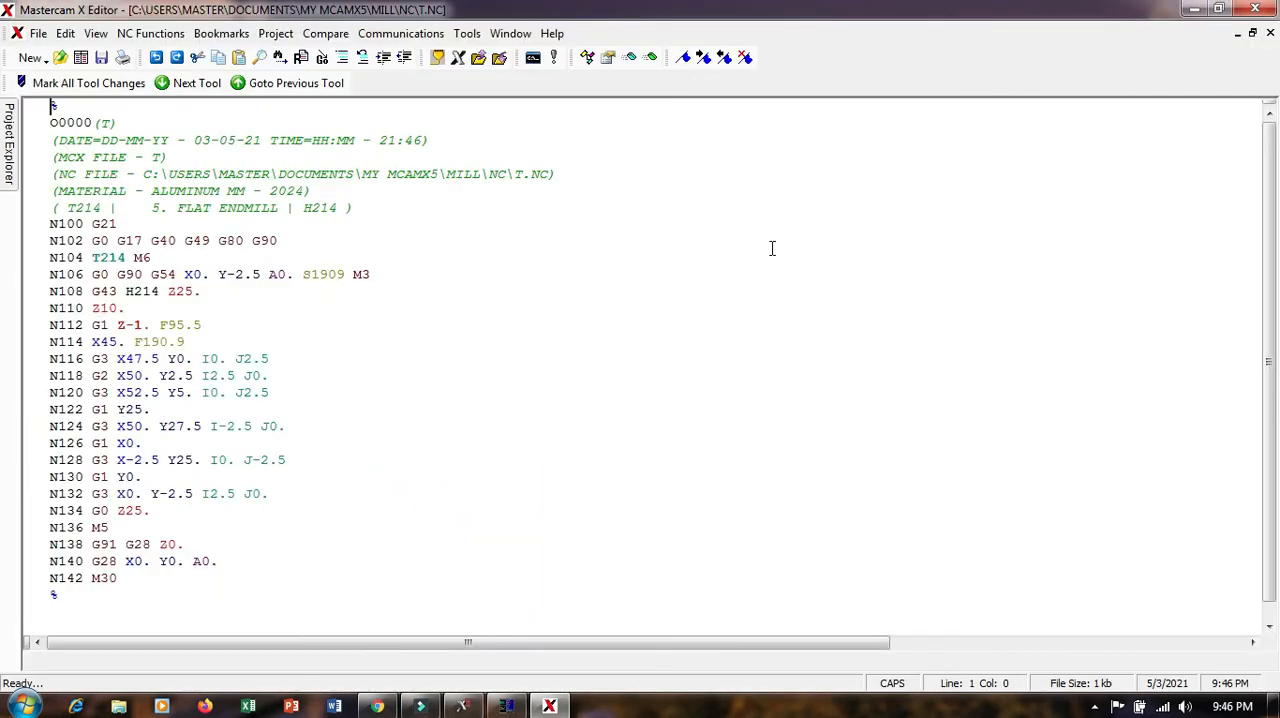
Examine the posted program's setup blocks N102 to N106, checking the rapid move, G17 plane, G90 absolute mode and start position
click(194, 276)
click(108, 275)
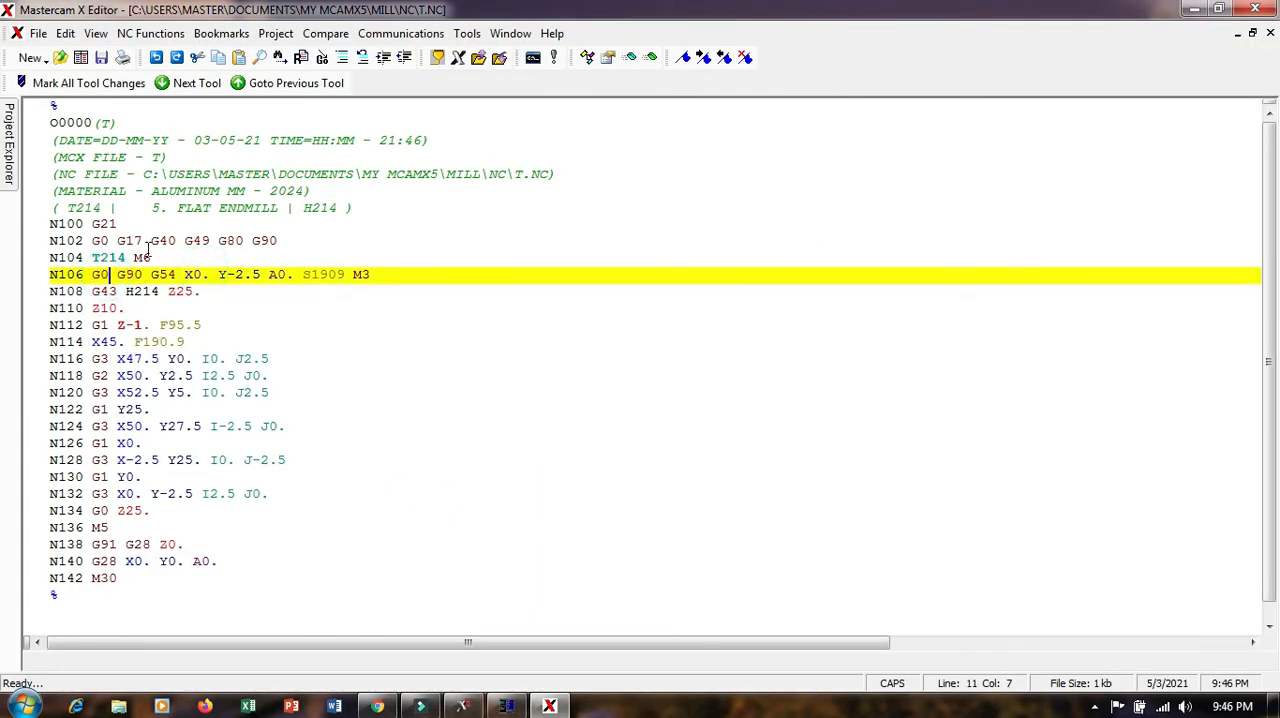
mouse_move(151, 243)
mouse_down()
mouse_move(193, 243)
mouse_move(119, 238)
mouse_move(151, 237)
mouse_up()
click(212, 381)
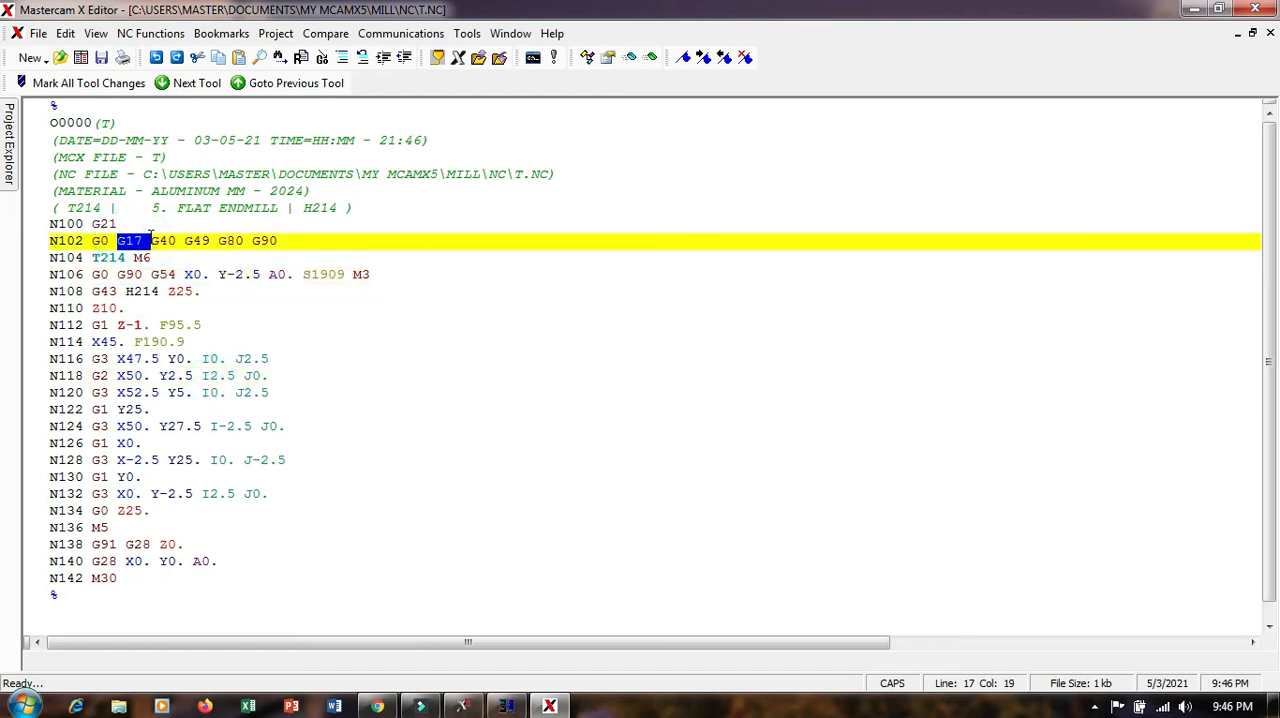
click(187, 274)
drag(118, 274, 144, 274)
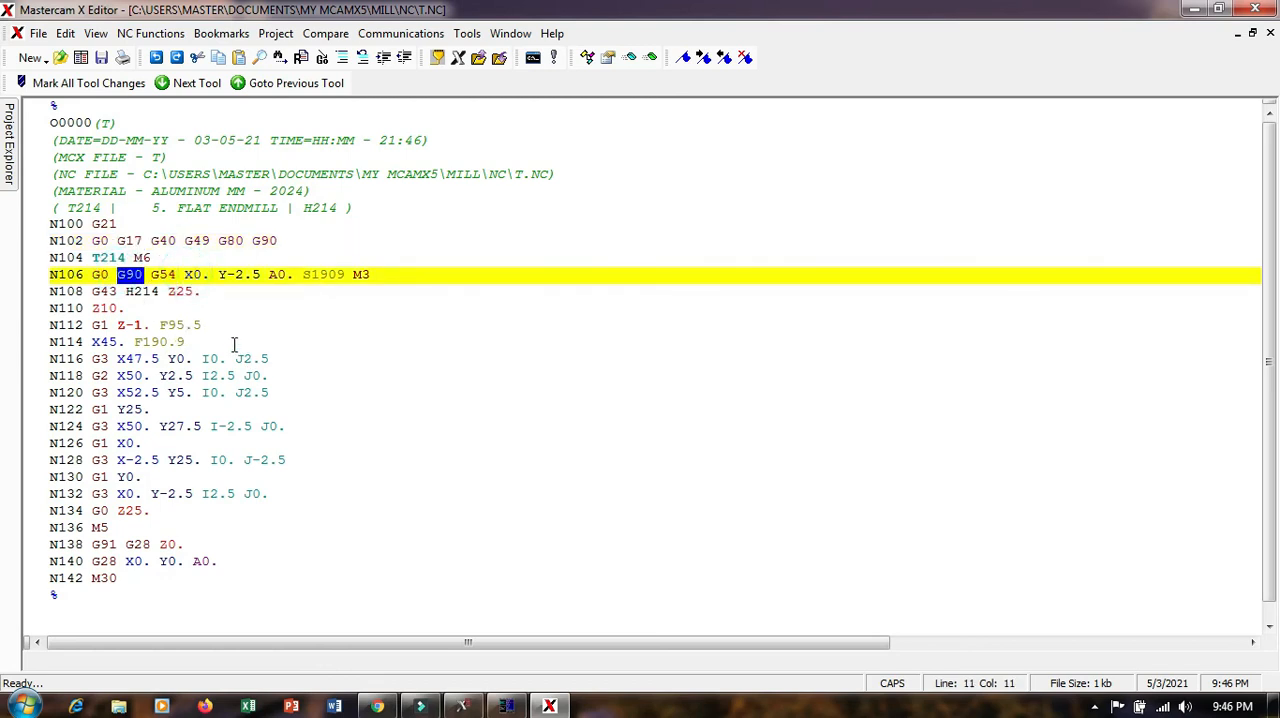
click(183, 275)
click(118, 341)
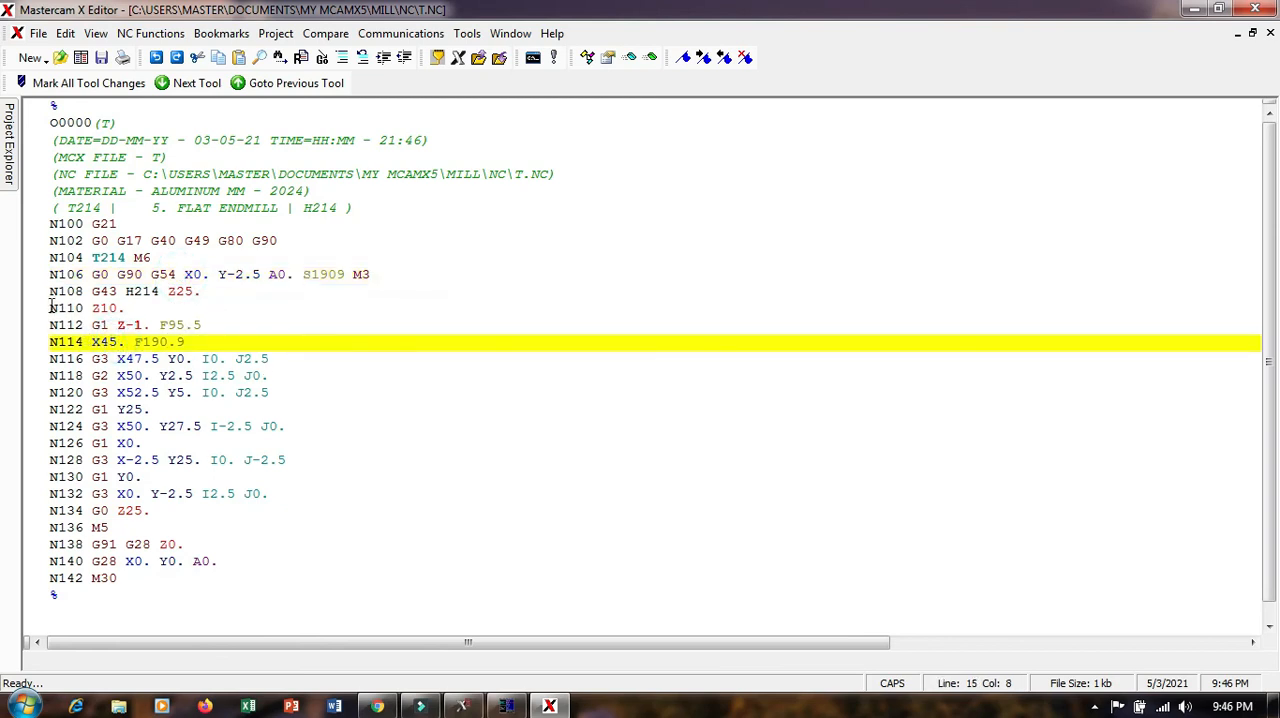
Highlight and review the contour's cutting blocks between N110 and N134, including the G1, G2 and G3 moves
drag(47, 308, 209, 511)
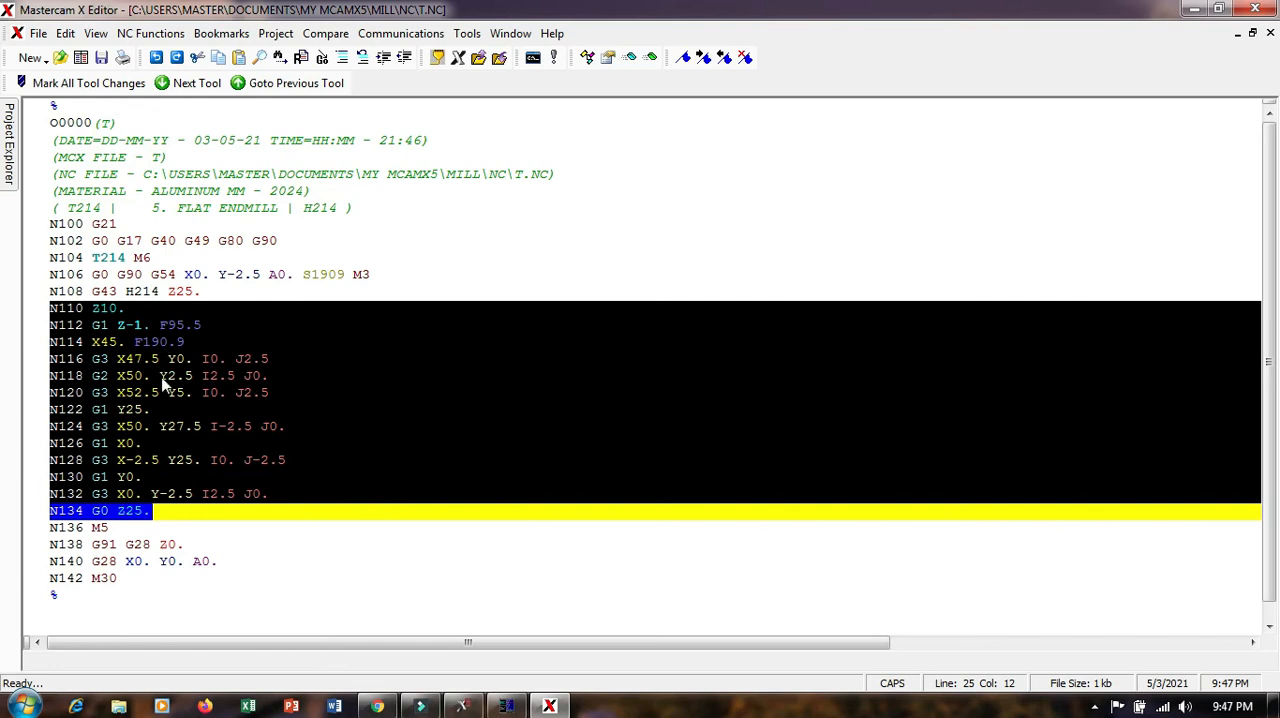
click(226, 445)
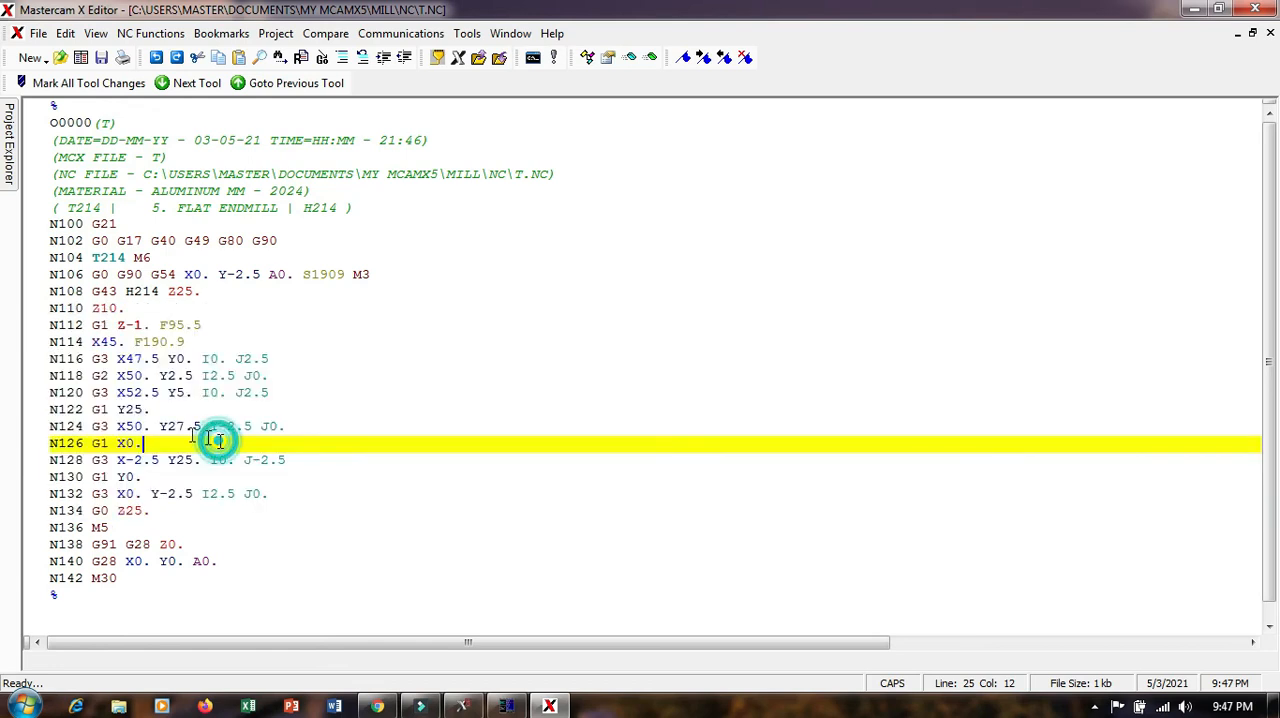
click(92, 356)
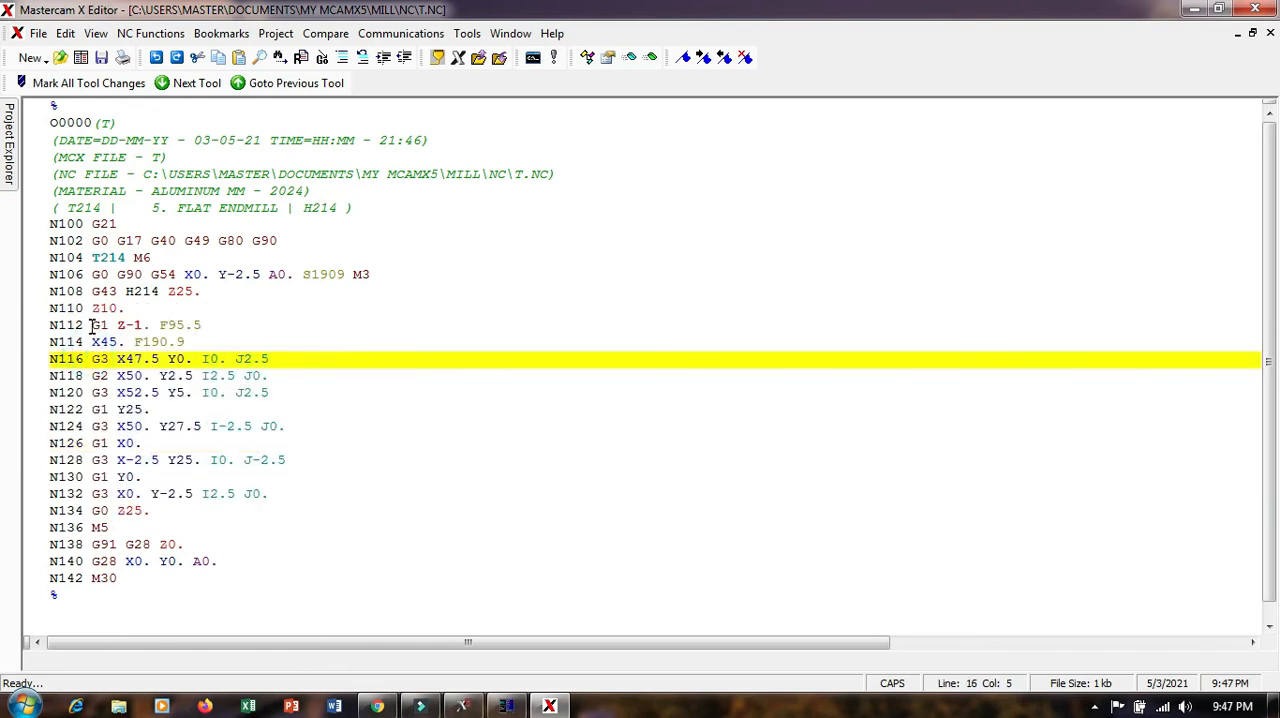
drag(92, 325, 194, 500)
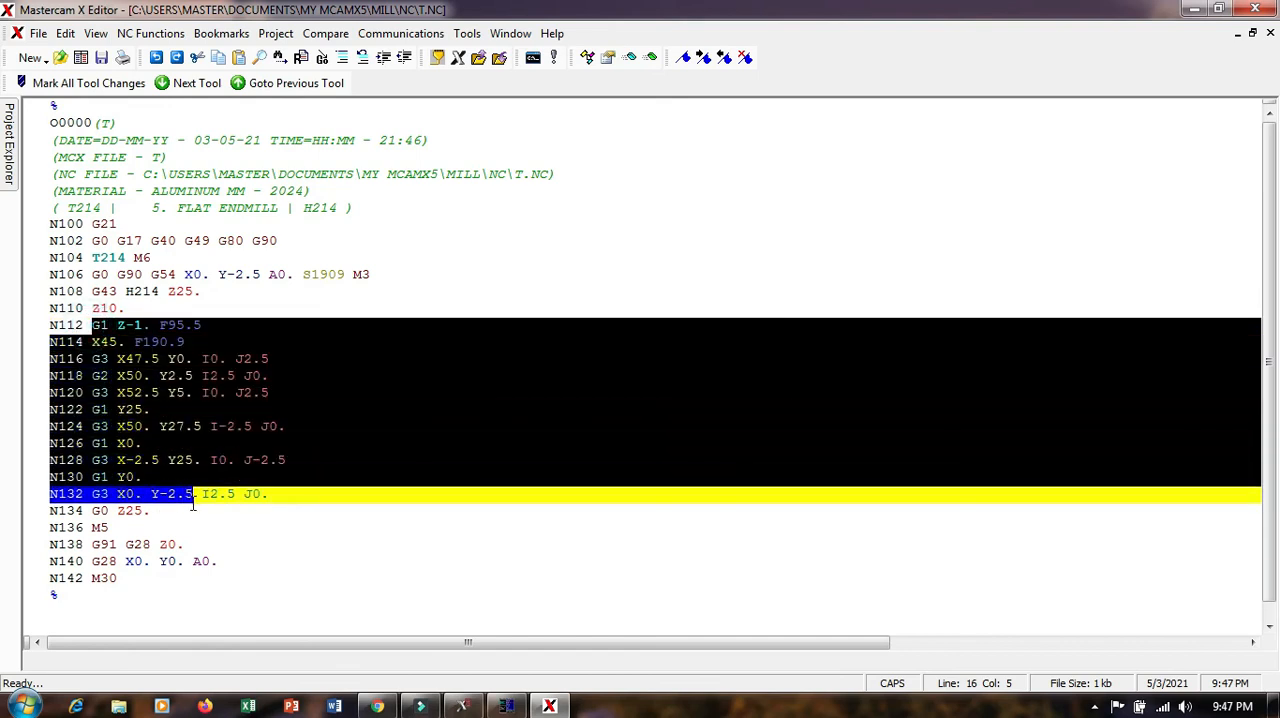
Switch back to Mastercam Mill X5 and backplot the contour up close at a slightly increased playback speed
click(506, 706)
click(462, 706)
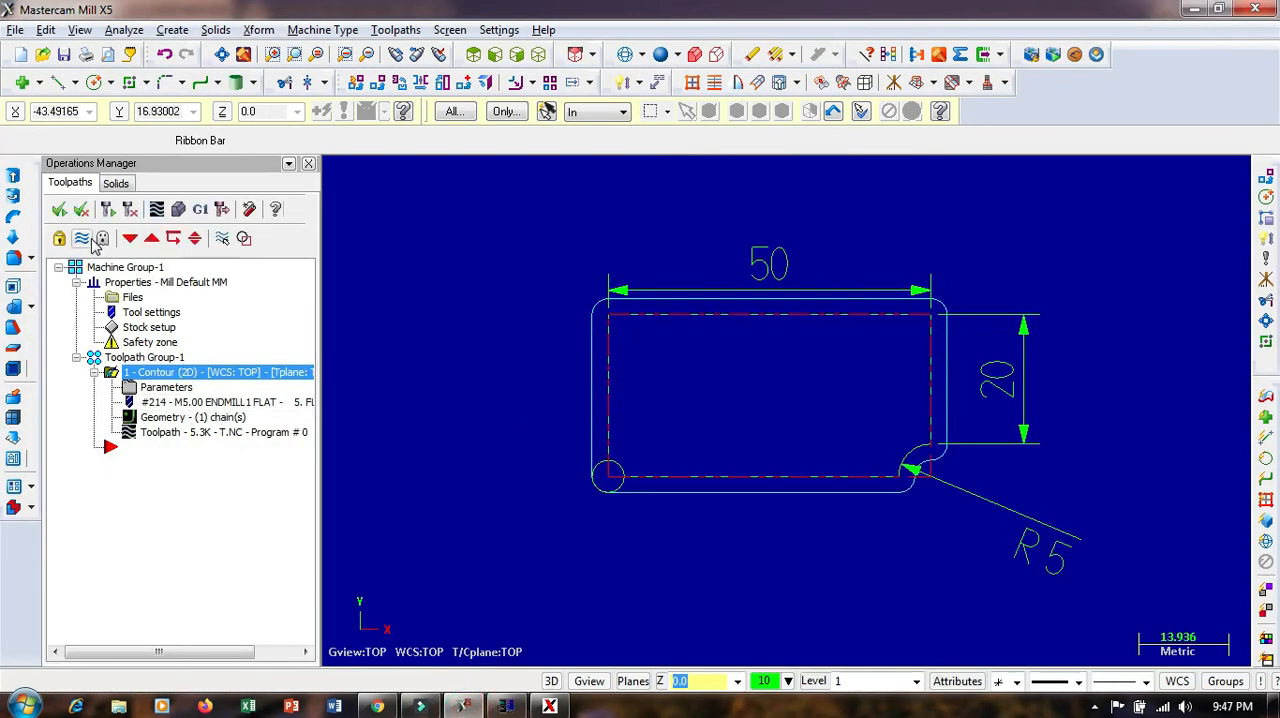
click(108, 210)
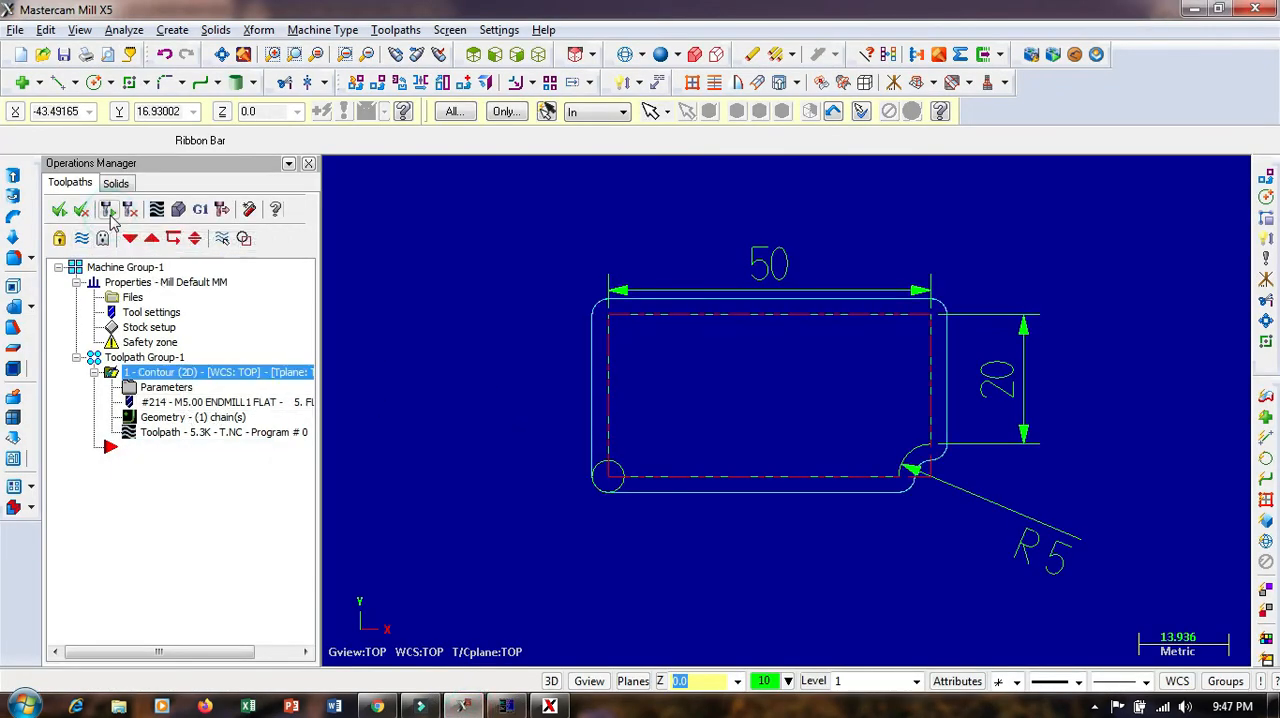
click(157, 209)
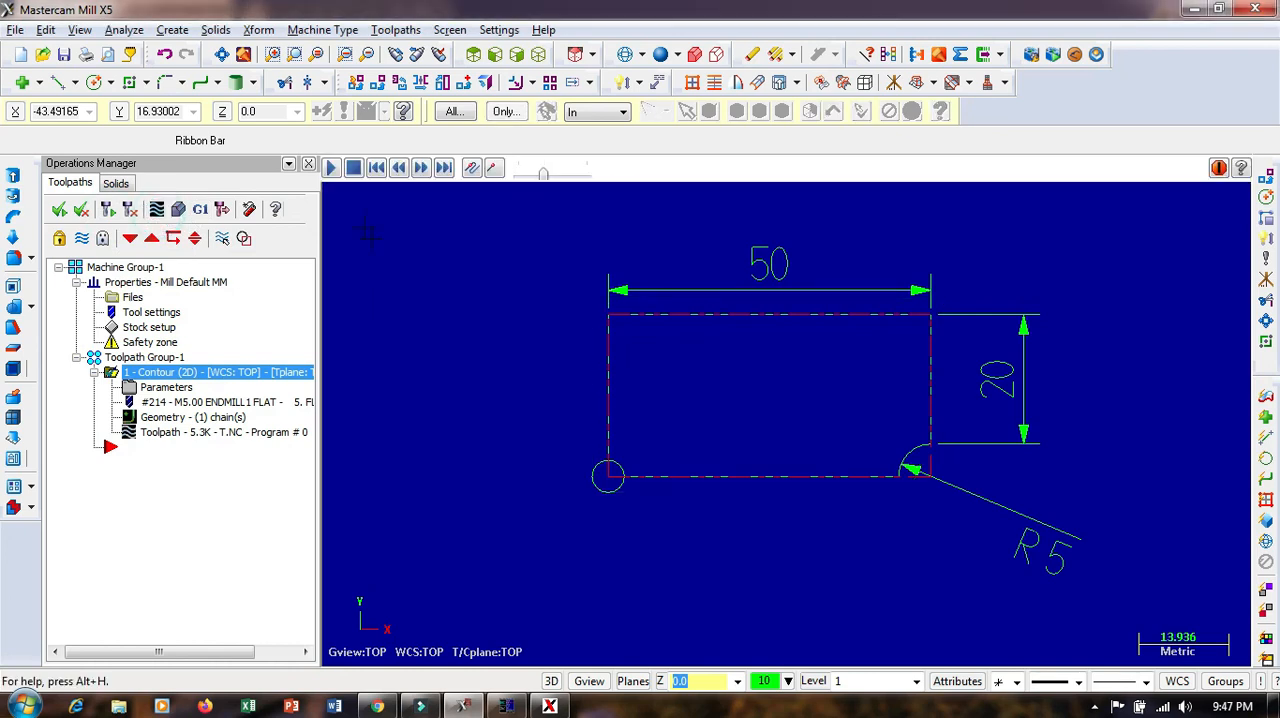
click(330, 169)
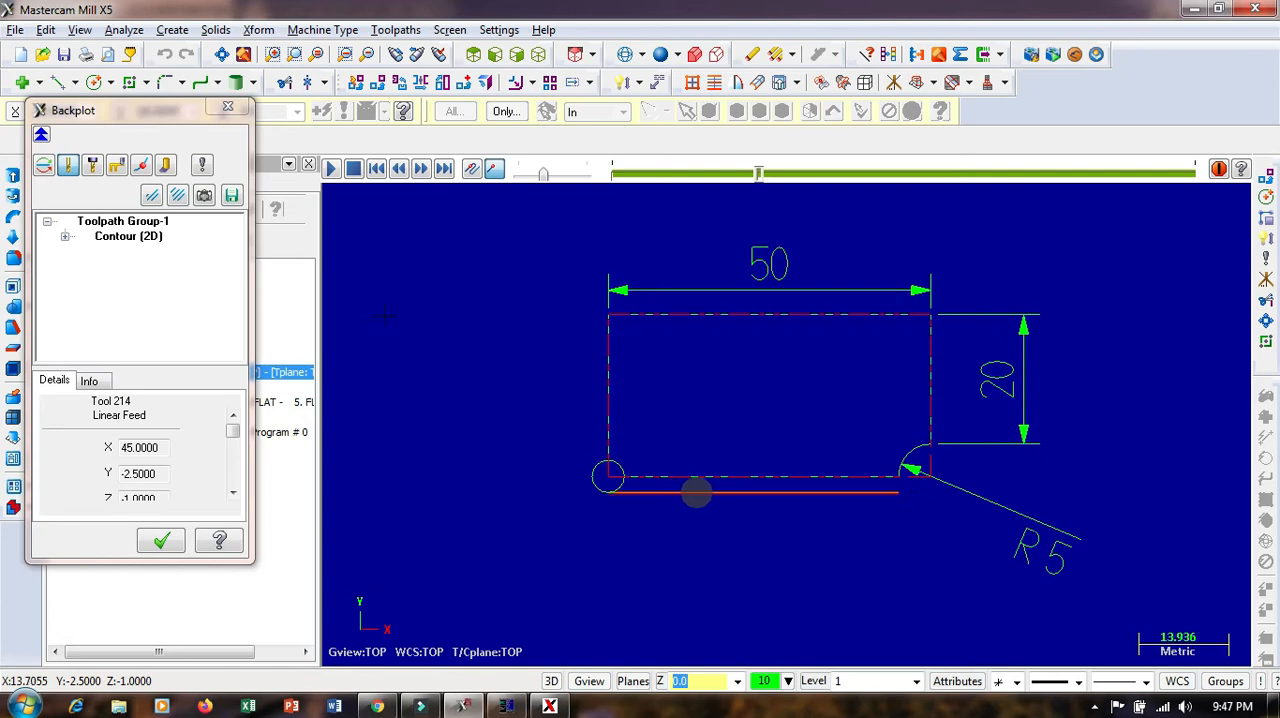
scroll(731, 497, up, 3)
scroll(731, 497, up, 2)
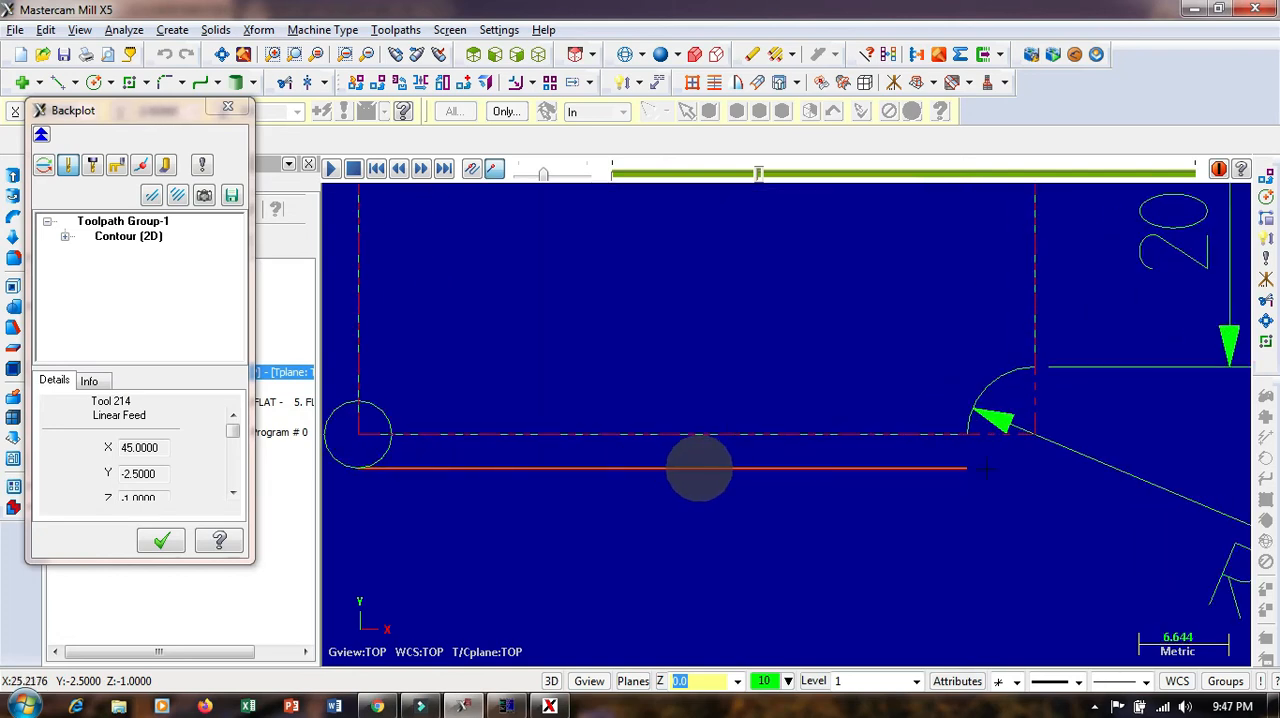
mouse_move(549, 180)
mouse_down()
mouse_move(572, 180)
mouse_move(560, 180)
mouse_up()
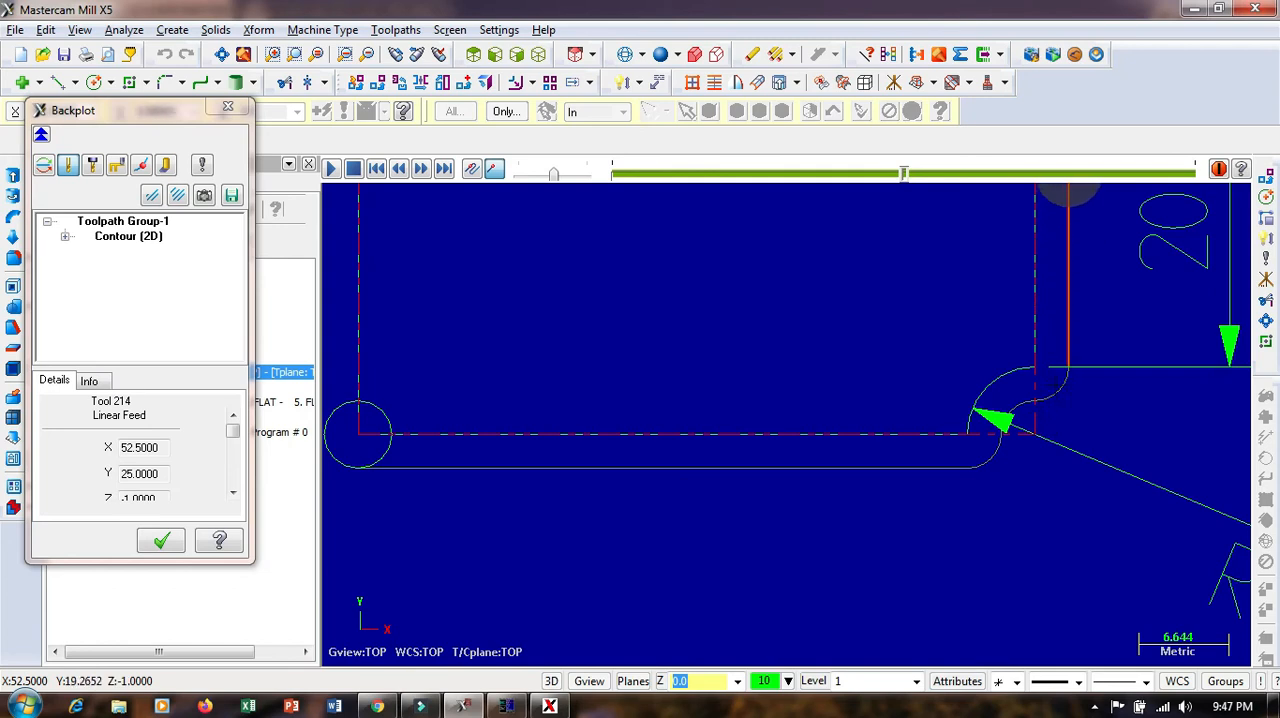
Move the backplot back and forth between the plate's lower edge and the R5 concave corner to examine the arc moves
scroll(1068, 391, down, 3)
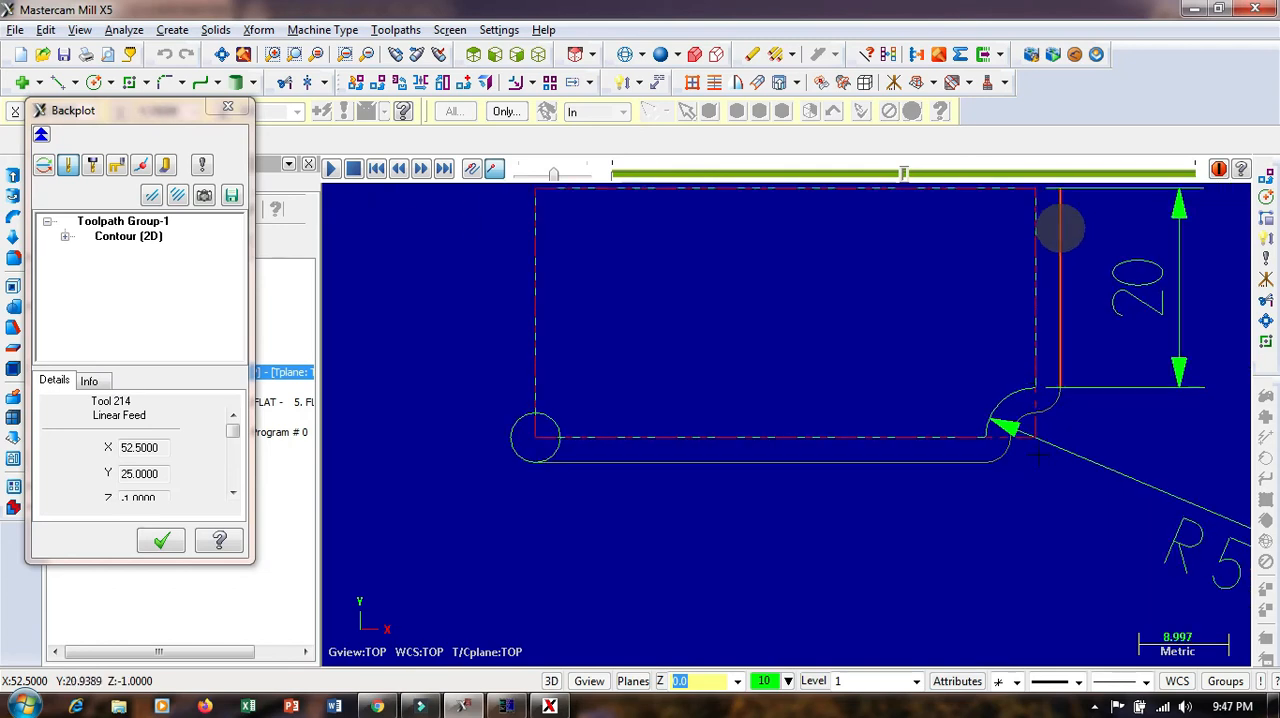
click(809, 175)
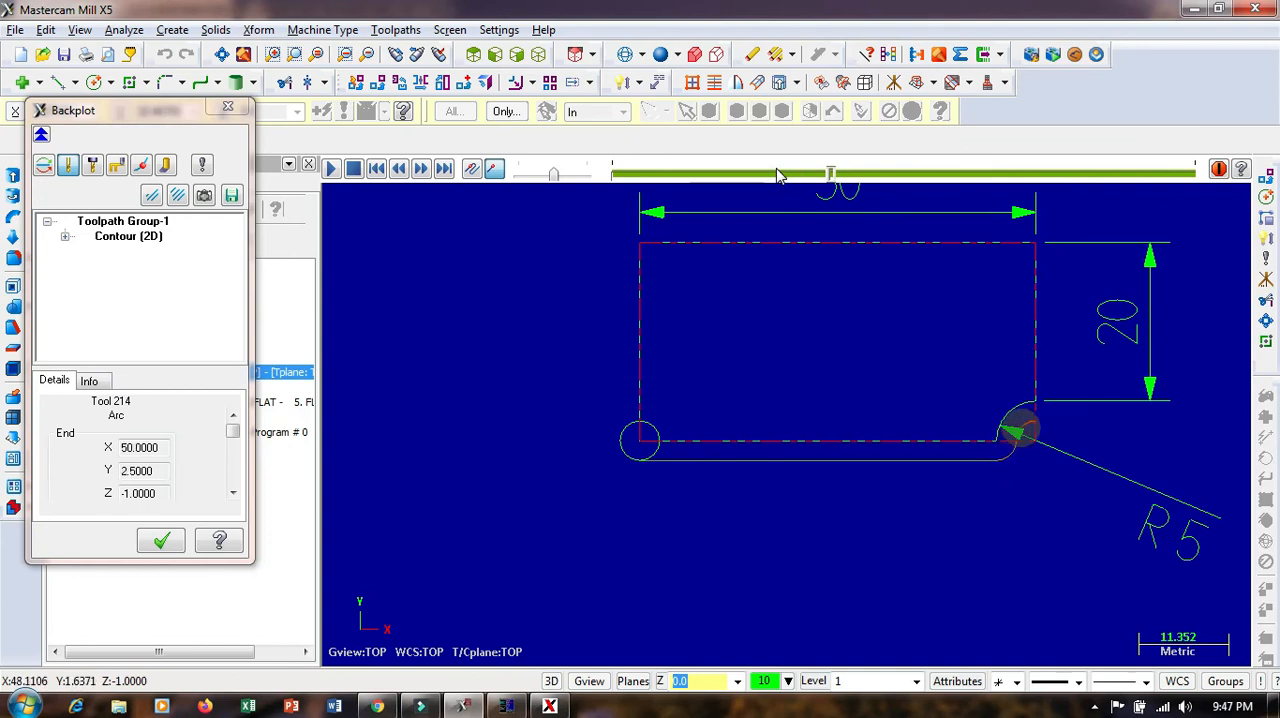
click(767, 173)
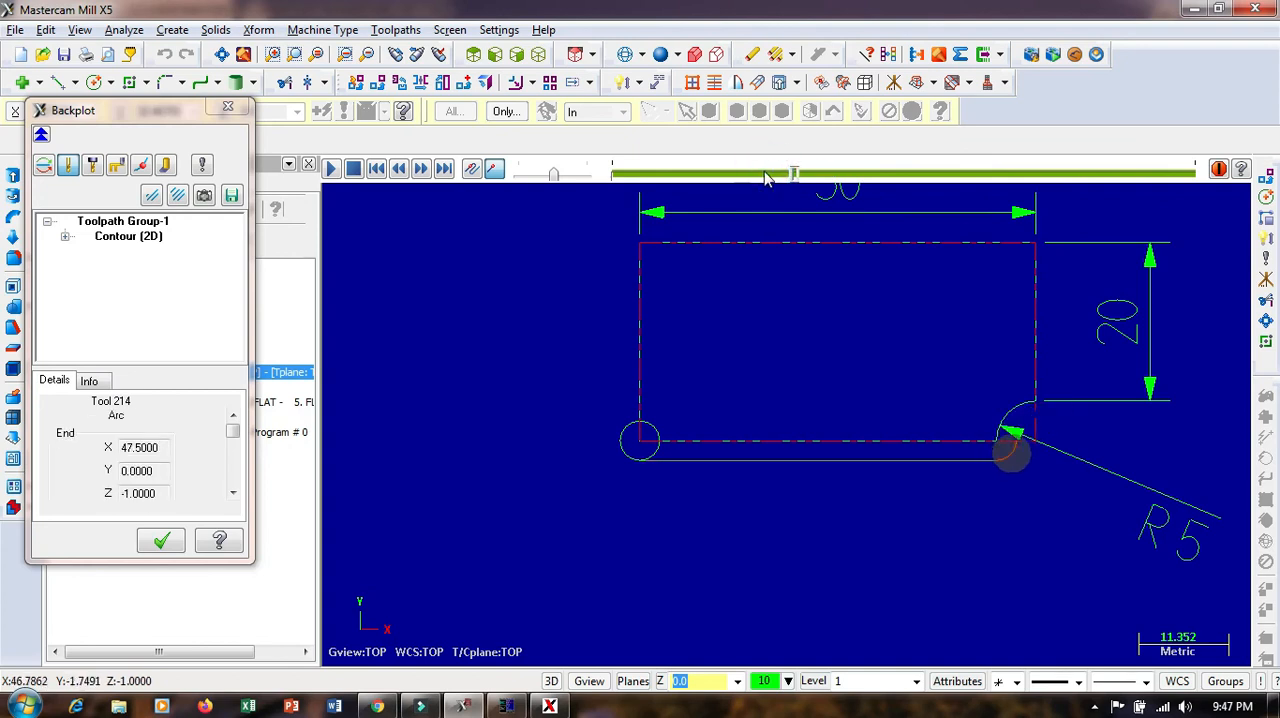
click(751, 176)
click(745, 175)
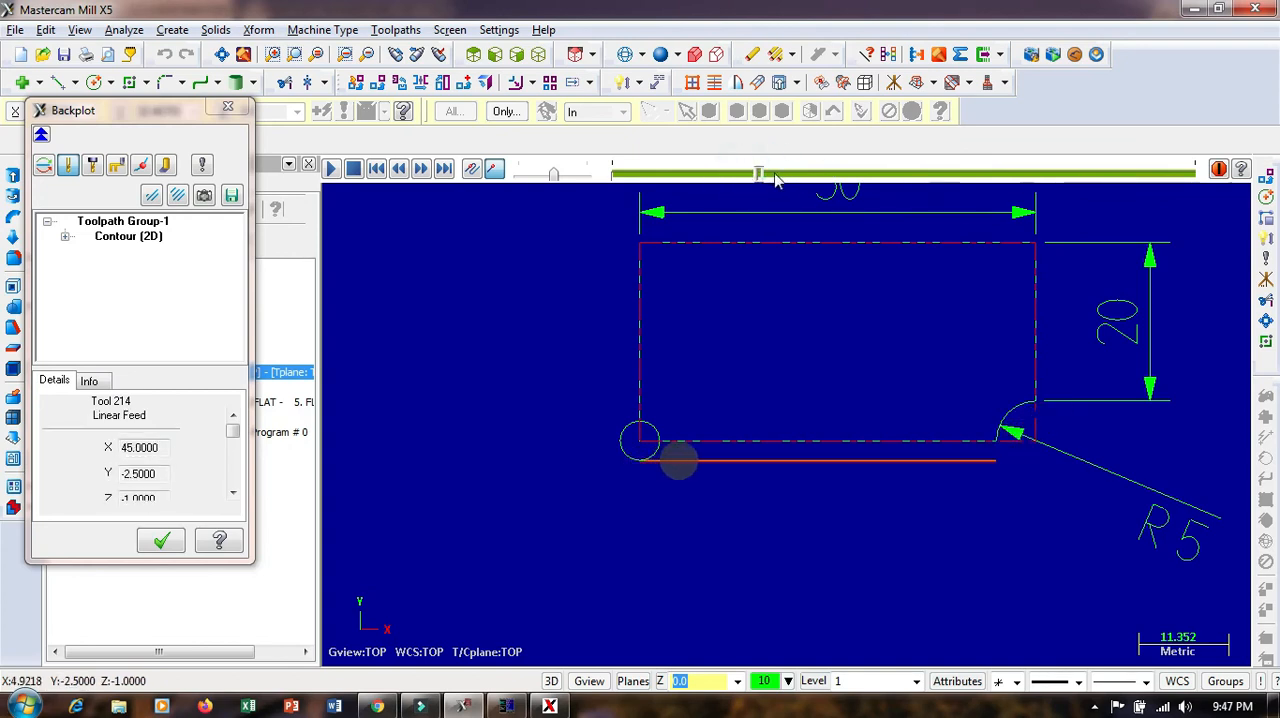
click(766, 172)
click(795, 176)
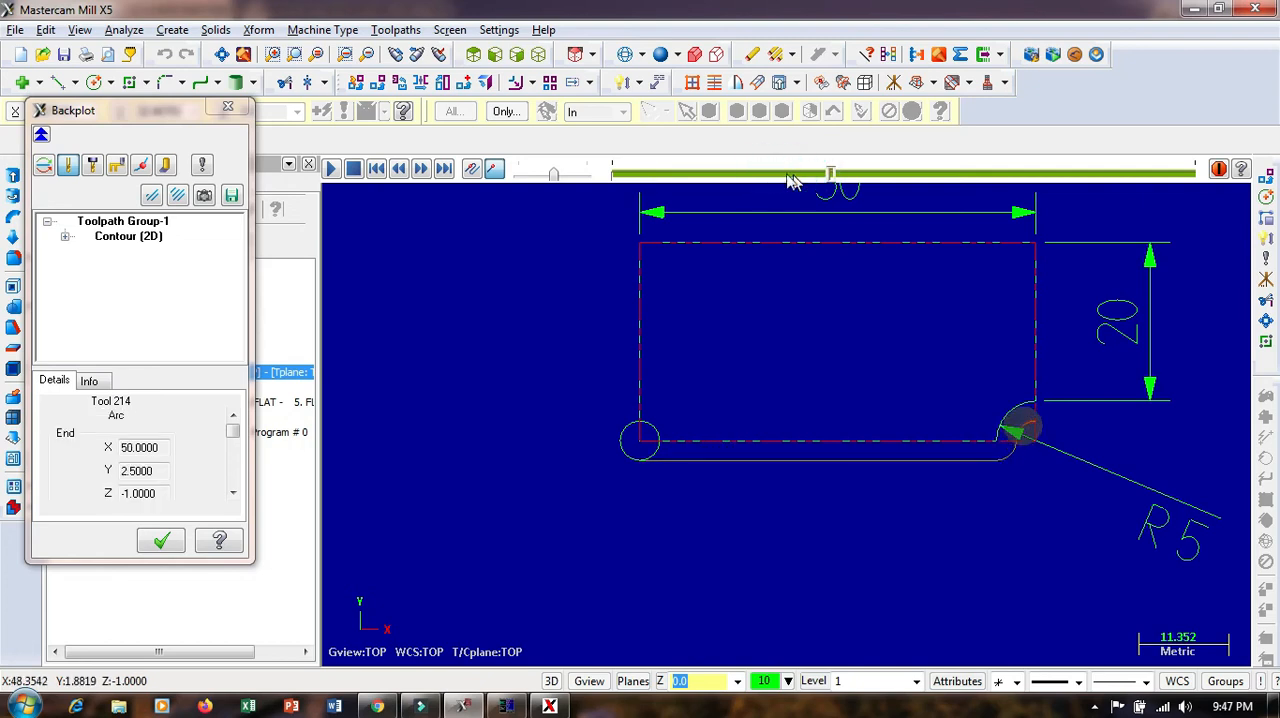
click(771, 176)
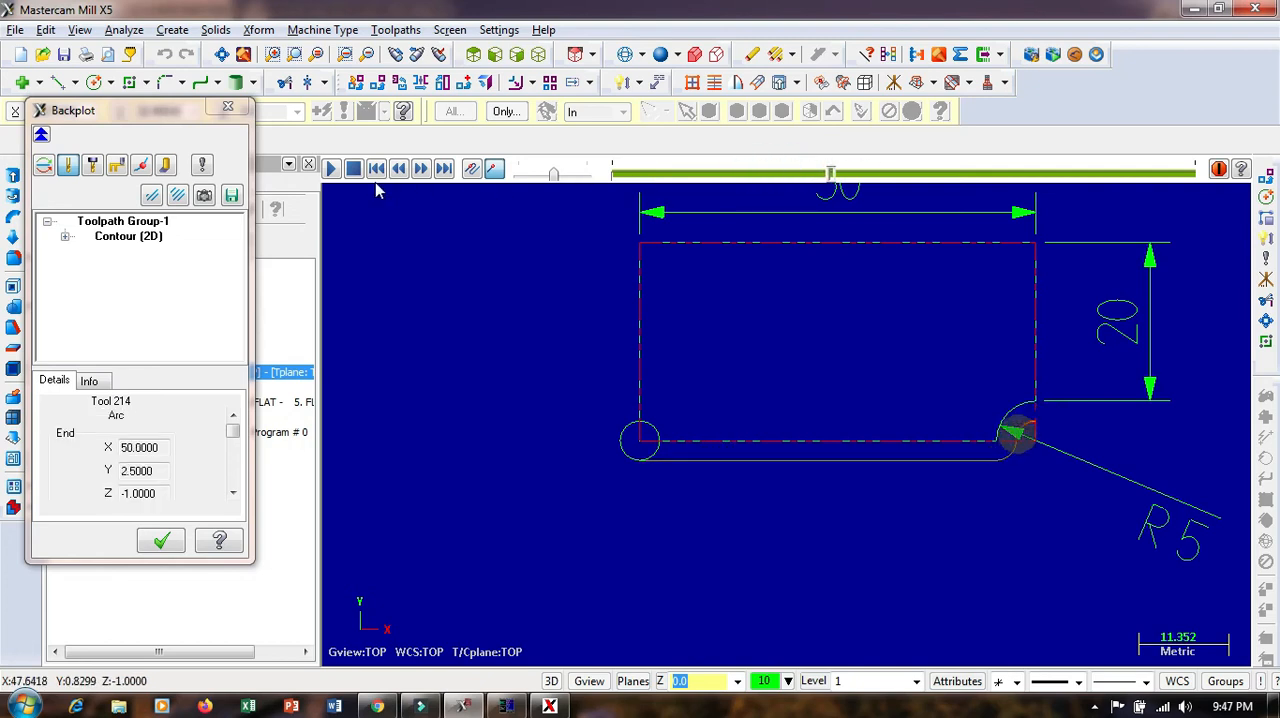
Reduce the backplot speed and rewind from the R5 concave corner to the plate's lower edge to replay the moves
drag(553, 176, 530, 176)
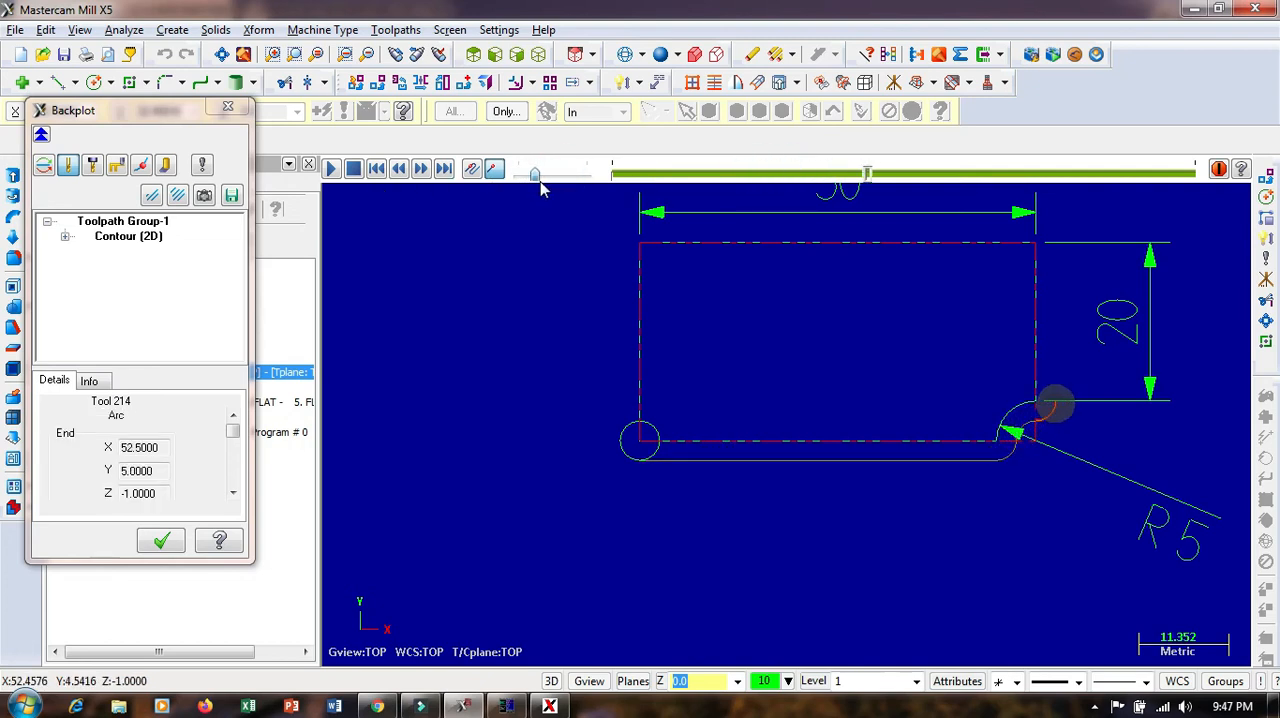
click(814, 176)
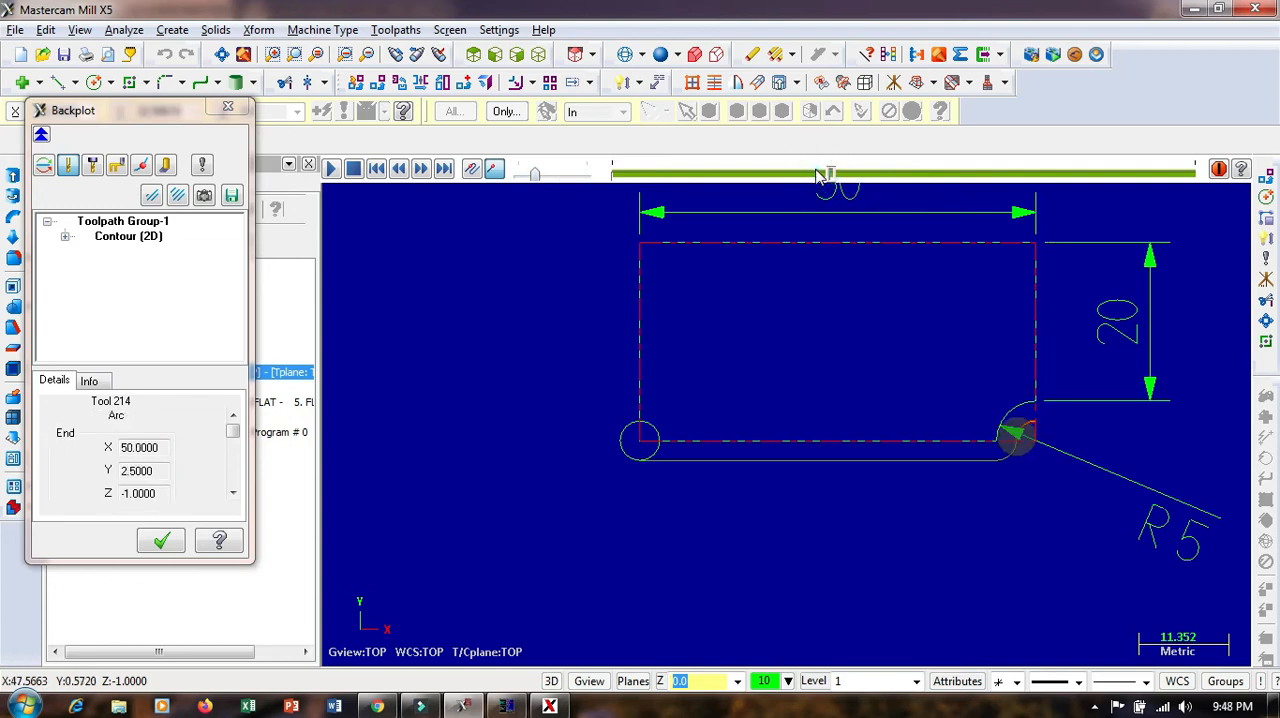
click(767, 176)
click(747, 175)
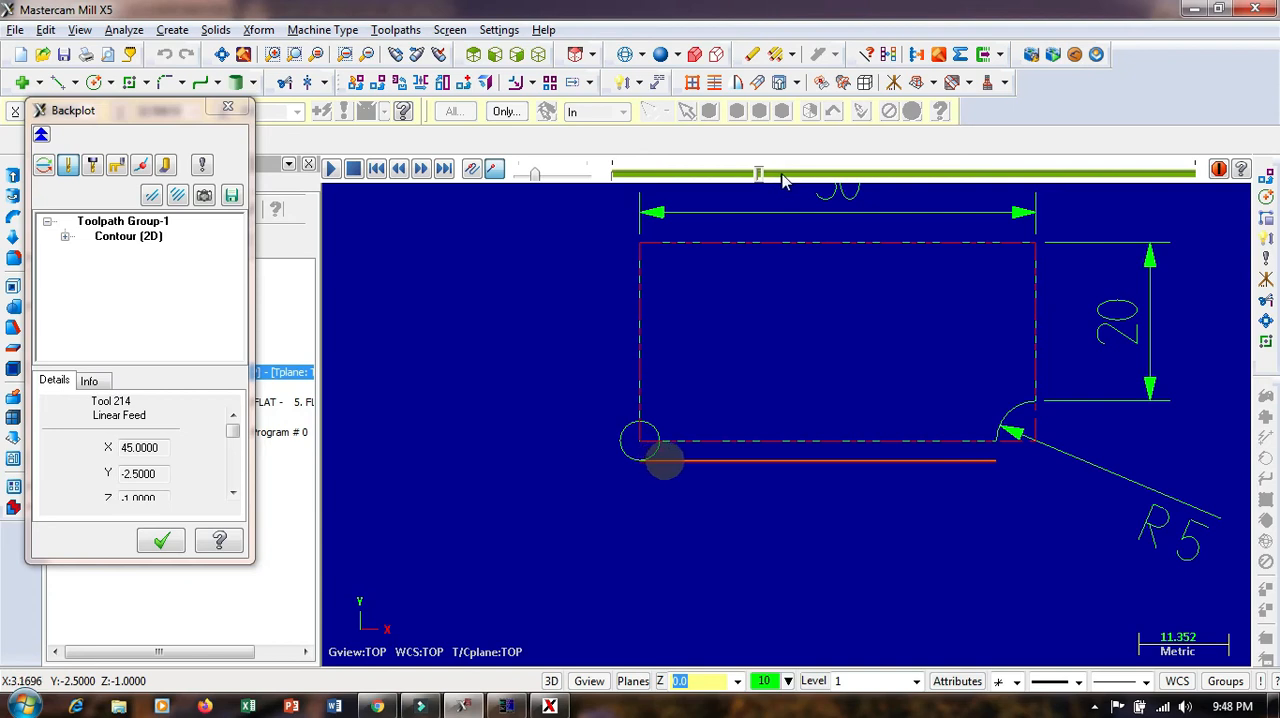
Advance the backplot along the plate's lower edge and examine the tool position at the start of the R5 concave corner
scroll(1008, 471, up, 1)
scroll(1008, 471, up, 1)
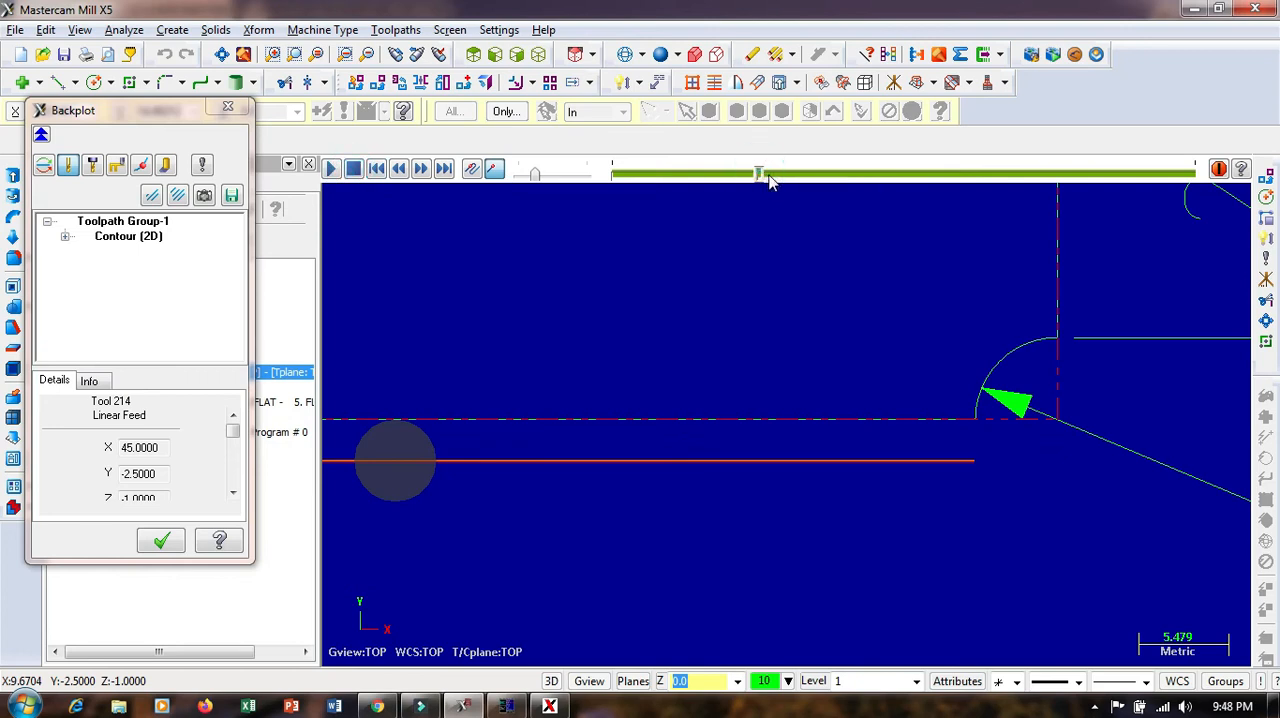
mouse_move(760, 176)
mouse_down()
mouse_move(783, 178)
mouse_move(770, 178)
mouse_up()
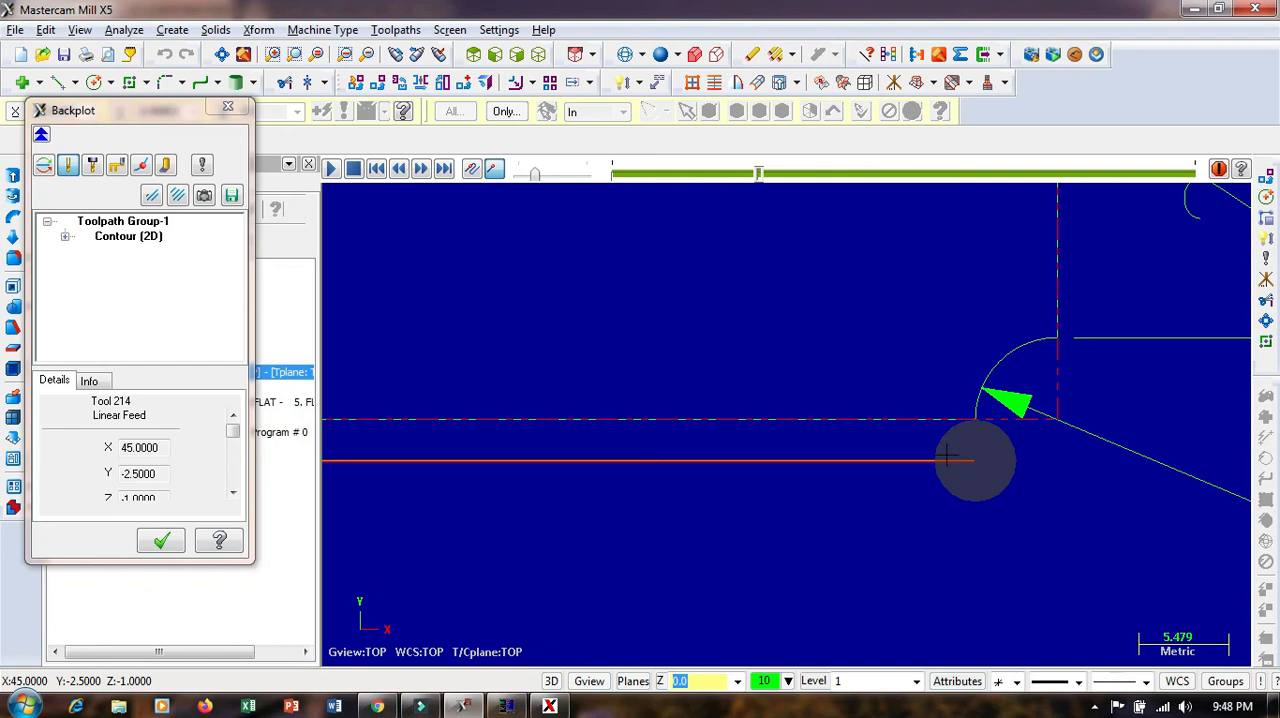
scroll(995, 432, down, 6)
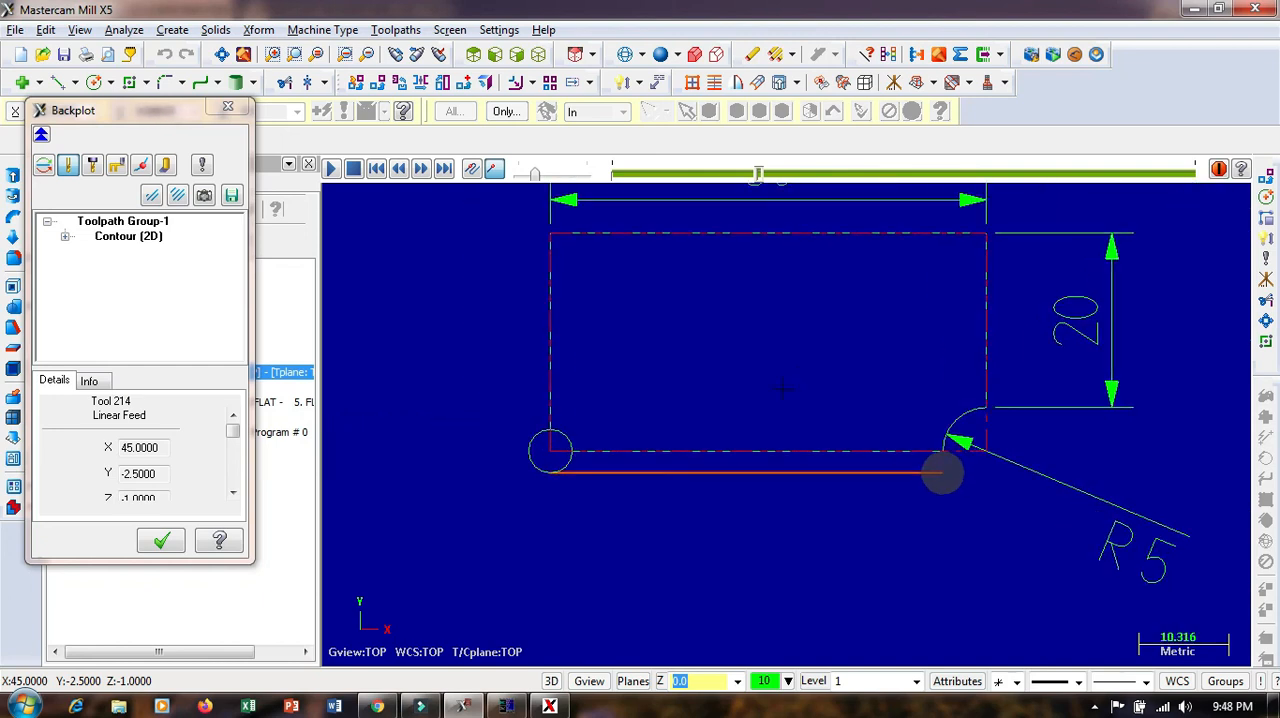
scroll(612, 281, down, 1)
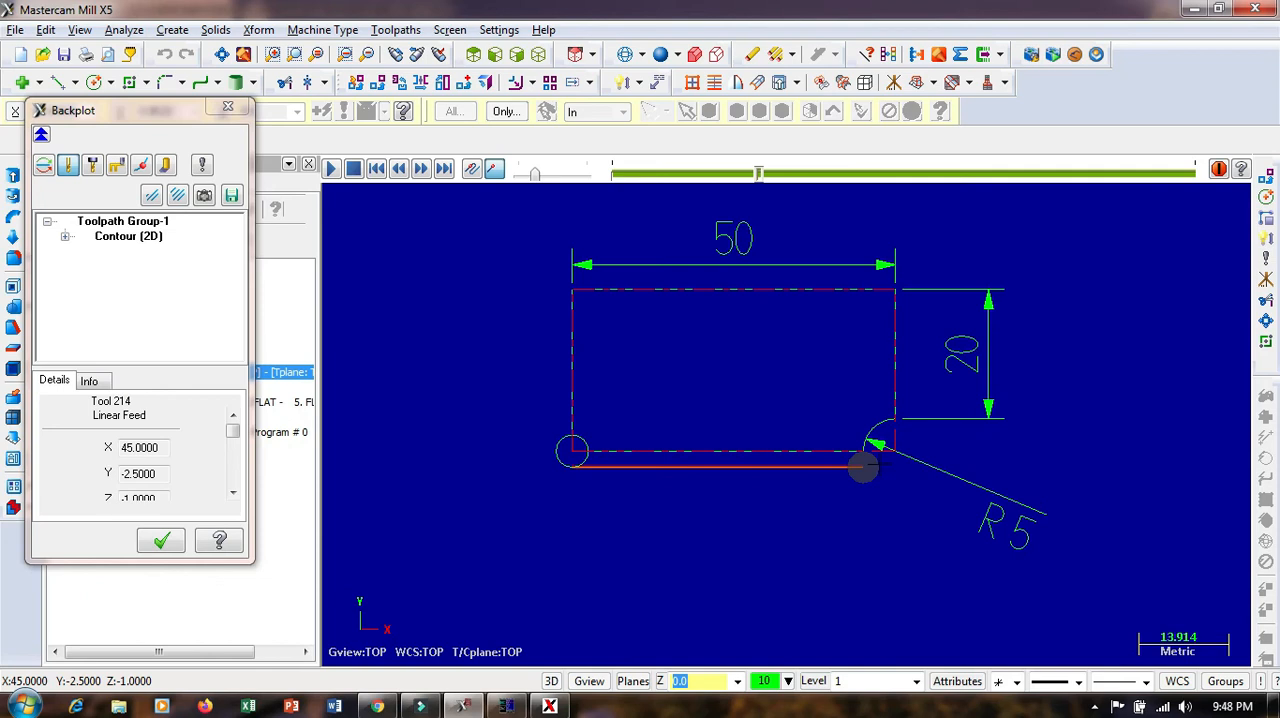
scroll(862, 468, up, 3)
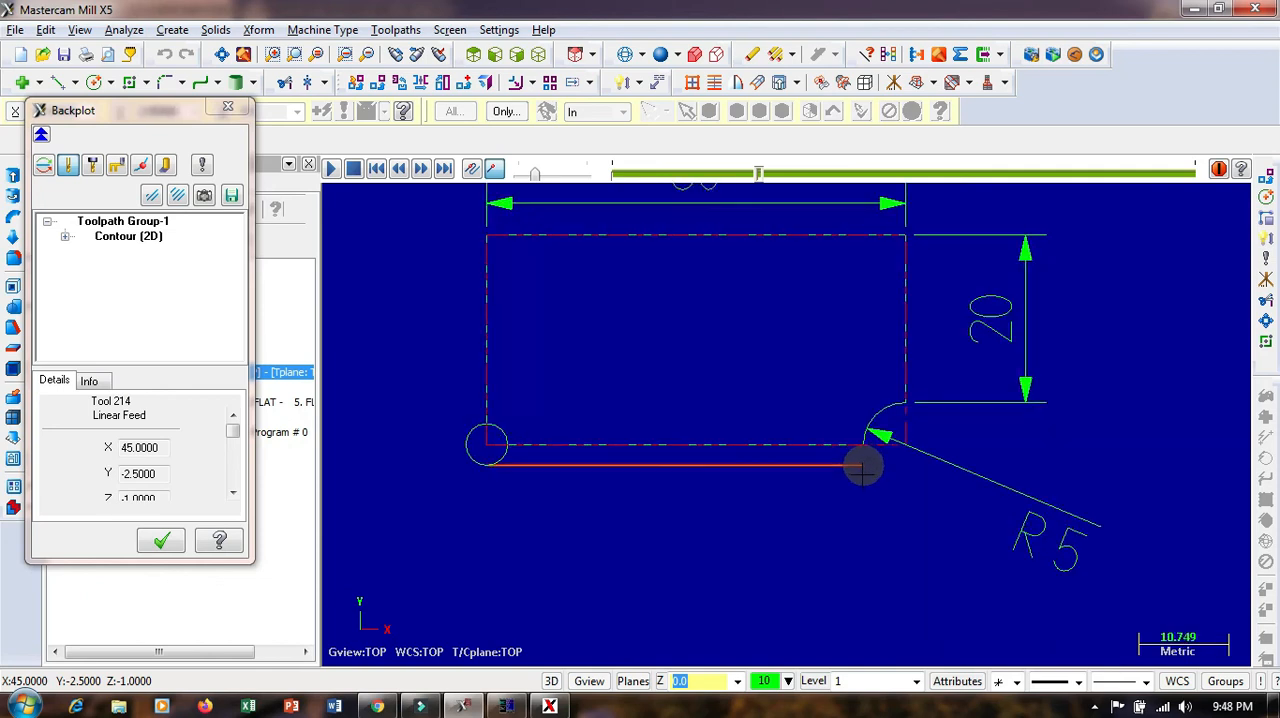
scroll(862, 468, up, 5)
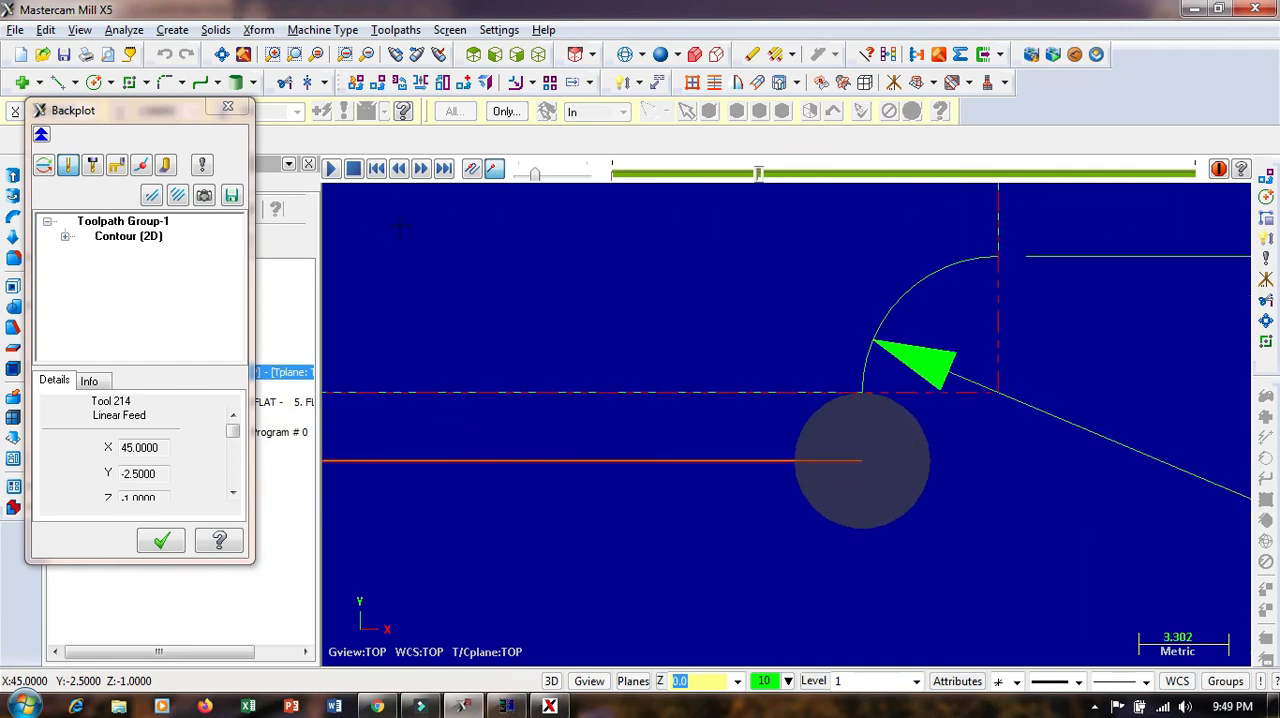
Close the backplot and examine the offset toolpath around the R5 corner and the plate's origin corner
click(238, 114)
scroll(1008, 436, down, 5)
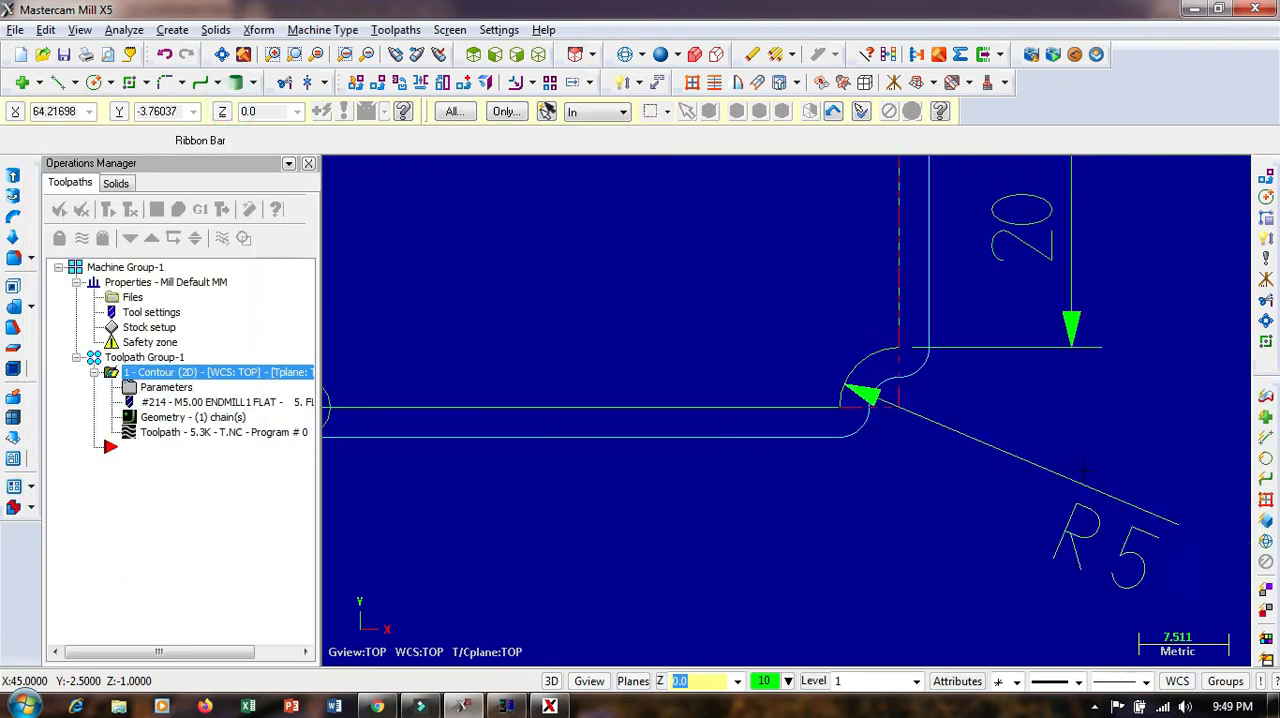
scroll(1085, 470, down, 3)
scroll(562, 395, up, 6)
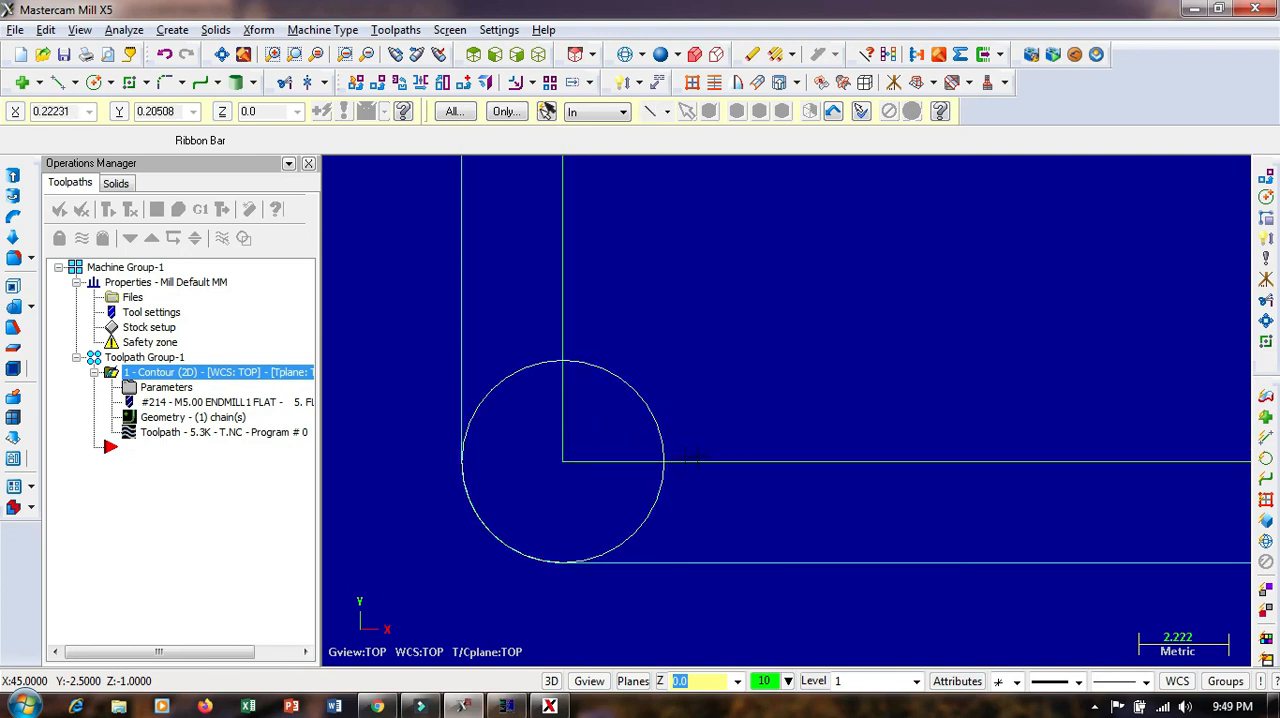
Switch to CncSimulator to view the simulated plate, and return to Mastercam Mill X5 to compare the full contour toolpath
click(506, 706)
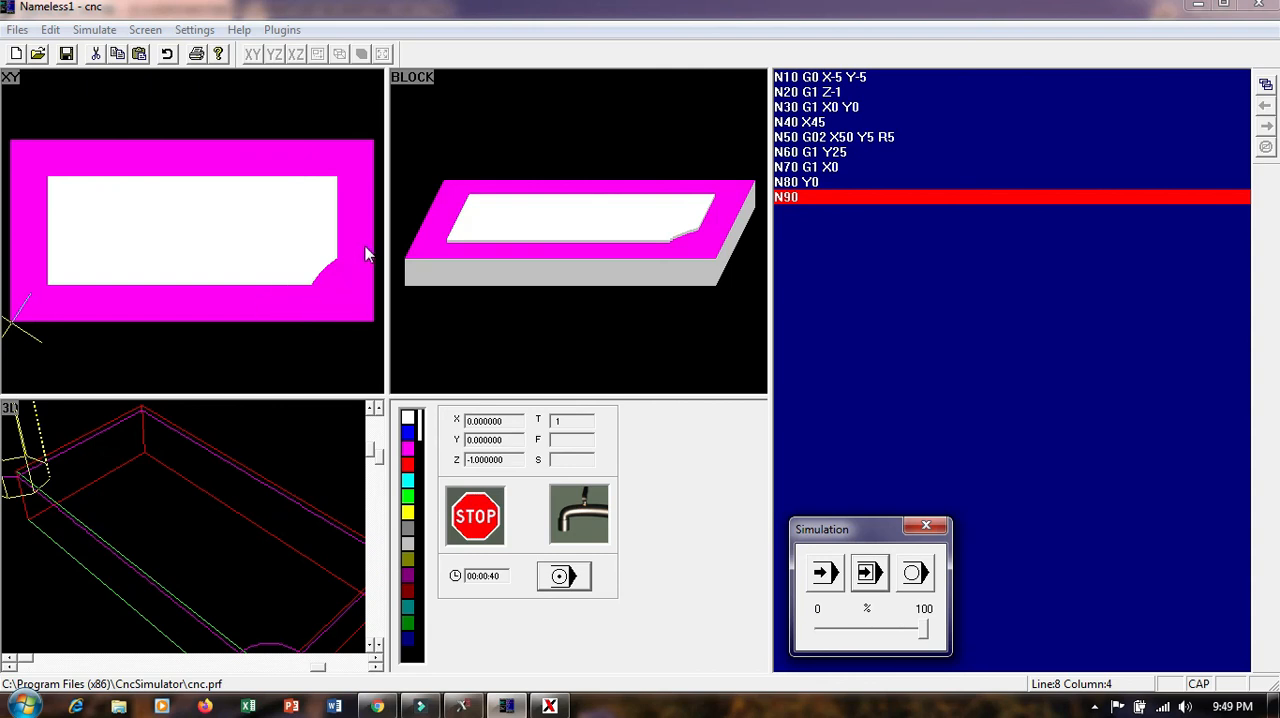
click(463, 706)
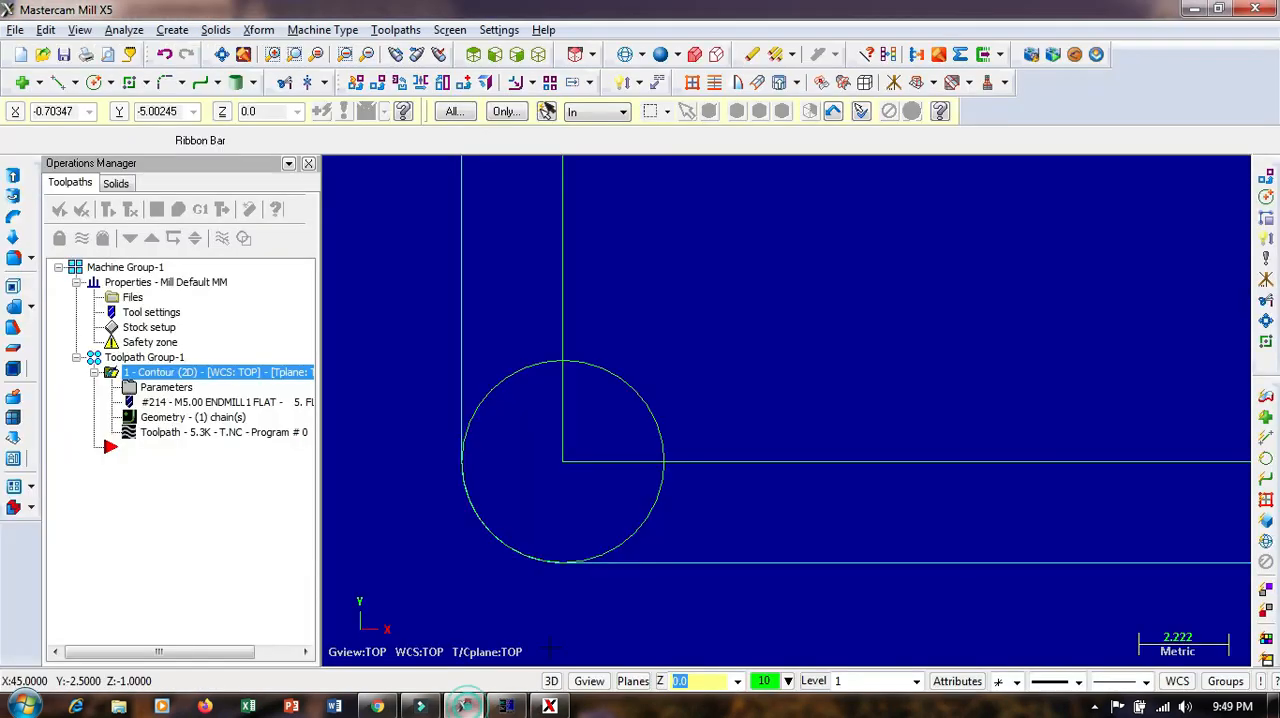
scroll(545, 455, down, 6)
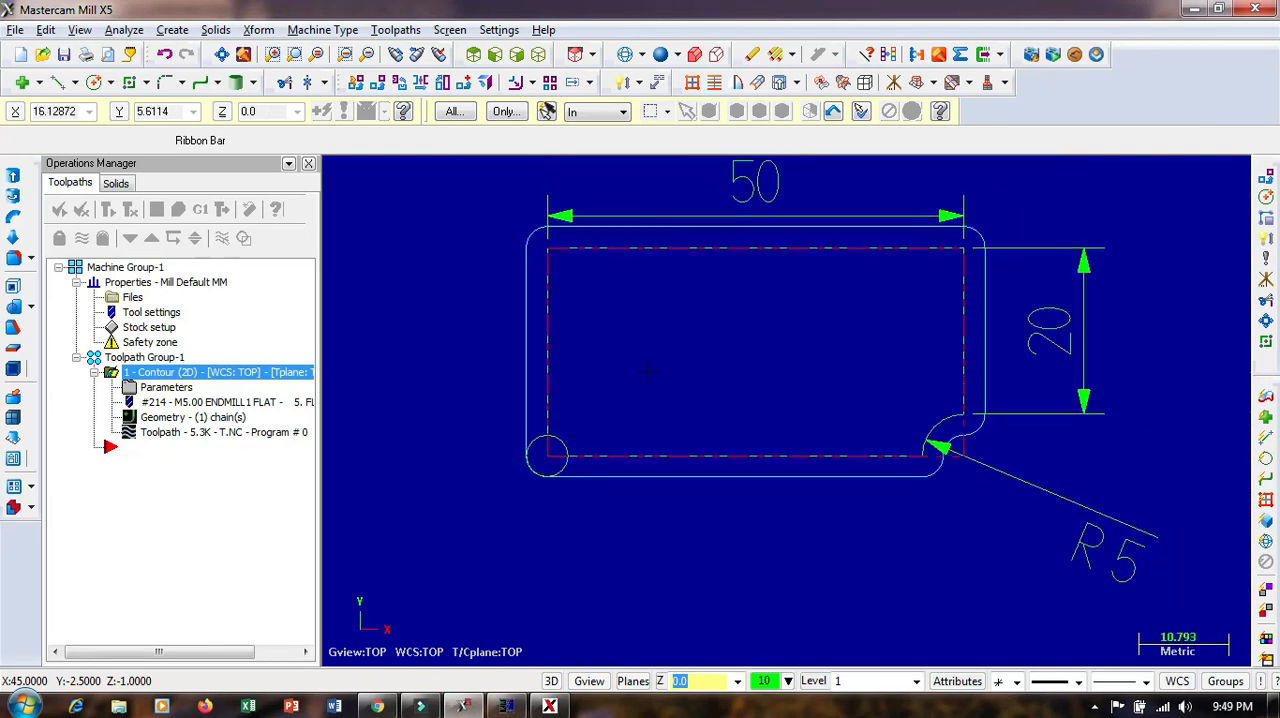
scroll(648, 372, up, 1)
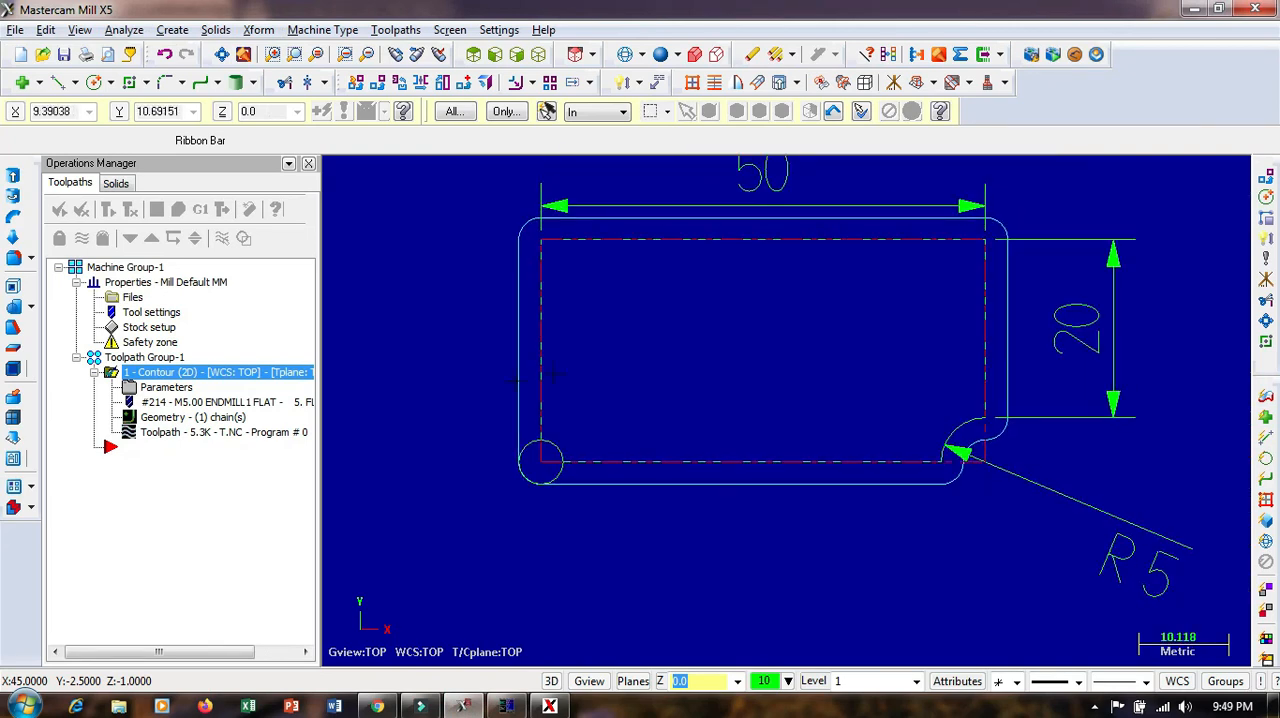
Set the 2D contour operation's cutter compensation type to Off in its cut parameters
click(166, 388)
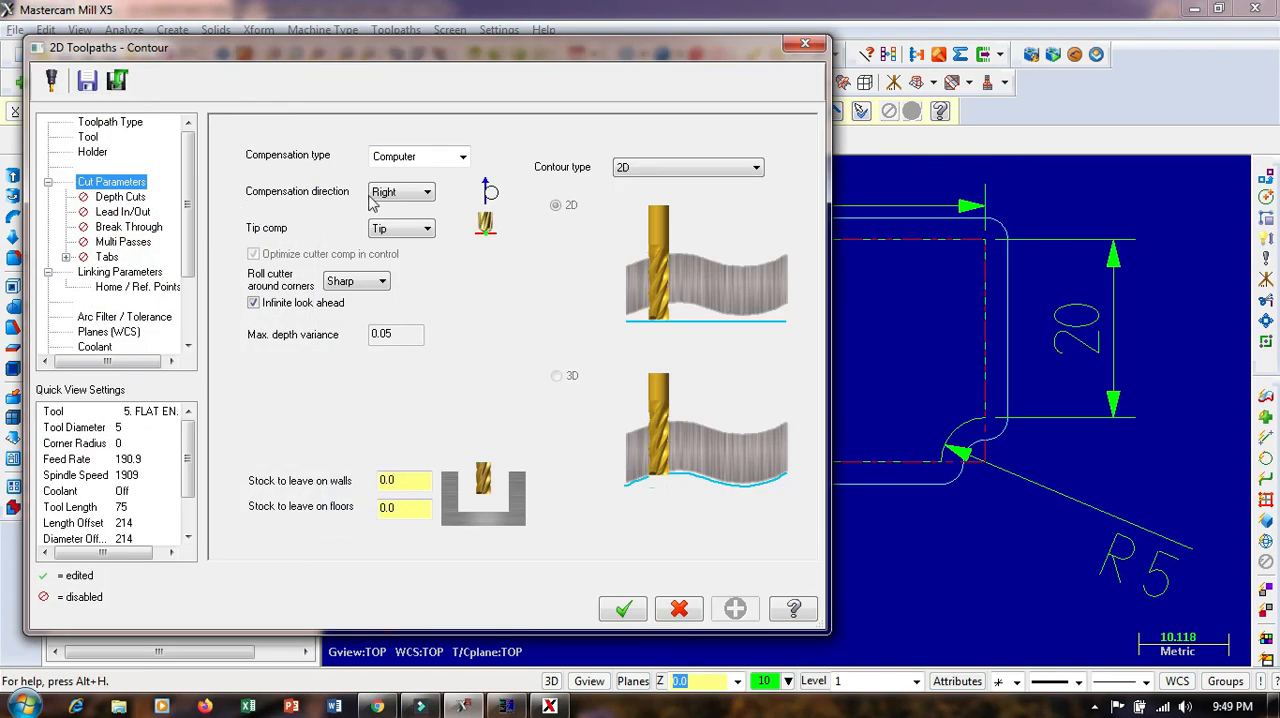
click(437, 160)
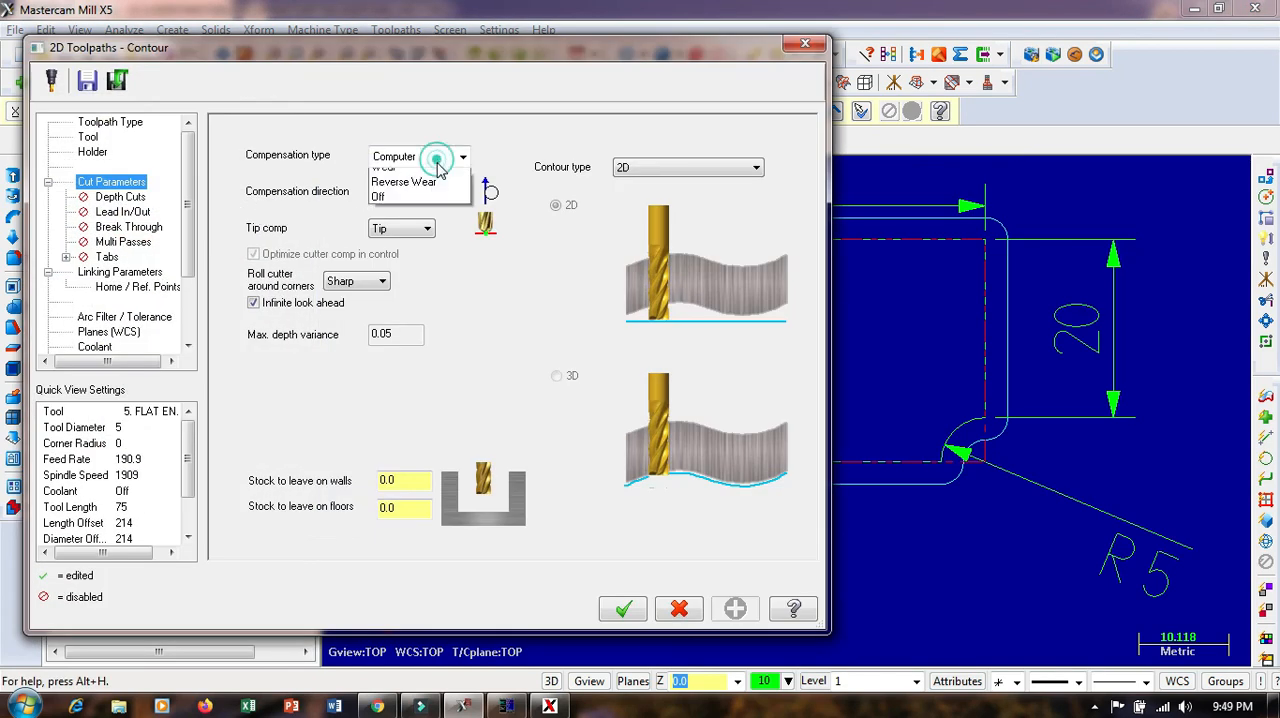
click(405, 240)
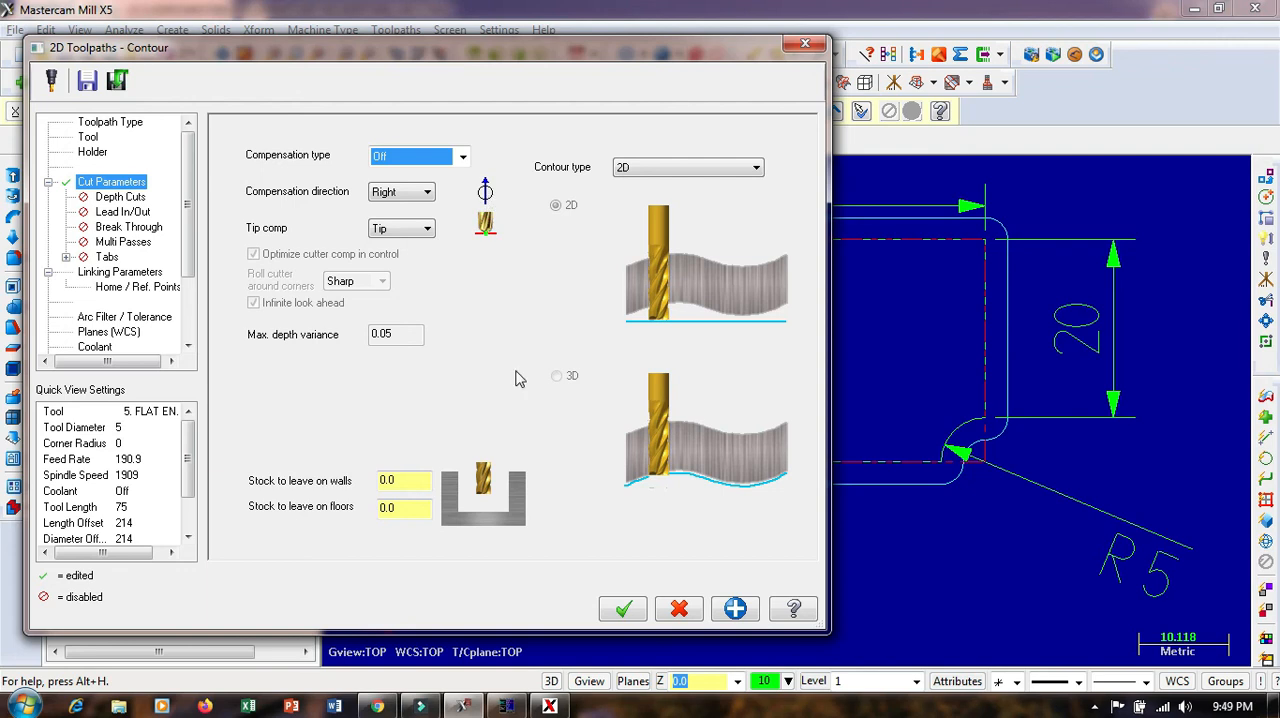
click(622, 610)
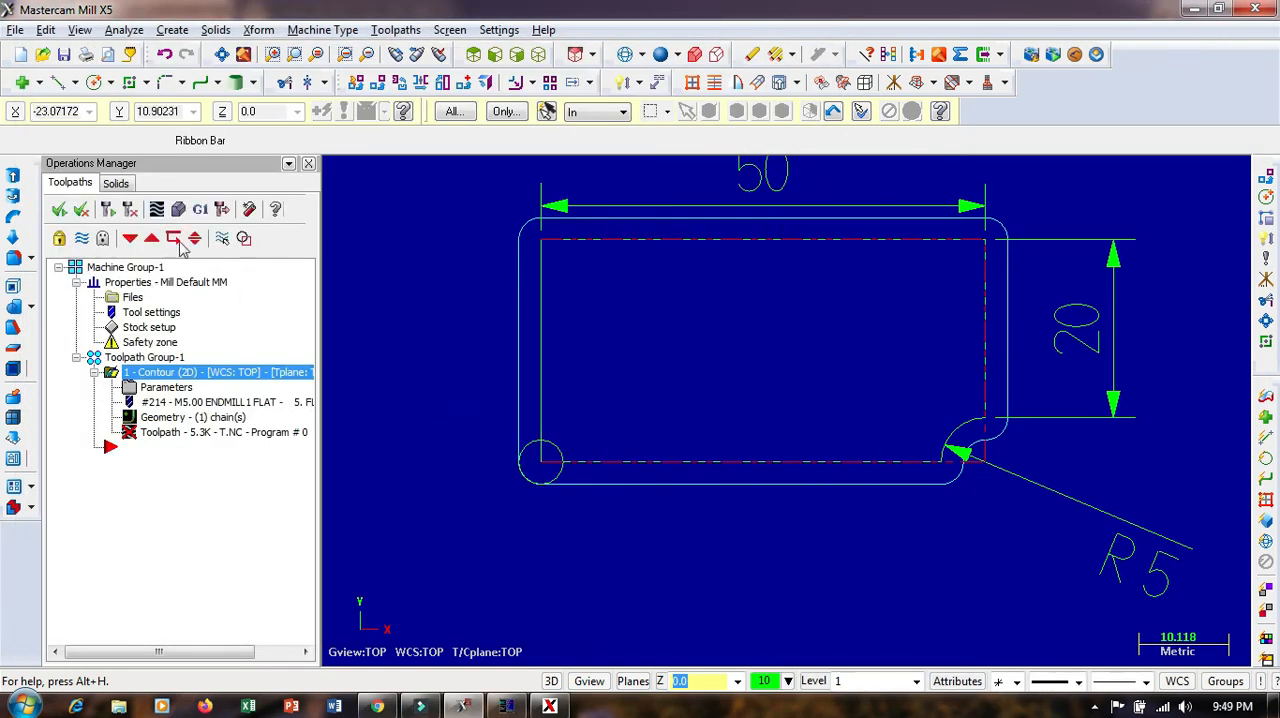
Regenerate the changed contour operation and backplot it at a higher playback speed
click(177, 212)
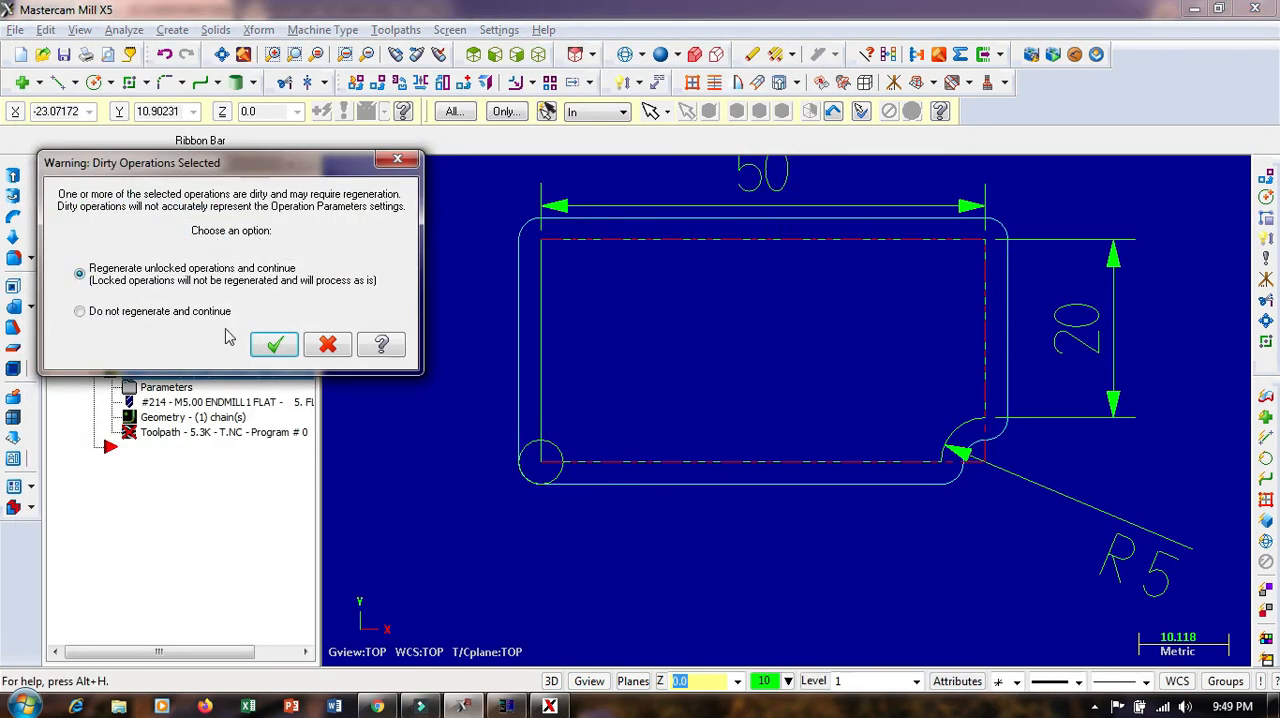
click(287, 350)
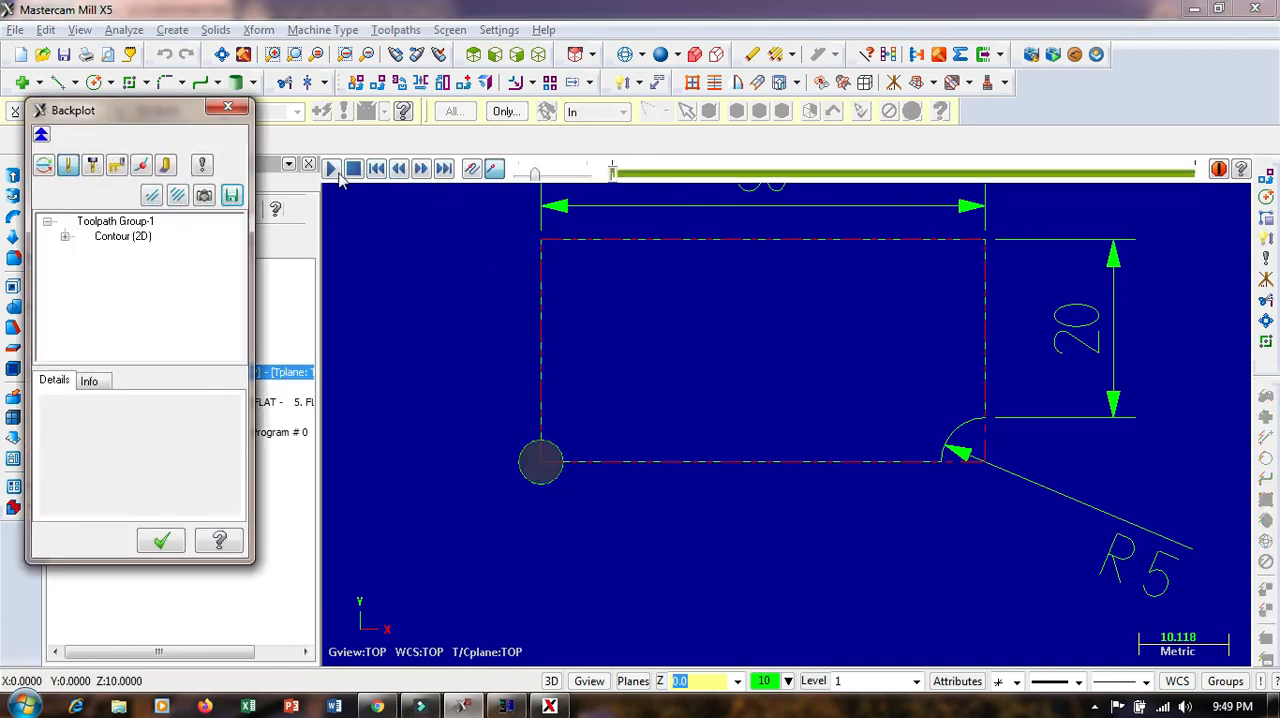
click(334, 175)
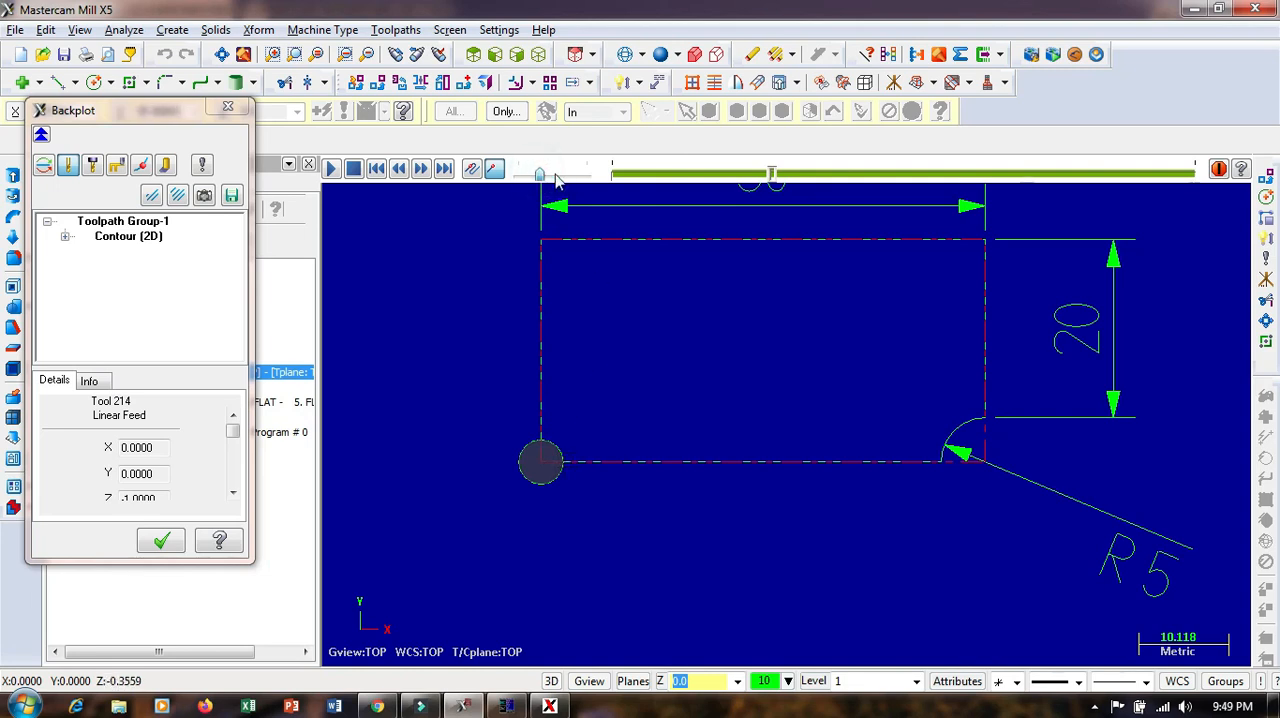
drag(535, 175, 558, 176)
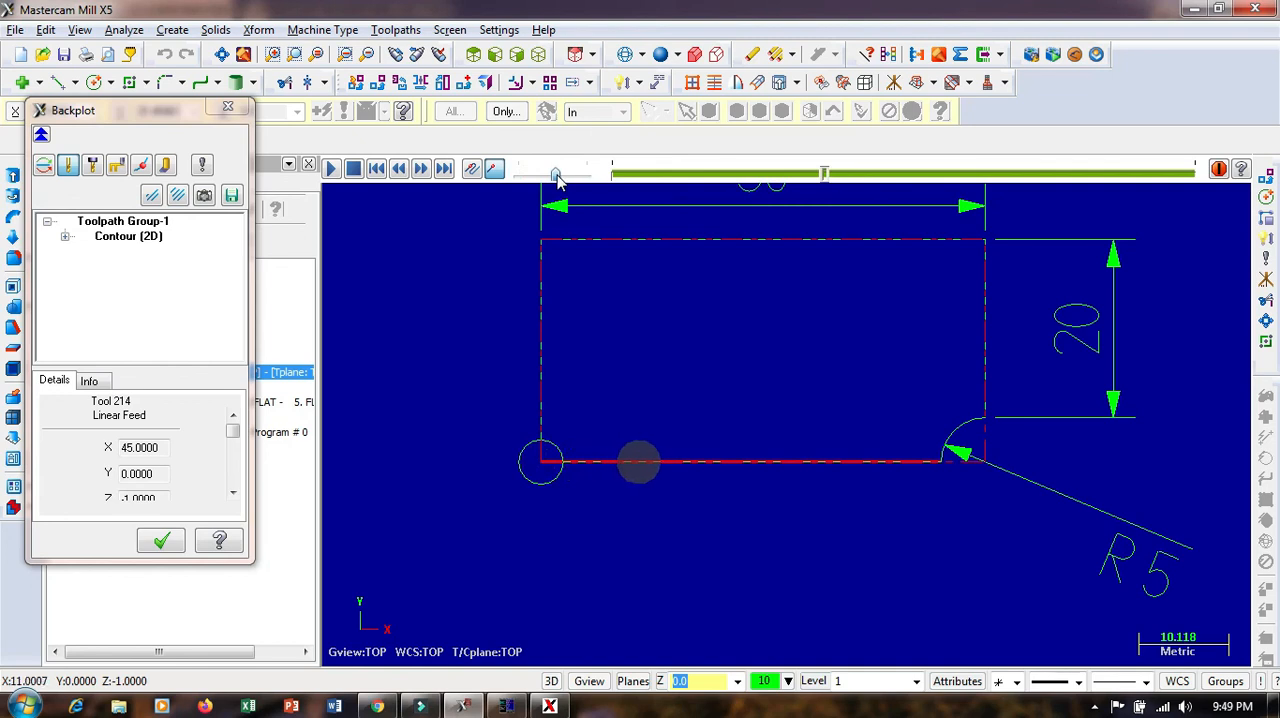
Follow the backplotted tool along the plate contour and examine its centre path against the 50, 20 and R5 dimensioned outline
scroll(663, 471, up, 5)
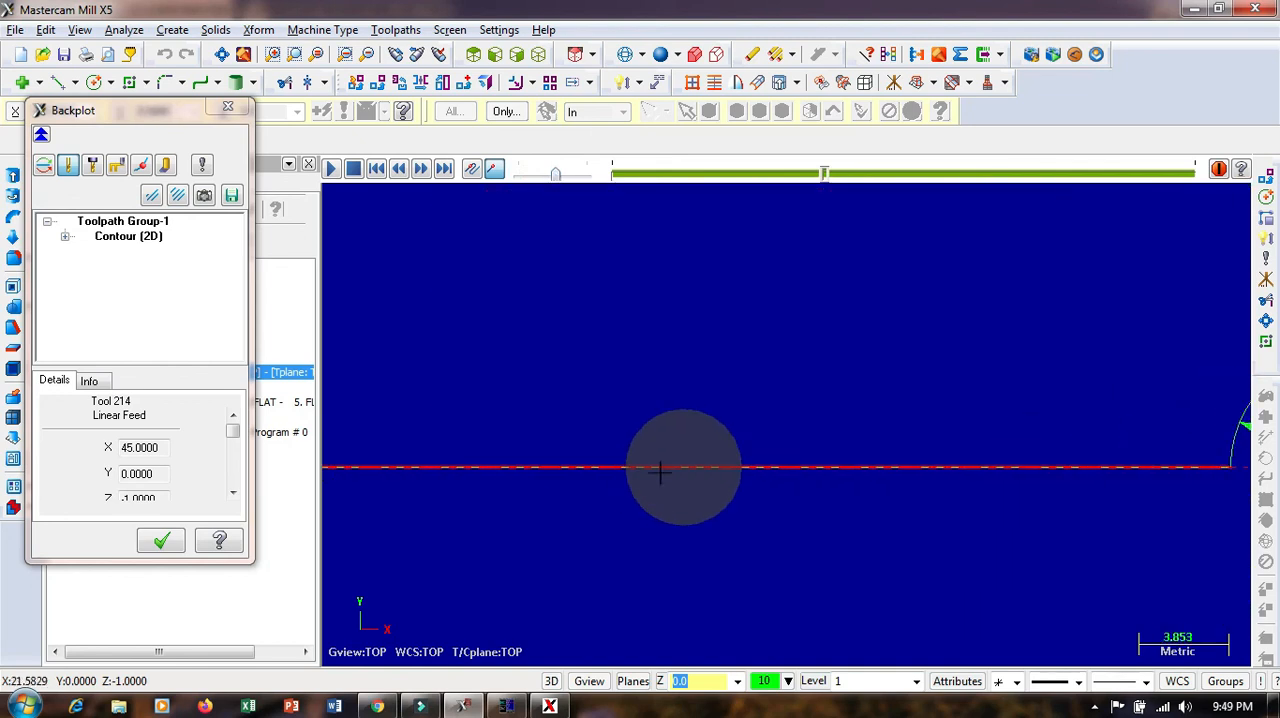
scroll(712, 487, down, 3)
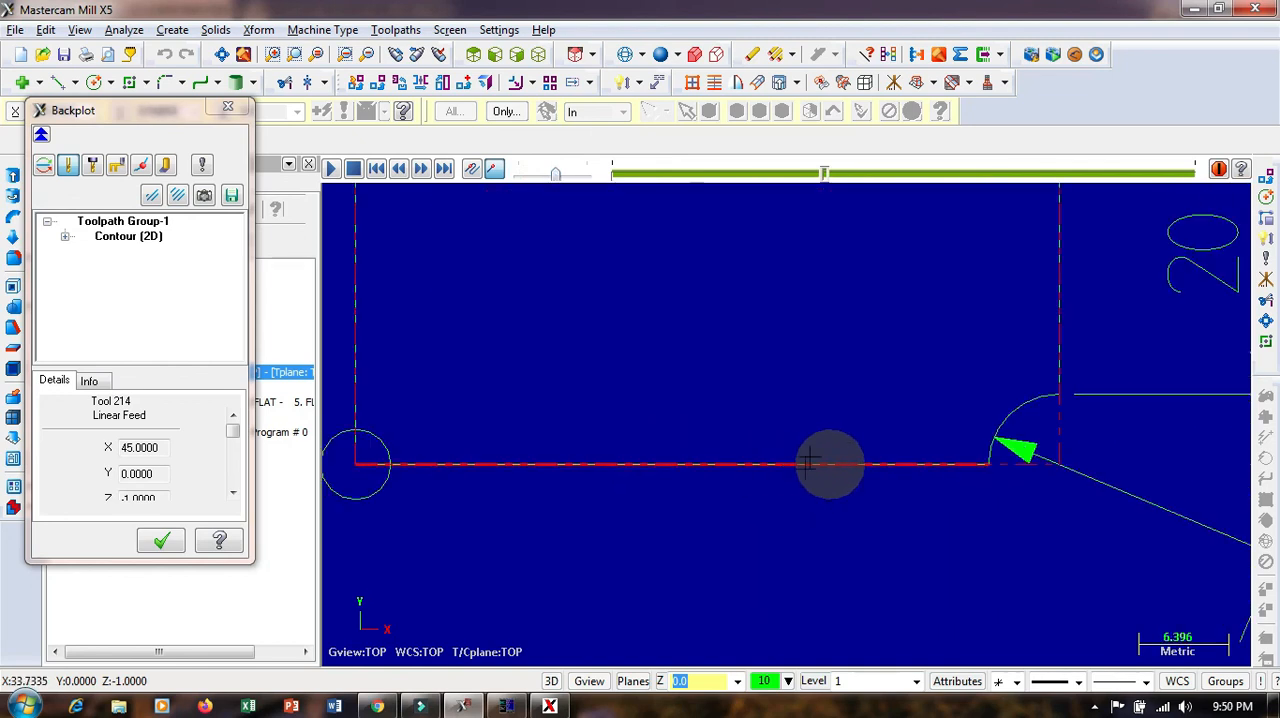
scroll(712, 487, down, 3)
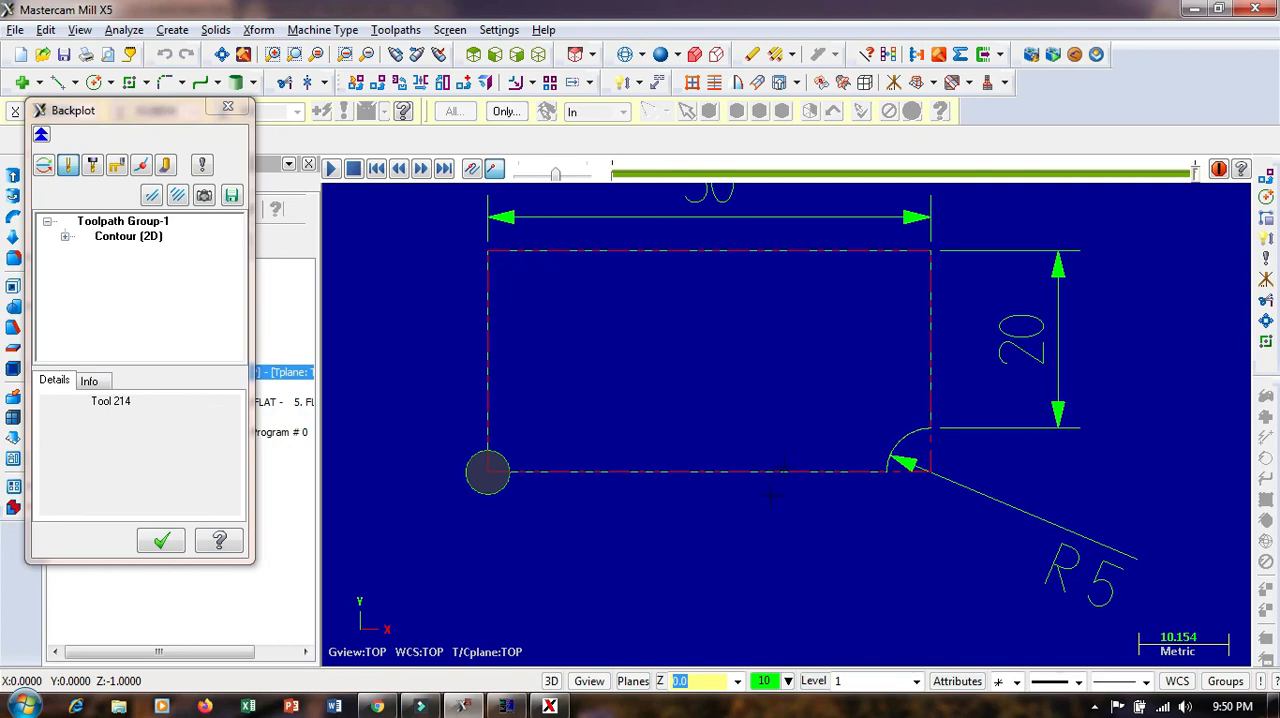
scroll(772, 495, down, 1)
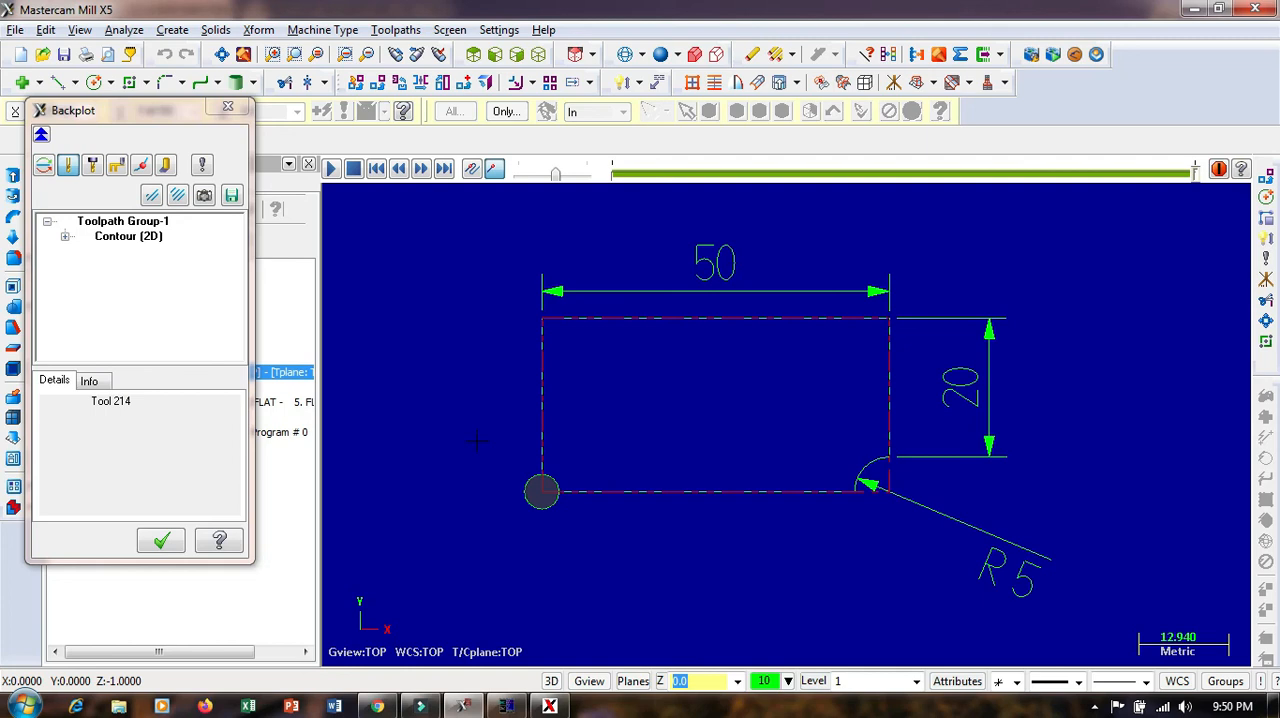
scroll(475, 440, down, 2)
scroll(415, 453, up, 2)
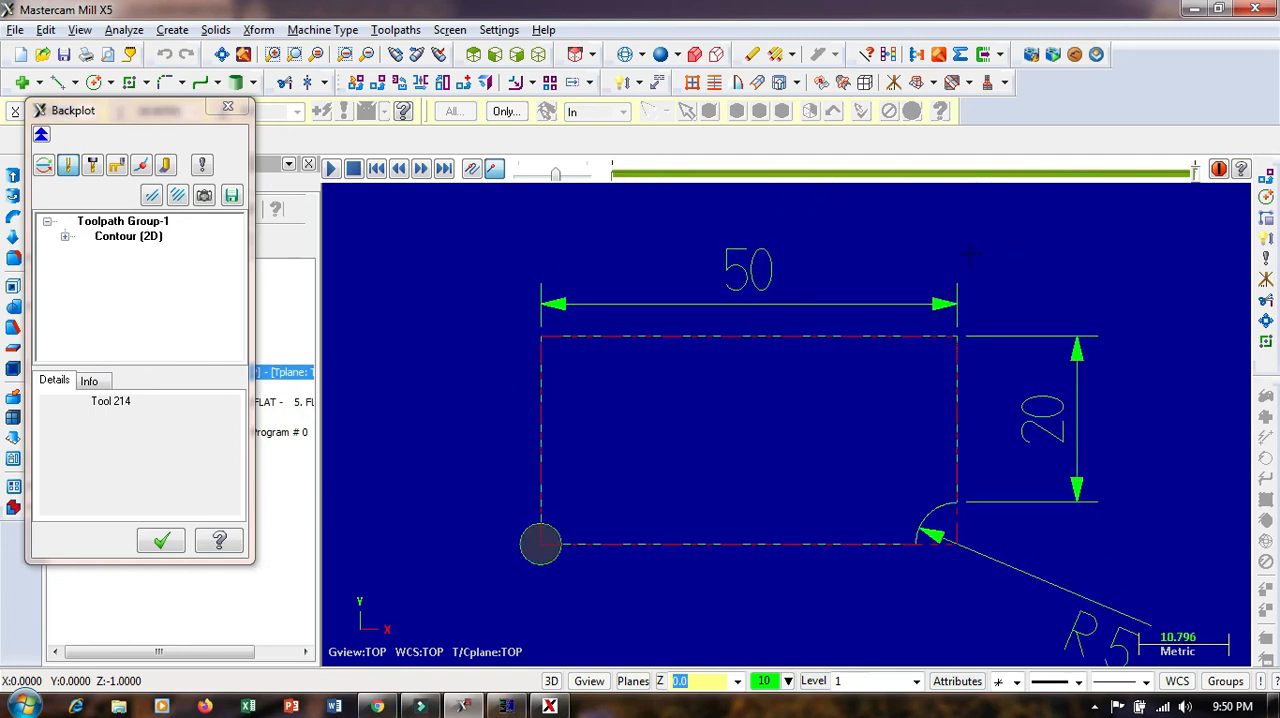
scroll(955, 289, up, 1)
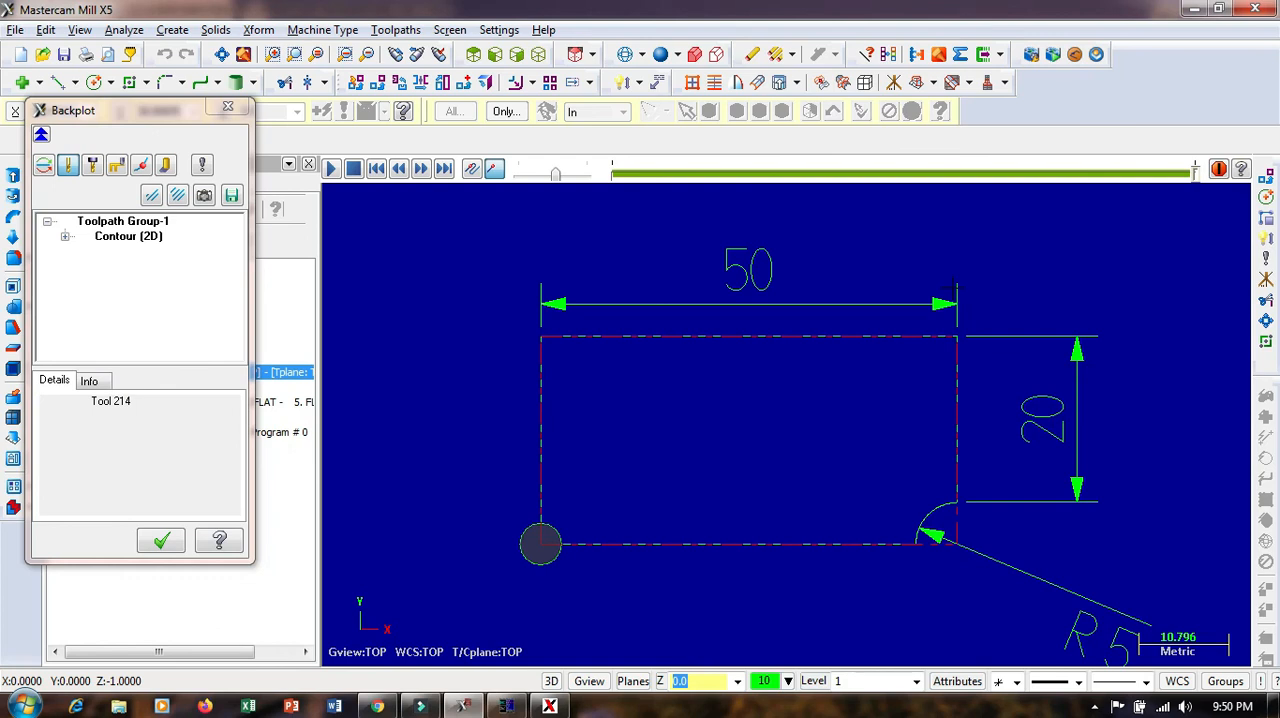